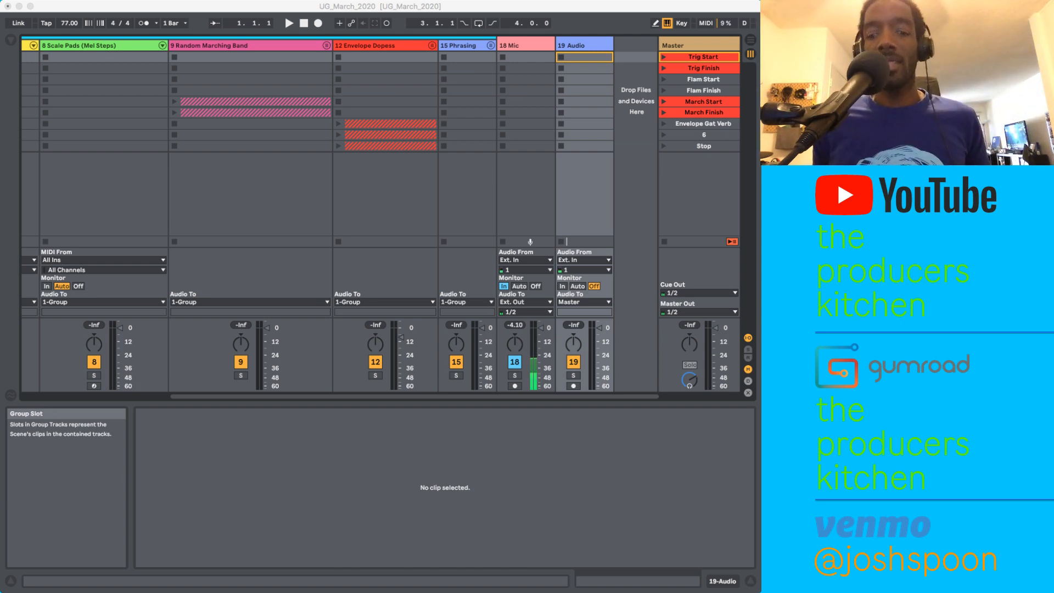
{"action": "scroll", "coordinate": [339, 214], "scroll_direction": "left", "scroll_amount": 5}
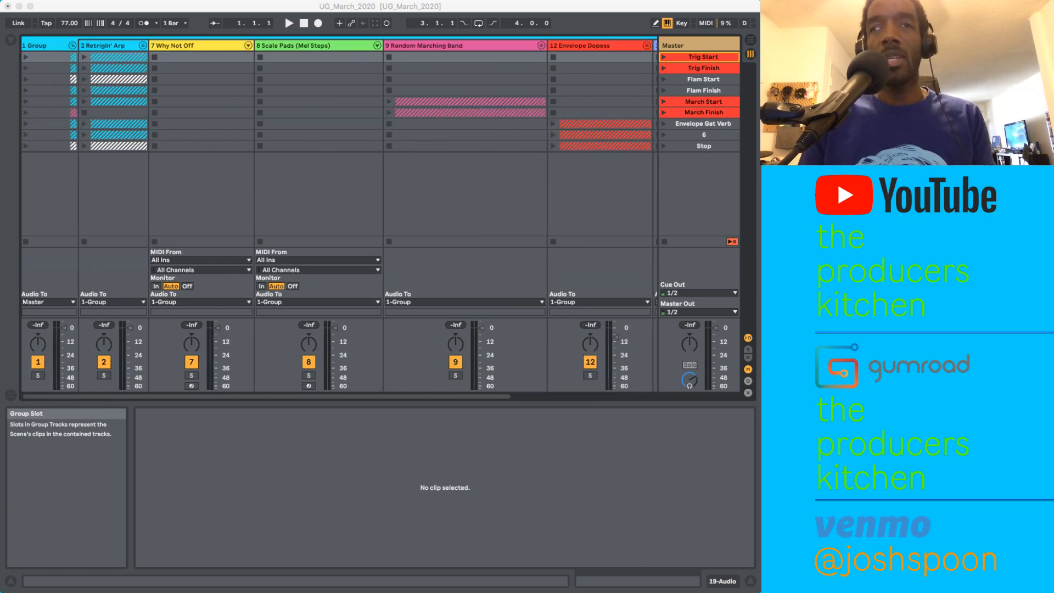
{"action": "scroll", "coordinate": [339, 214], "scroll_direction": "right", "scroll_amount": 6}
{"action": "left_click", "coordinate": [535, 286]}
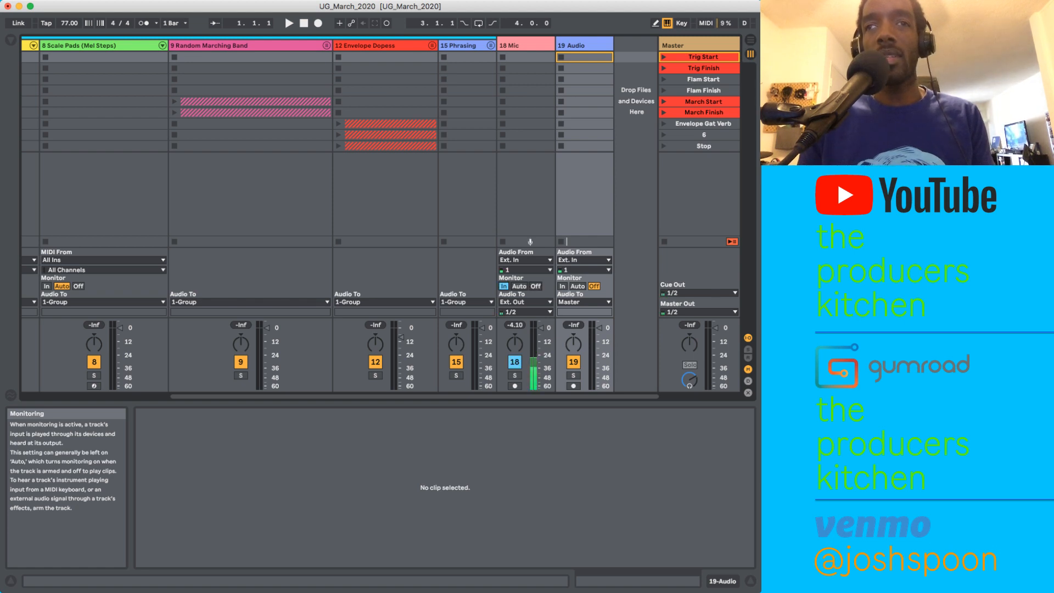
{"action": "scroll", "coordinate": [527, 275], "scroll_direction": "left", "scroll_amount": 5}
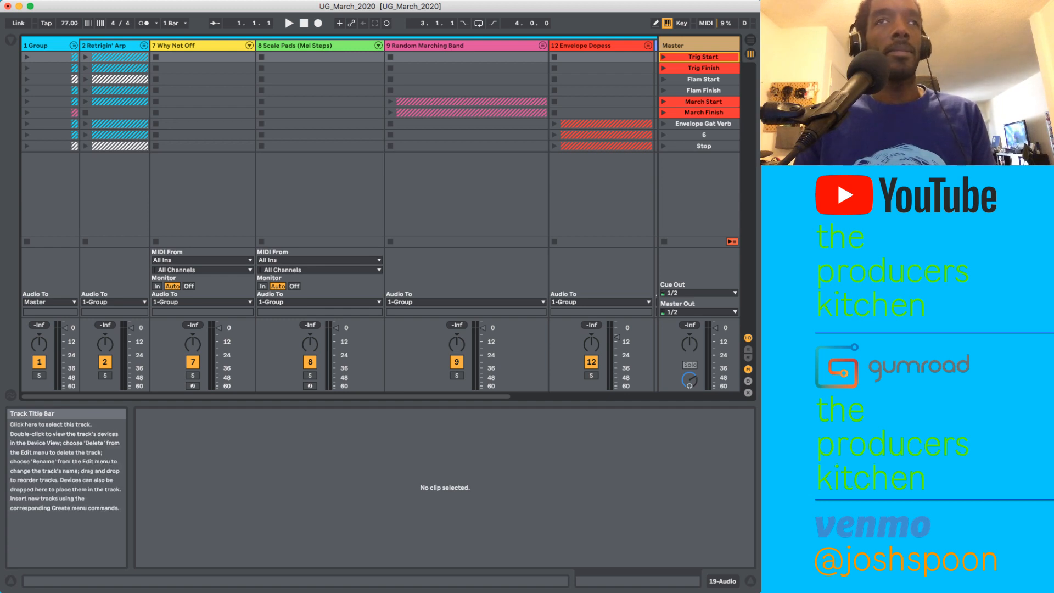
Step: Unfold the 2 Retrigin' Arp group and show the device chain of its 3 Start track
{"action": "left_click", "coordinate": [110, 45]}
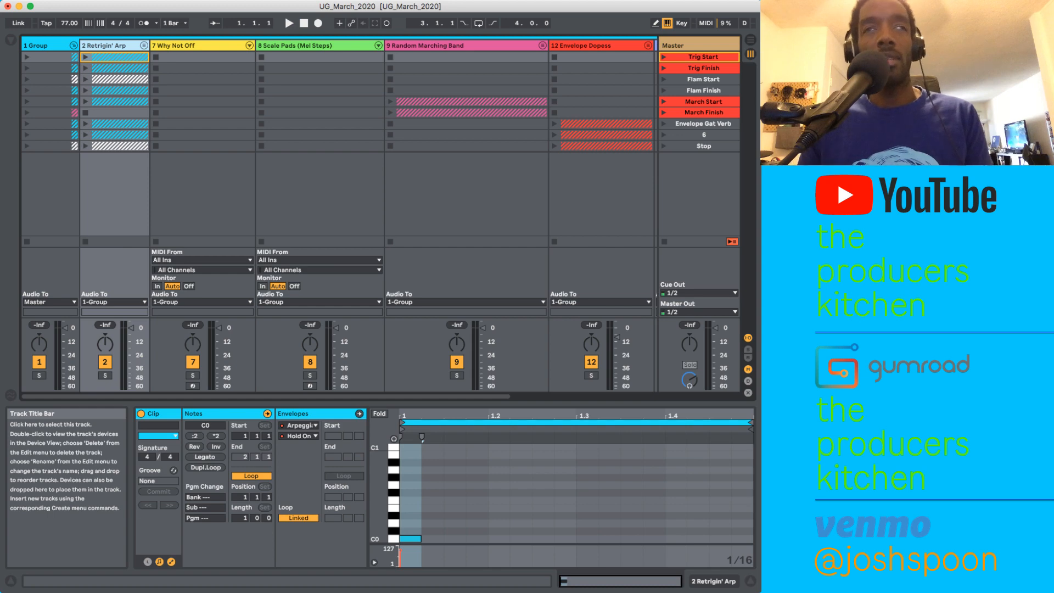
{"action": "left_click", "coordinate": [144, 45]}
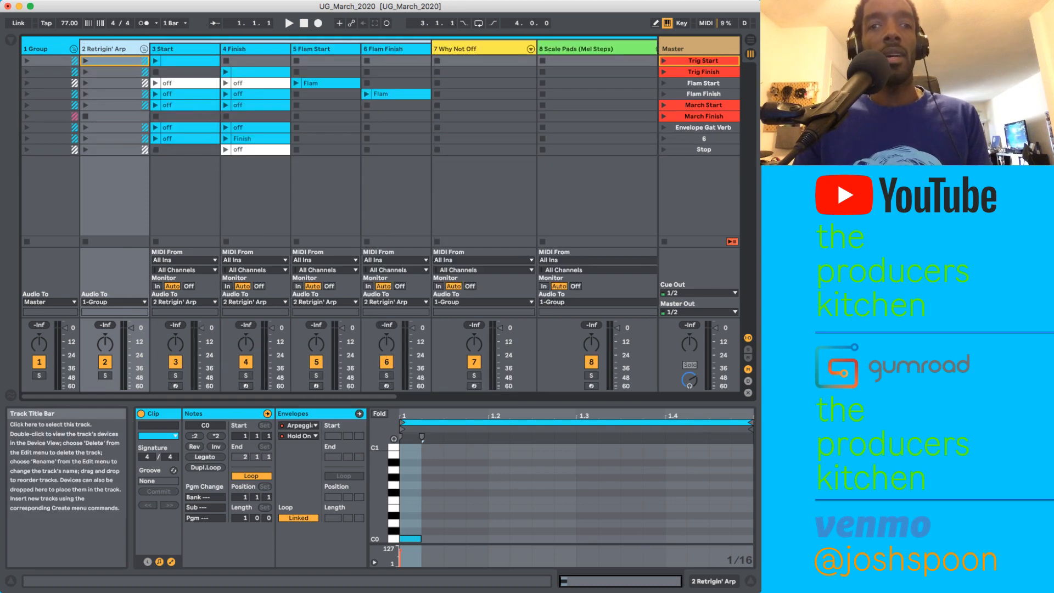
{"action": "left_click", "coordinate": [180, 49]}
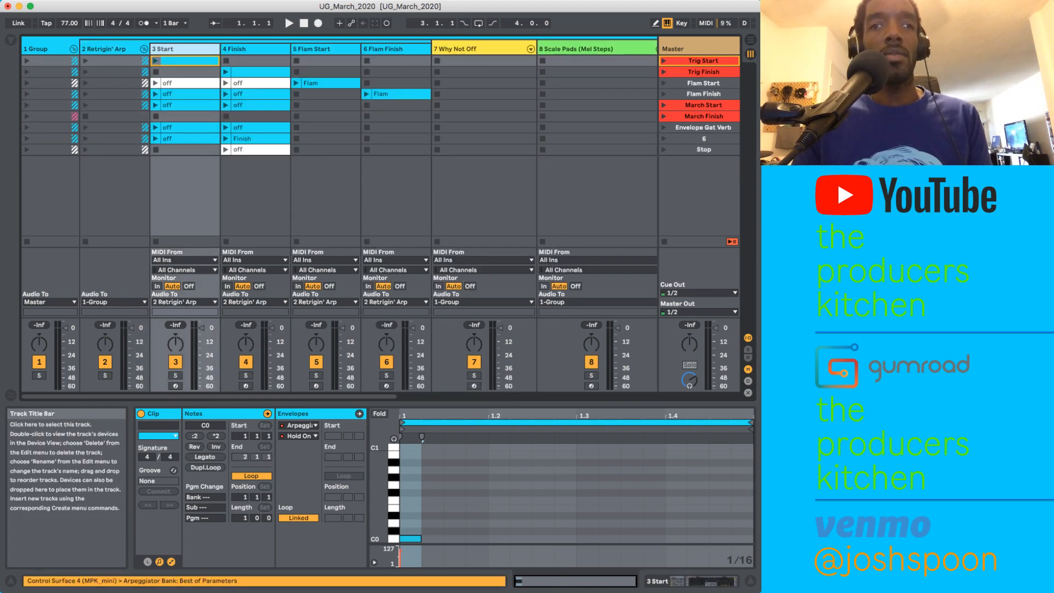
{"action": "key", "text": "shift+Tab"}
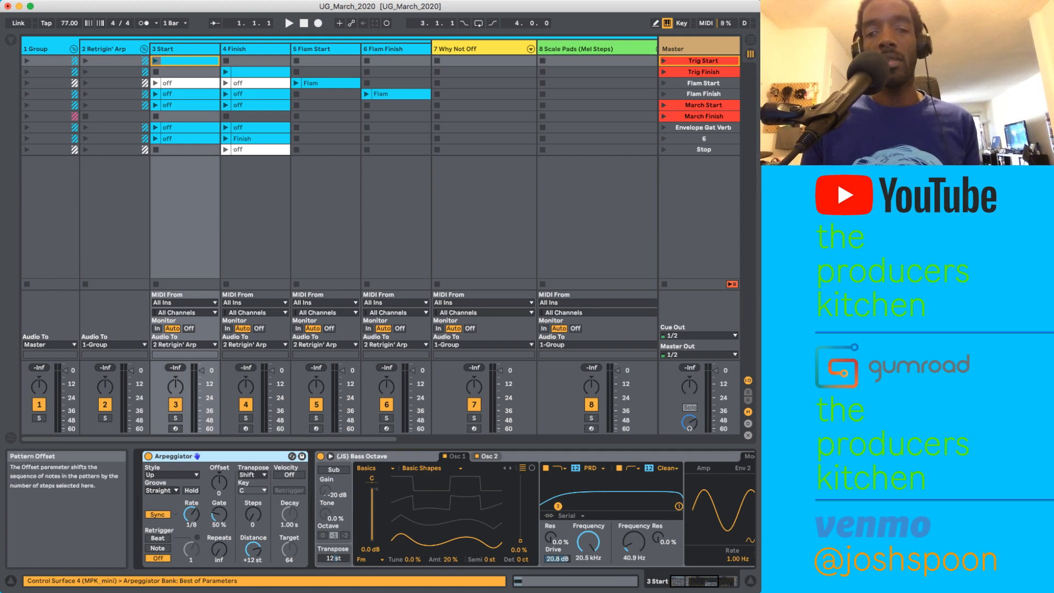
Step: Look through the MIDI Effects category in the browser, and hide the browser again
{"action": "key", "text": "super+alt+b"}
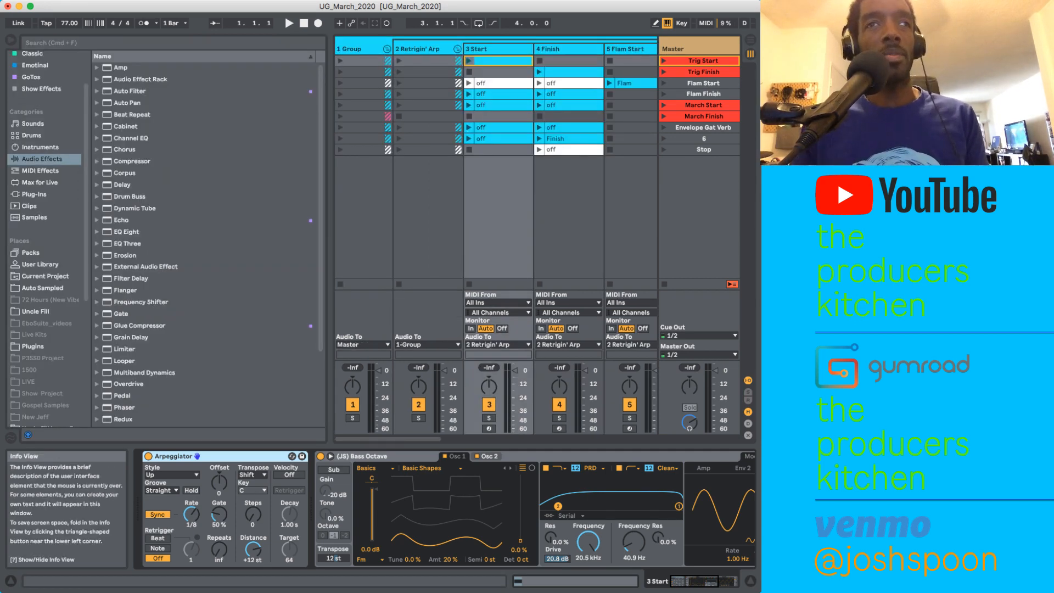
{"action": "left_click", "coordinate": [40, 170]}
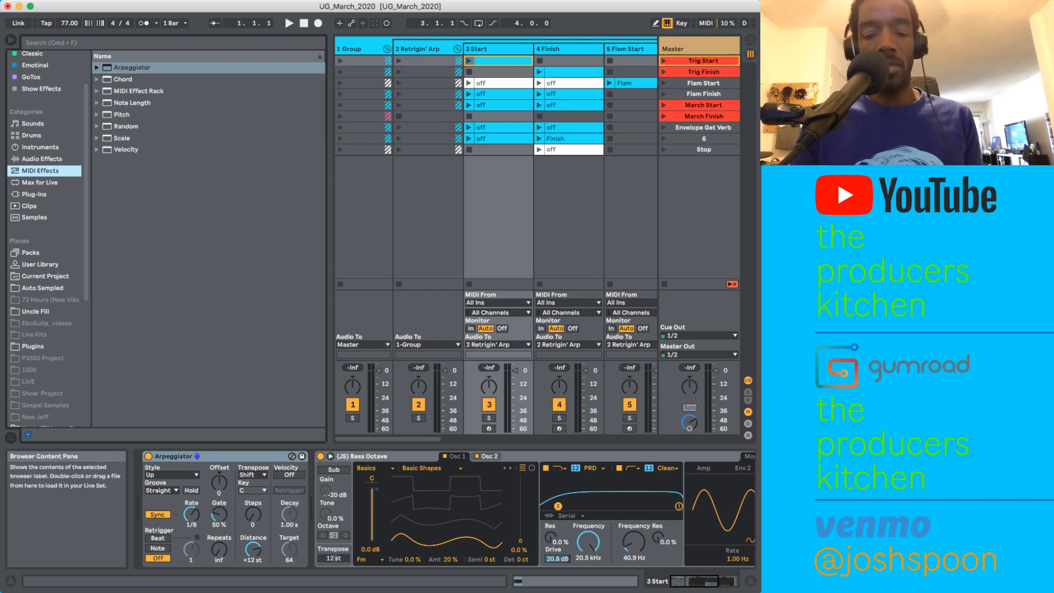
{"action": "key", "text": "super+alt+b"}
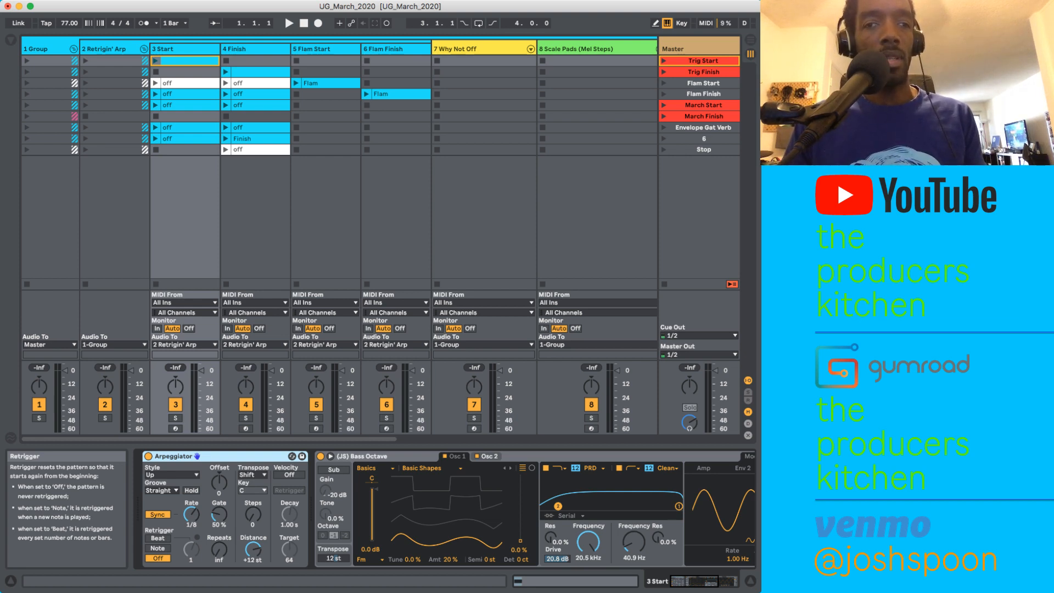
Step: Set the Arpeggiator's Retrigger mode to Note and its Repeats to 2 on the 3 Start track
{"action": "left_click", "coordinate": [157, 537]}
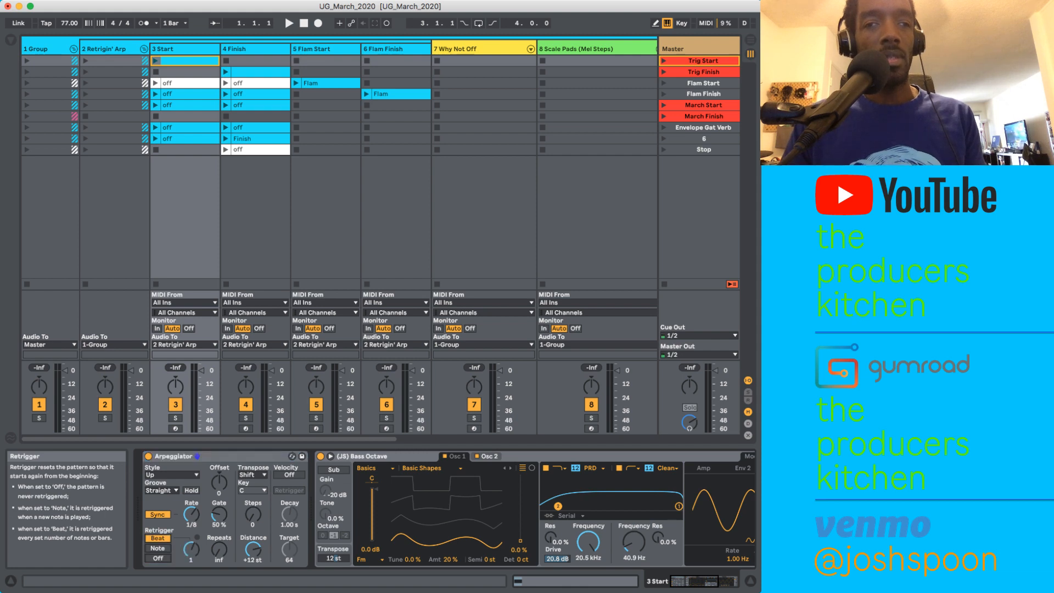
{"action": "left_click", "coordinate": [158, 548]}
{"action": "left_click", "coordinate": [157, 558]}
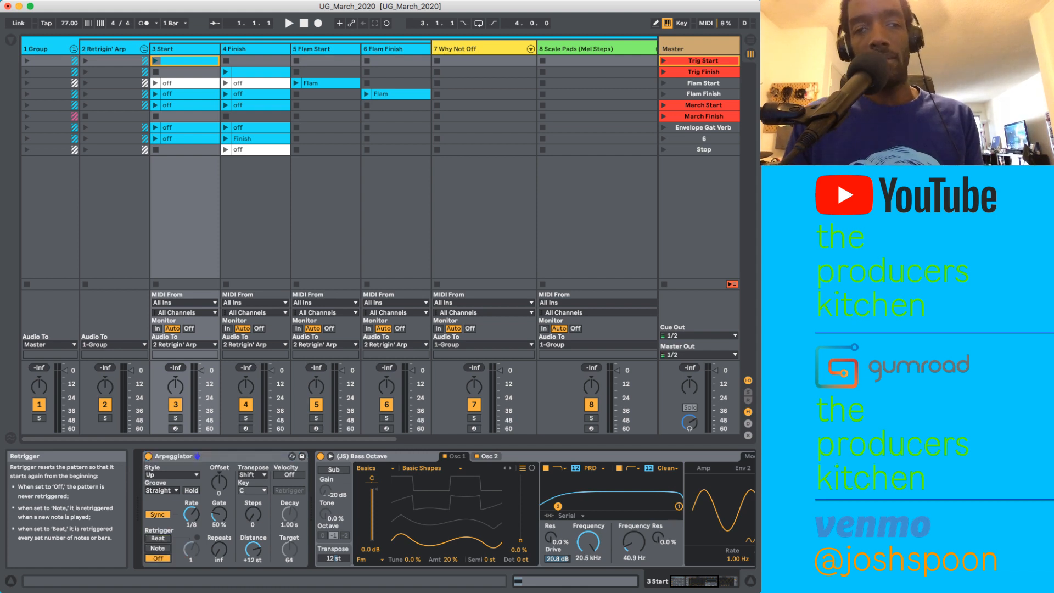
{"action": "left_click", "coordinate": [157, 548]}
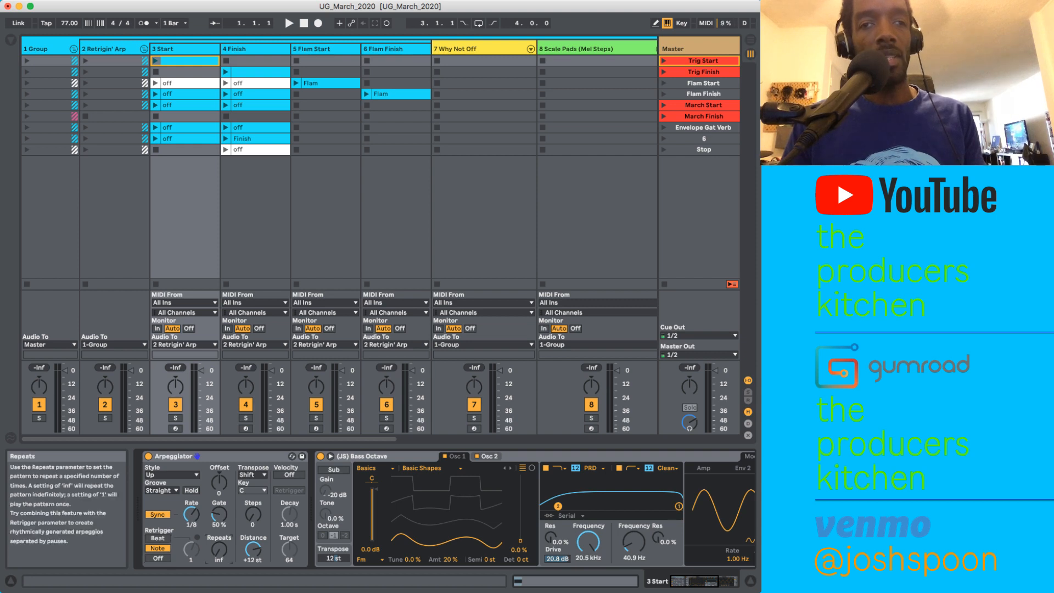
{"action": "left_click_drag", "start_coordinate": [219, 548], "coordinate": [219, 570]}
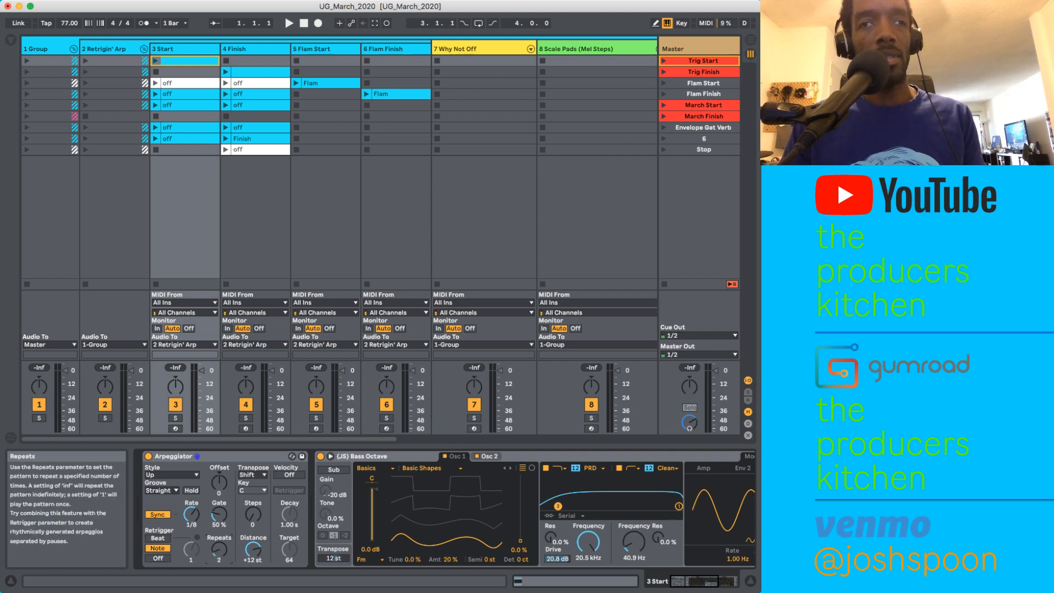
Step: Set the Hold On macro to 0 in the Instrument Rack of the Finished track within 9 Random Marching Band
{"action": "scroll", "coordinate": [384, 49], "scroll_direction": "right", "scroll_amount": 5}
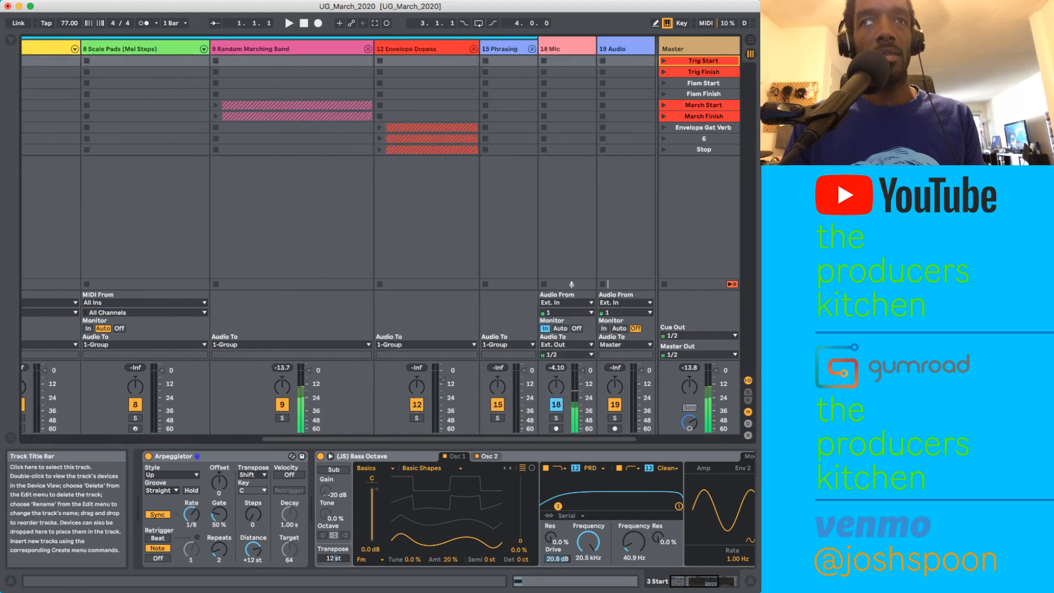
{"action": "scroll", "coordinate": [338, 219], "scroll_direction": "right", "scroll_amount": 2}
{"action": "scroll", "coordinate": [338, 220], "scroll_direction": "left", "scroll_amount": 6}
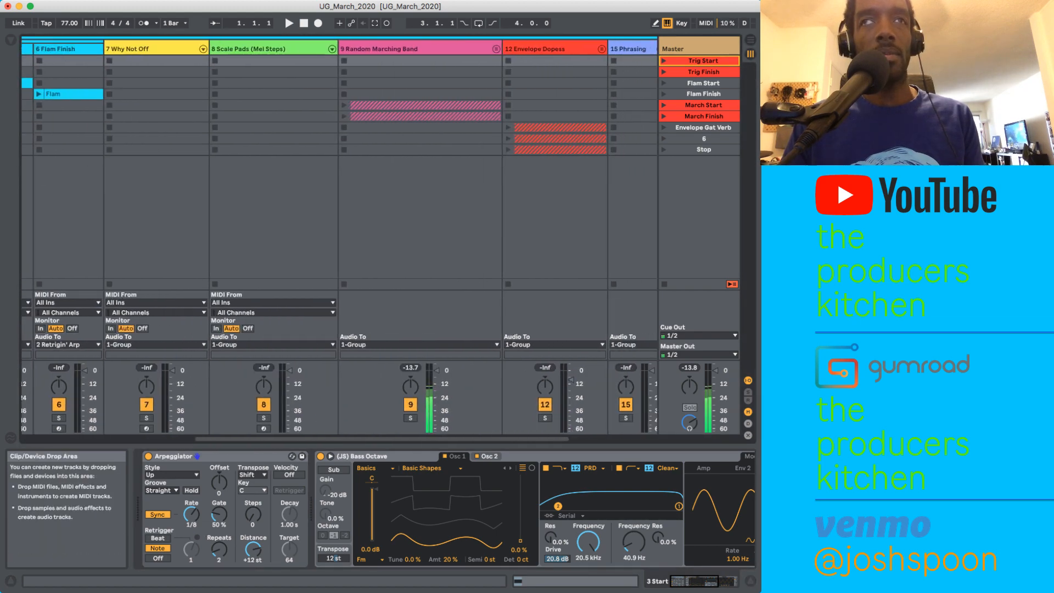
{"action": "scroll", "coordinate": [338, 219], "scroll_direction": "left", "scroll_amount": 3}
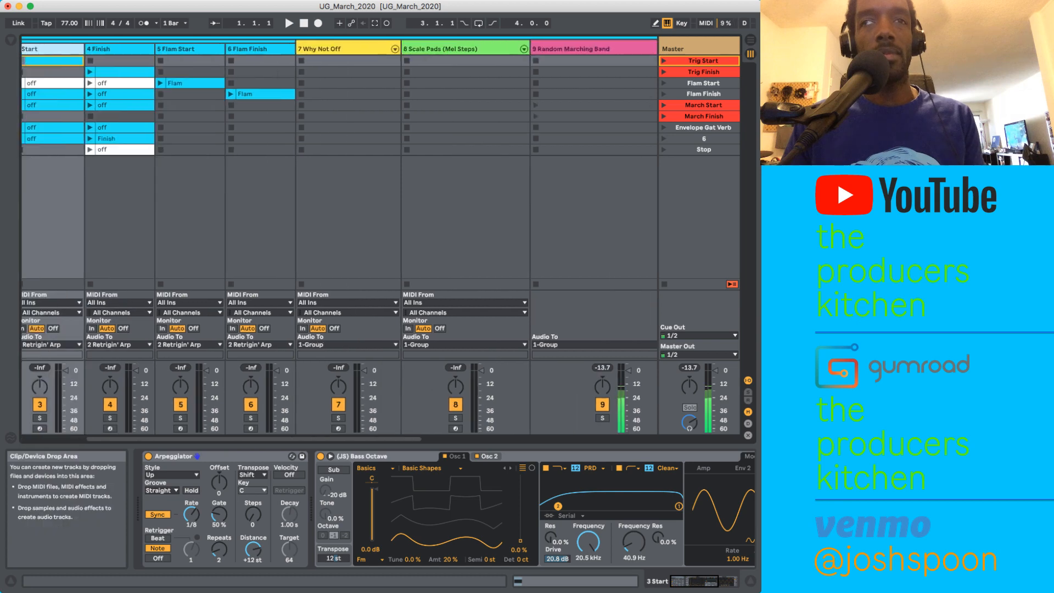
{"action": "scroll", "coordinate": [338, 220], "scroll_direction": "right", "scroll_amount": 4}
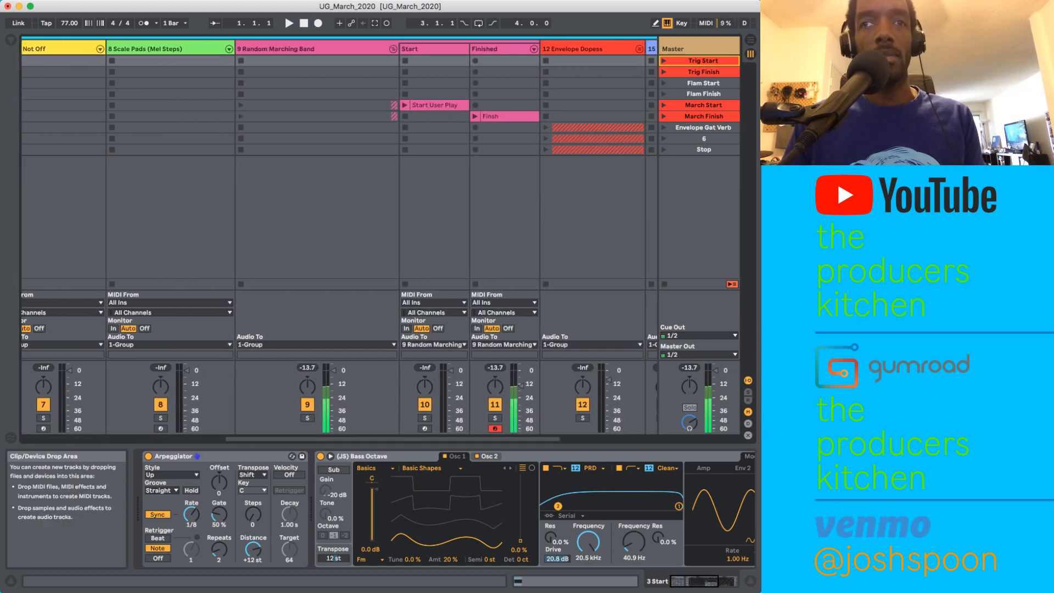
{"action": "left_click", "coordinate": [504, 60]}
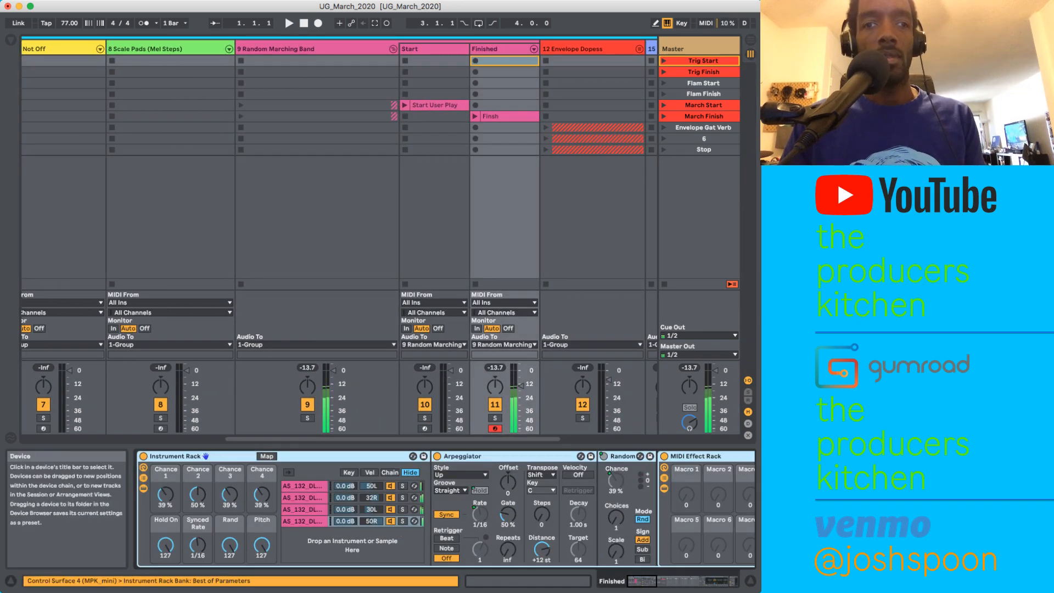
{"action": "left_click_drag", "start_coordinate": [165, 544], "coordinate": [165, 571]}
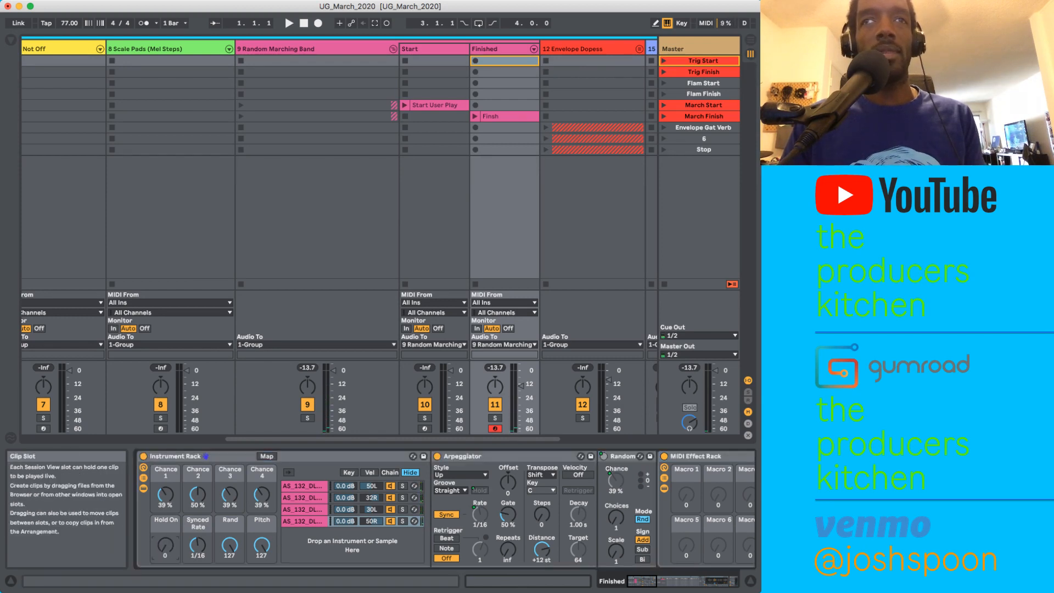
Step: Create an empty clip in the Finished track's first slot and set its Hold On envelope to 0
{"action": "double_click", "coordinate": [504, 60]}
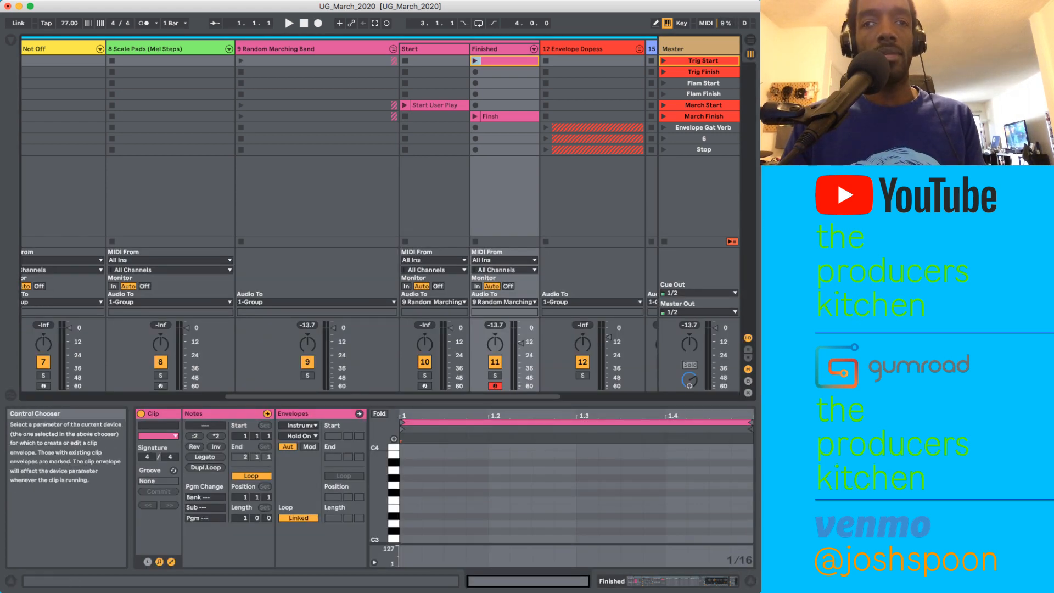
{"action": "scroll", "coordinate": [576, 483], "scroll_direction": "down", "scroll_amount": 5}
{"action": "left_click", "coordinate": [359, 413]}
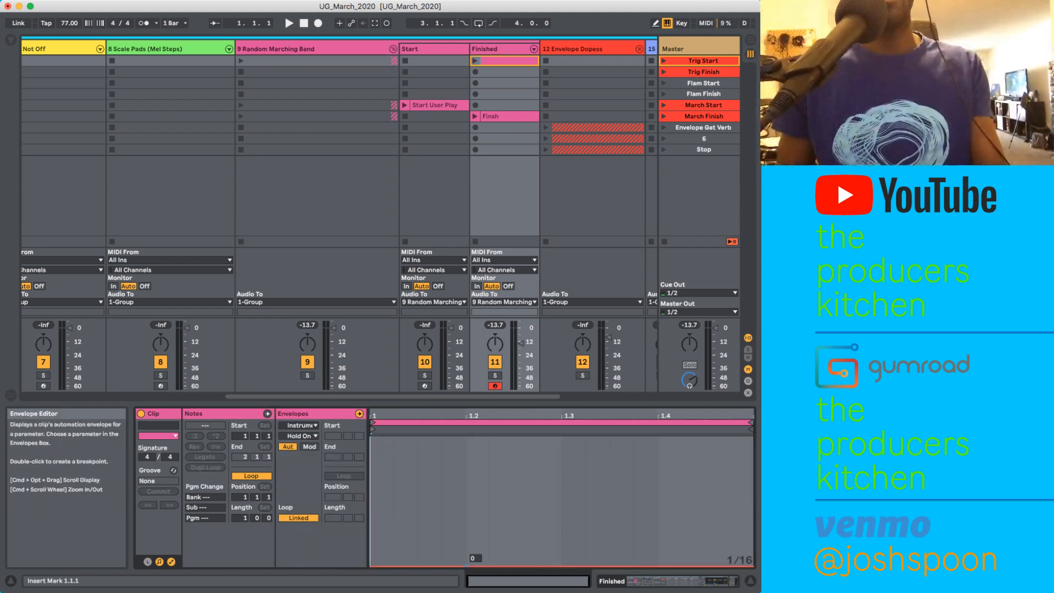
{"action": "left_click", "coordinate": [465, 539]}
{"action": "left_click_drag", "start_coordinate": [466, 540], "coordinate": [465, 565]}
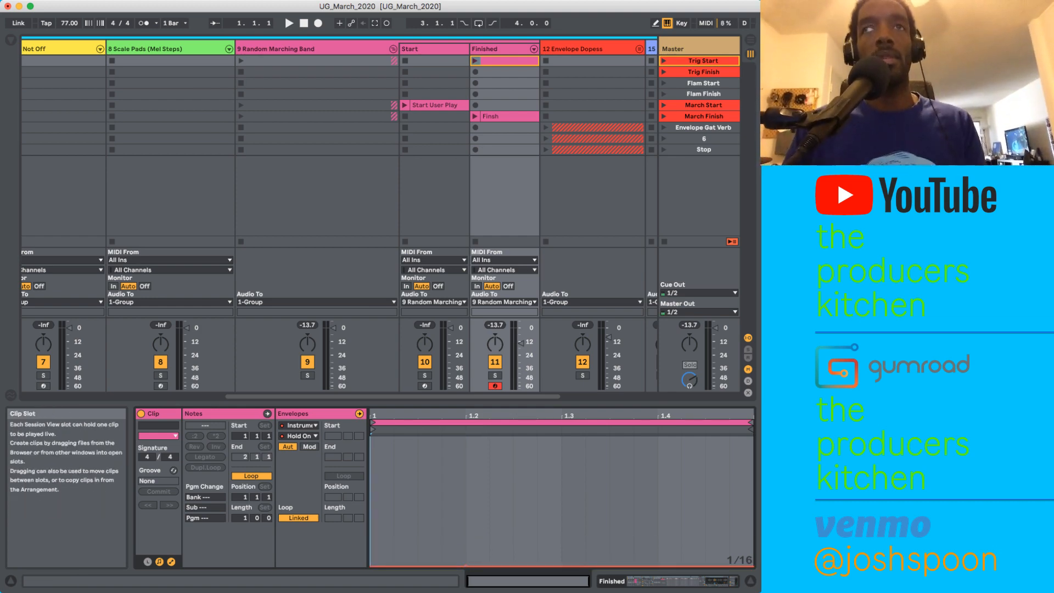
Step: Arm the 3 Start track, show its devices and play a note through the Arpeggiator
{"action": "scroll", "coordinate": [335, 104], "scroll_direction": "left", "scroll_amount": 10}
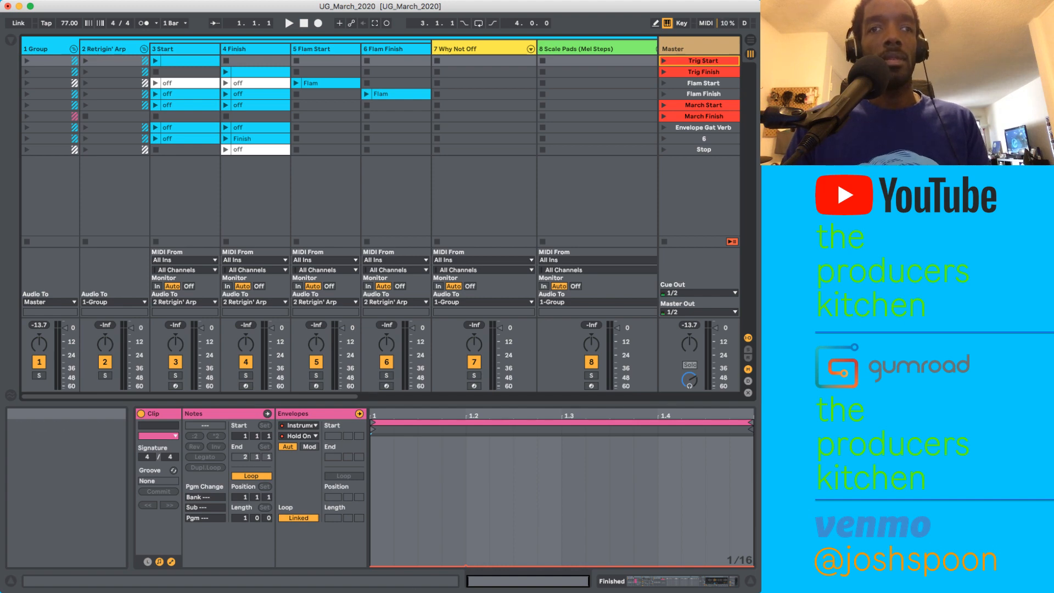
{"action": "left_click", "coordinate": [176, 386]}
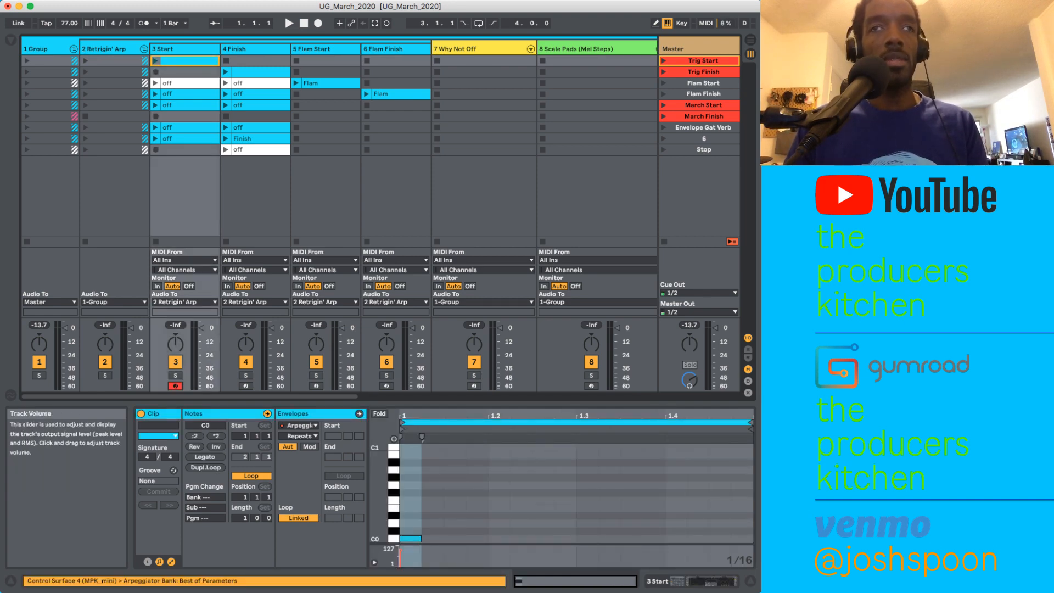
{"action": "key", "text": "shift+Tab"}
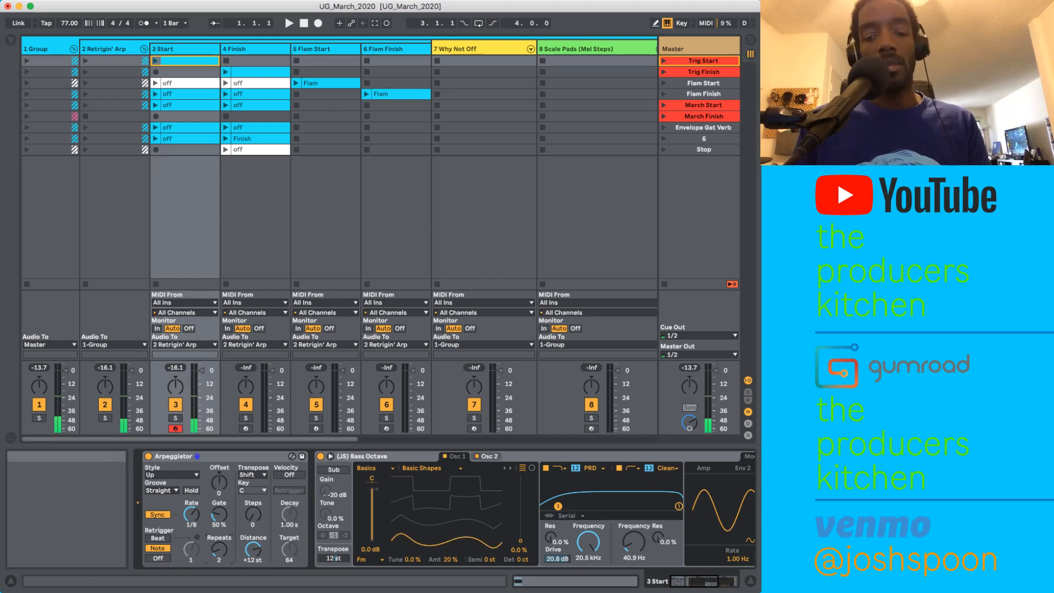
{"action": "key", "text": "z"}
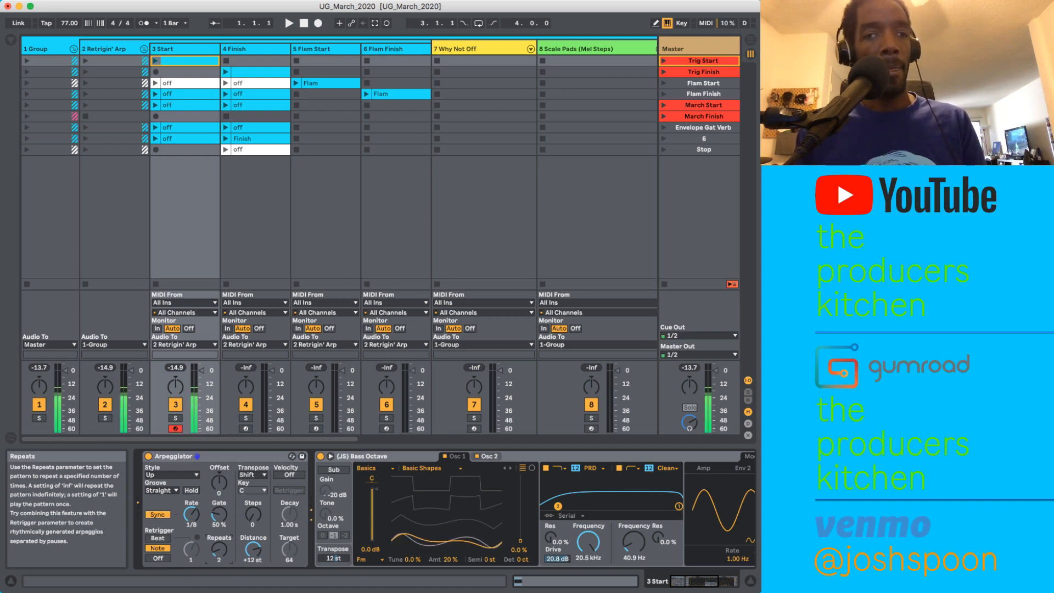
Step: Set the Arpeggiator's Repeats to inf and its Retrigger mode to Beat with a 1/4 interval
{"action": "left_click_drag", "start_coordinate": [219, 548], "coordinate": [219, 540]}
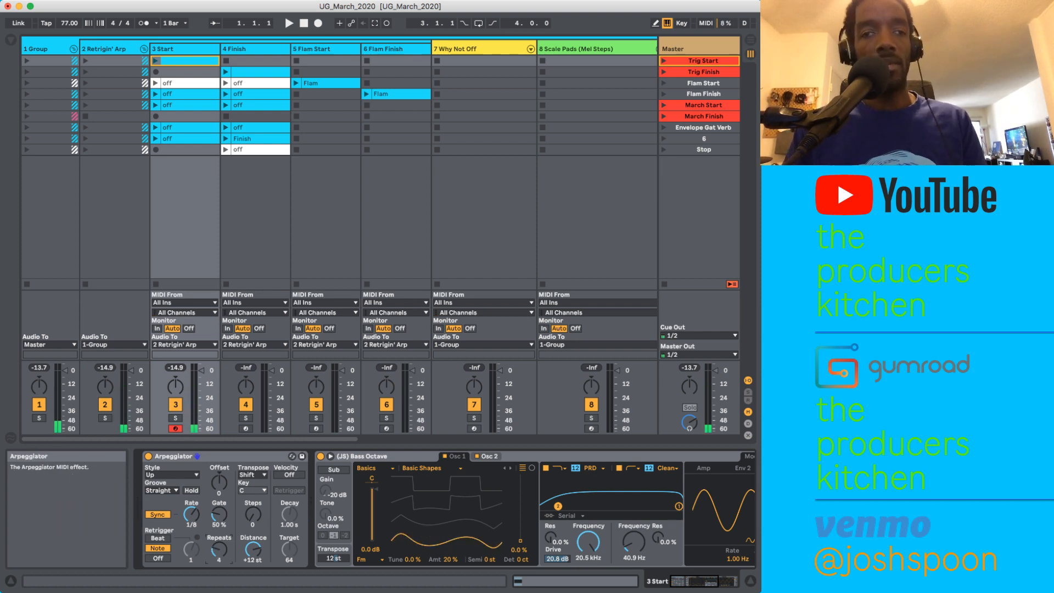
{"action": "left_click_drag", "start_coordinate": [219, 548], "coordinate": [219, 535]}
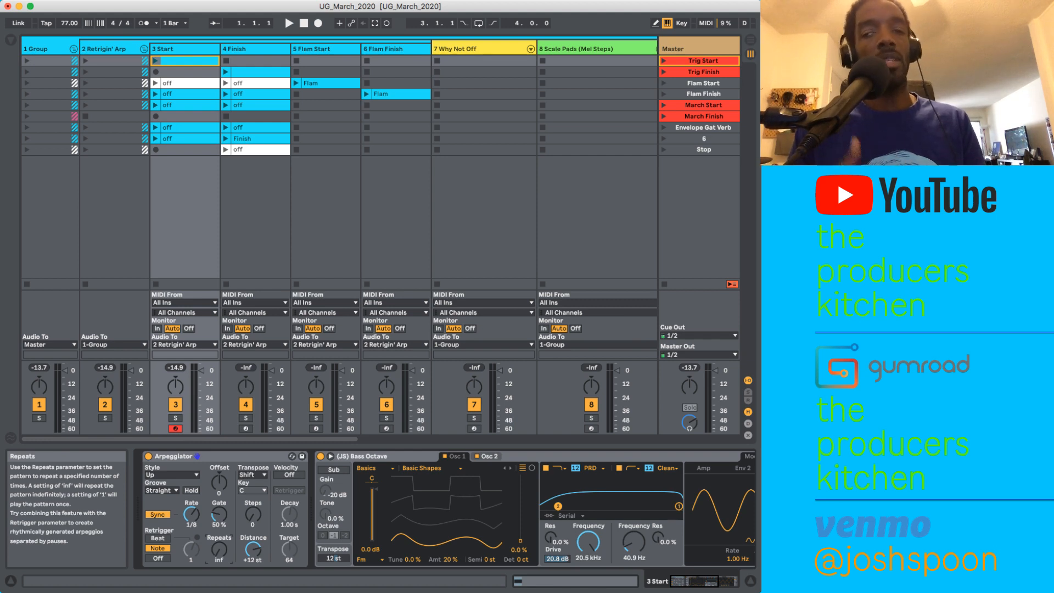
{"action": "left_click", "coordinate": [157, 537]}
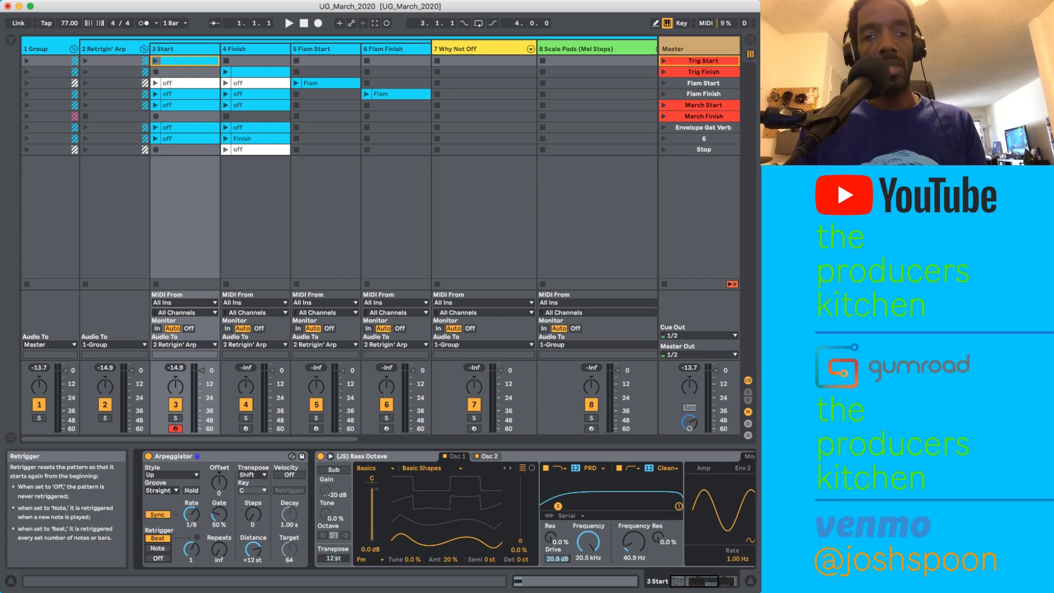
{"action": "mouse_move", "coordinate": [191, 547]}
{"action": "left_mouse_down"}
{"action": "mouse_move", "coordinate": [191, 561]}
{"action": "mouse_move", "coordinate": [191, 546]}
{"action": "left_mouse_up"}
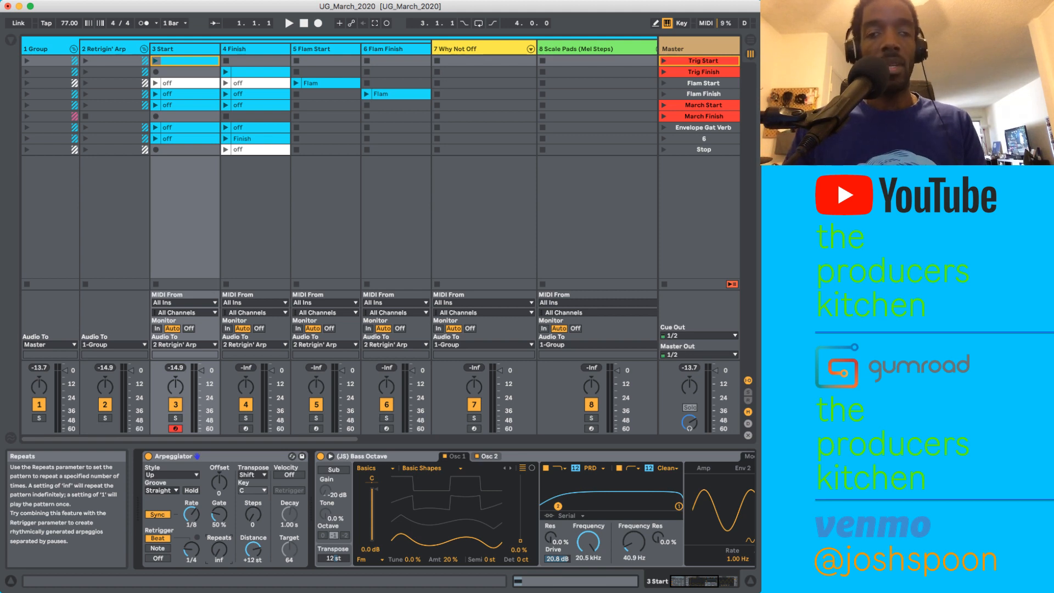
Step: Adjust the Arpeggiator to a 3/16 retrigger interval, 3 Repeats, 2 Steps, a 1/32 Rate and Swing 8 groove
{"action": "left_click_drag", "start_coordinate": [219, 549], "coordinate": [219, 565]}
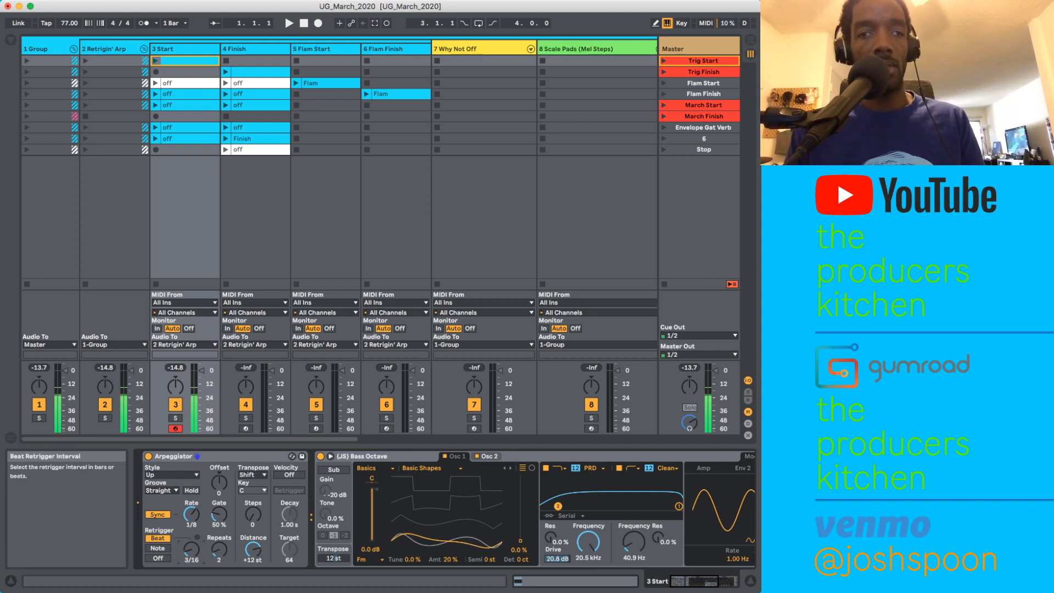
{"action": "left_click_drag", "start_coordinate": [192, 549], "coordinate": [191, 540]}
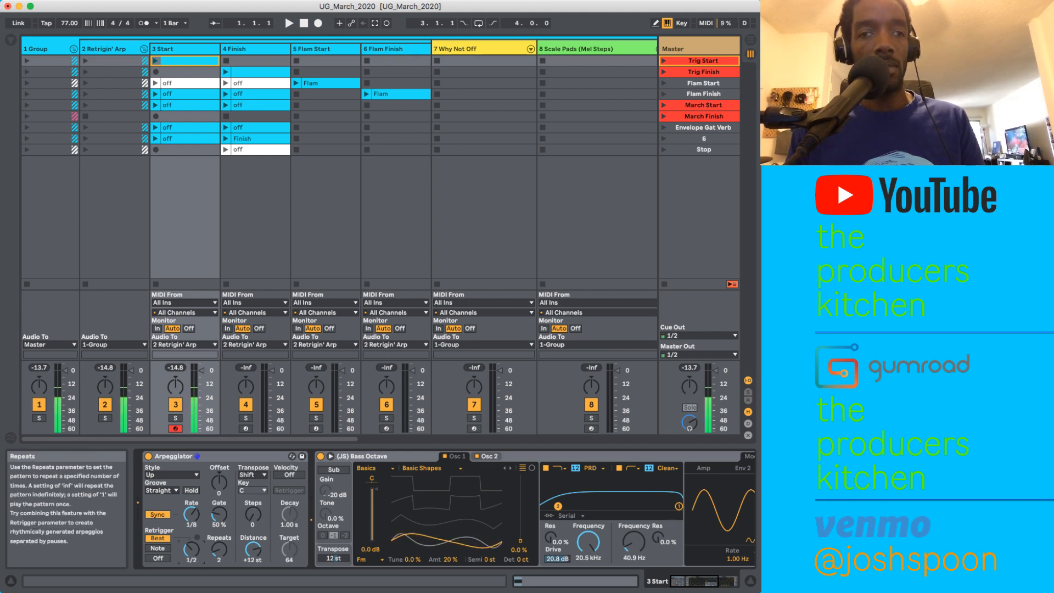
{"action": "key", "text": "Down"}
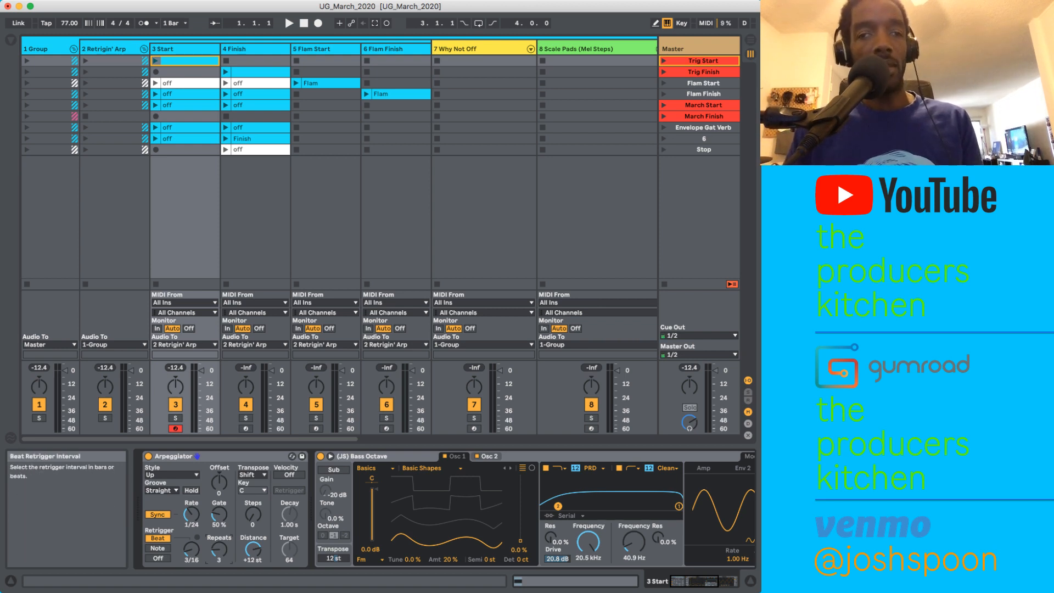
{"action": "left_click_drag", "start_coordinate": [253, 514], "coordinate": [253, 507]}
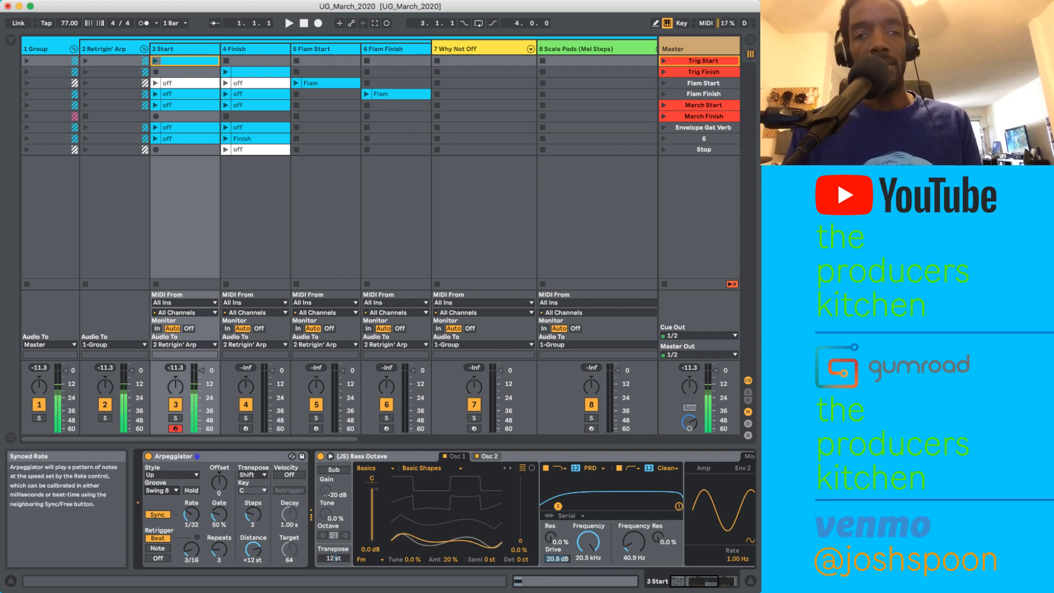
Step: Set the Arpeggiator's groove to Swing 16 and disarm the 3 Start track
{"action": "left_click", "coordinate": [161, 500]}
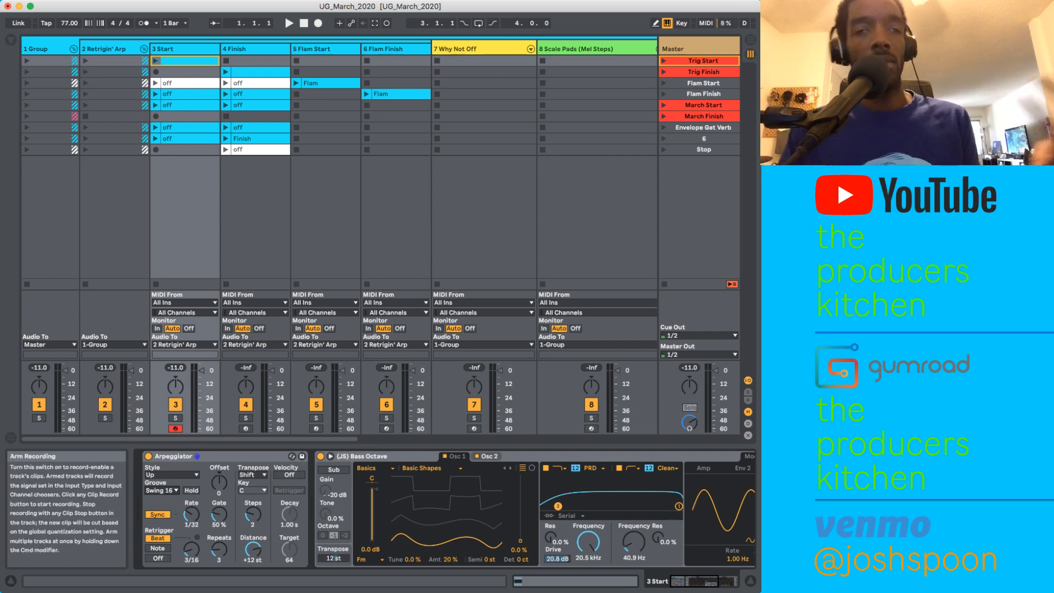
{"action": "left_click", "coordinate": [175, 428]}
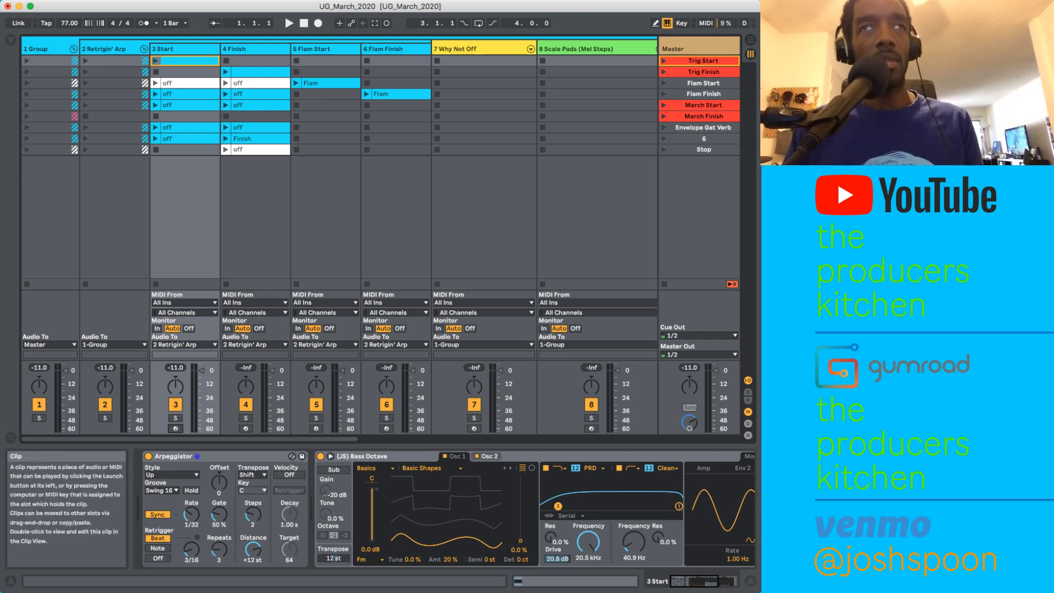
Step: Arm the 4 Finish track and launch the Trig Finish scene
{"action": "left_click", "coordinate": [253, 49]}
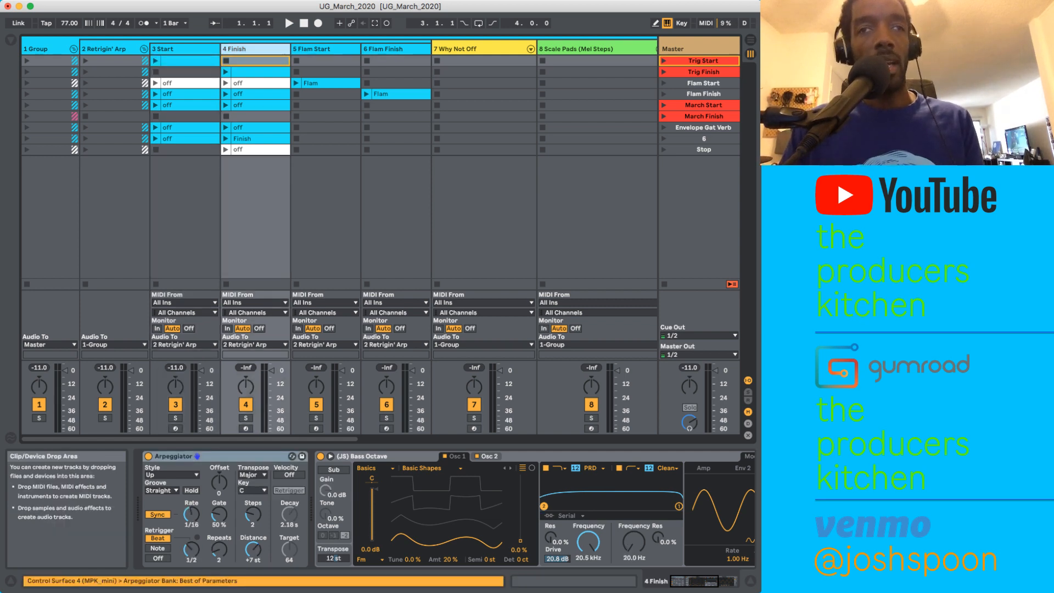
{"action": "left_click", "coordinate": [246, 428]}
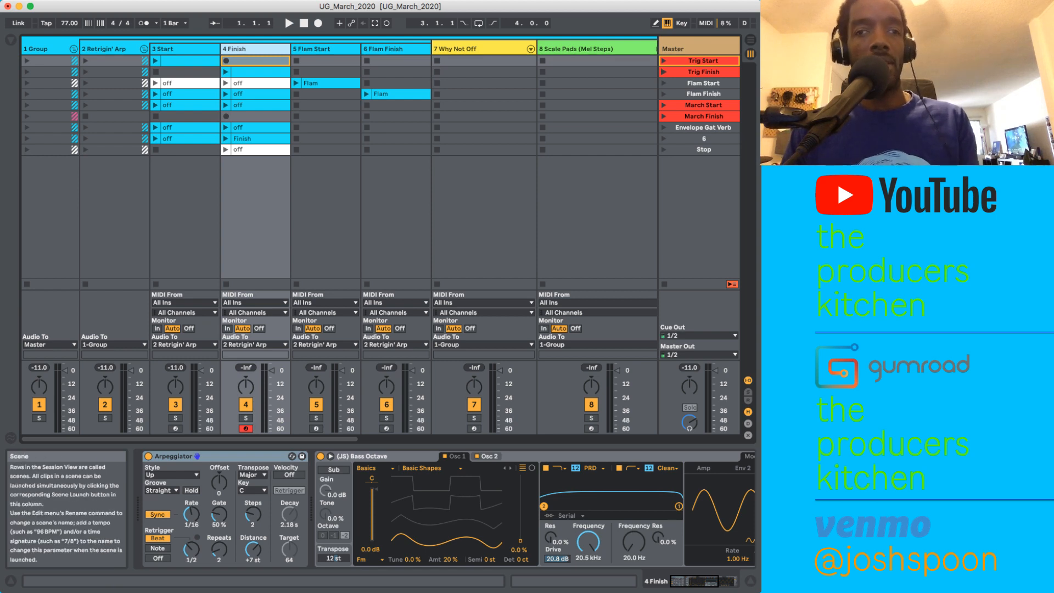
{"action": "left_click", "coordinate": [662, 72]}
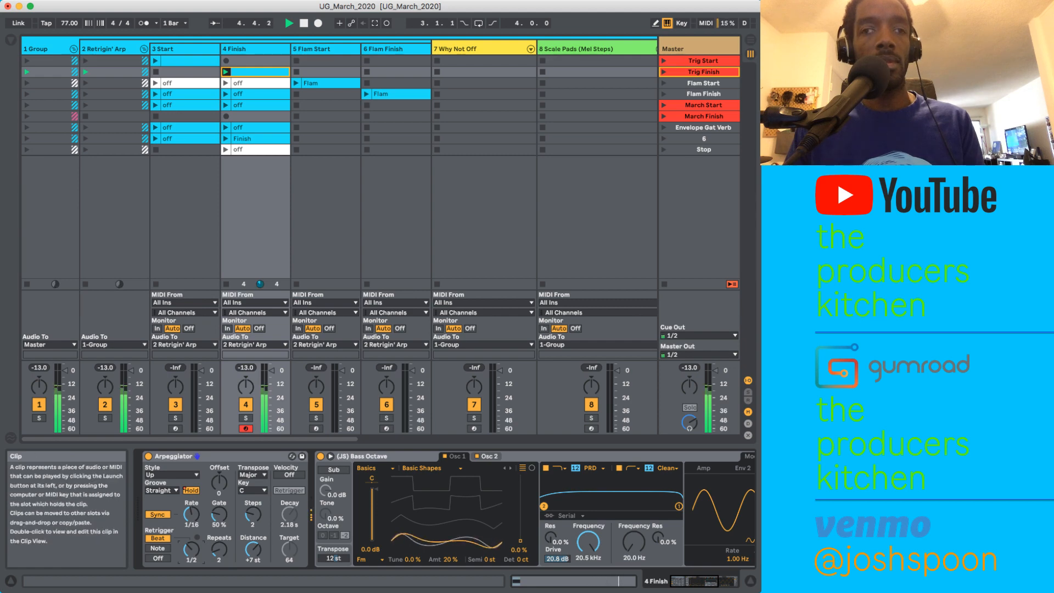
Step: Play the Finish clip on the 4 Finish track and examine its Arpeggiator transpose envelope and the resulting device changes before stopping playback
{"action": "key", "text": "shift+Tab"}
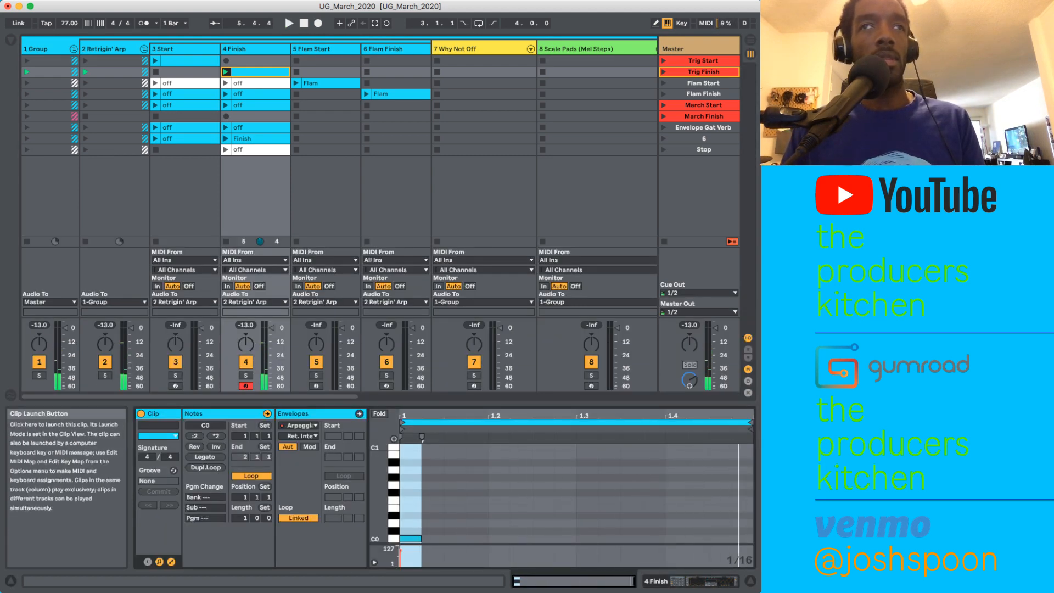
{"action": "left_click", "coordinate": [225, 138]}
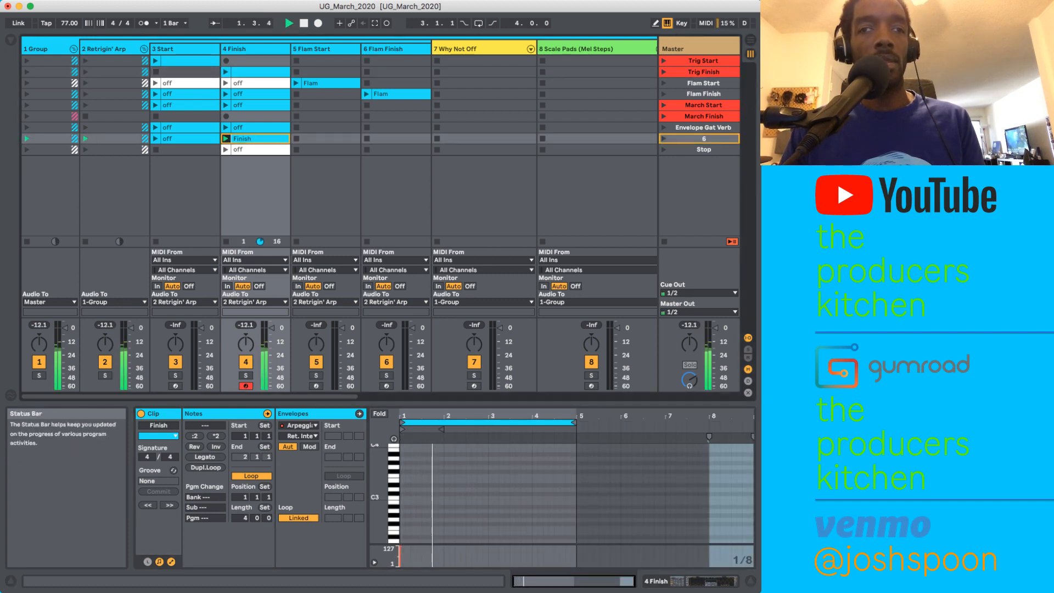
{"action": "left_click", "coordinate": [359, 413]}
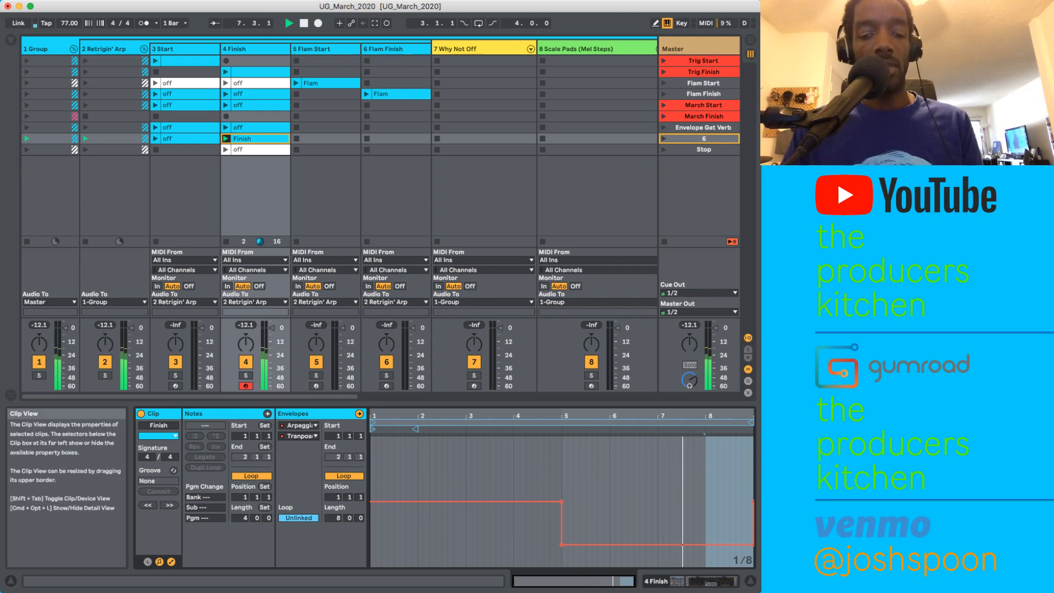
{"action": "key", "text": "shift+Tab"}
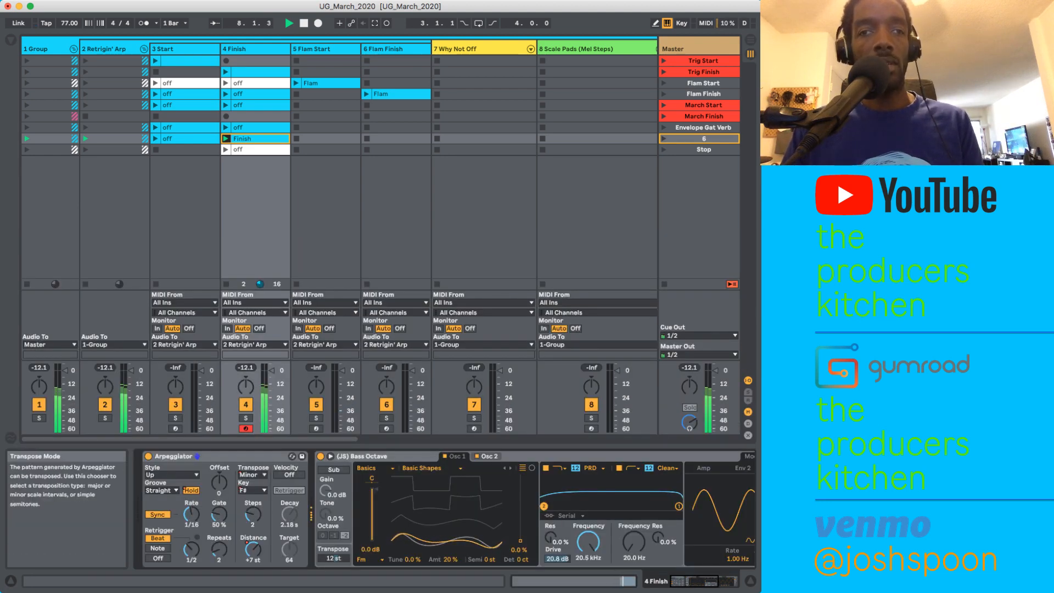
{"action": "left_click_drag", "start_coordinate": [253, 475], "coordinate": [251, 477]}
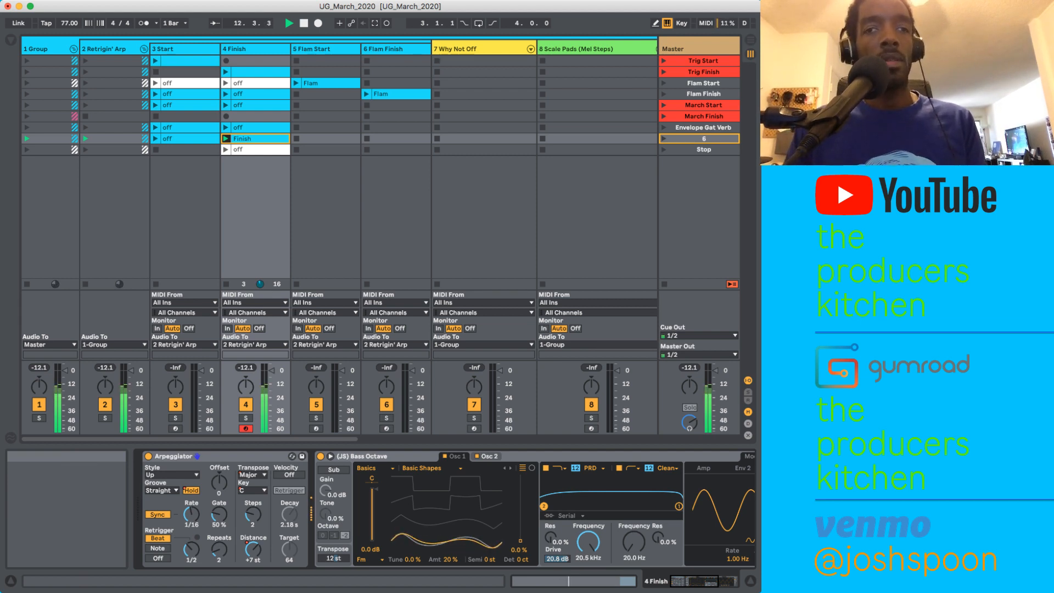
{"action": "key", "text": "space"}
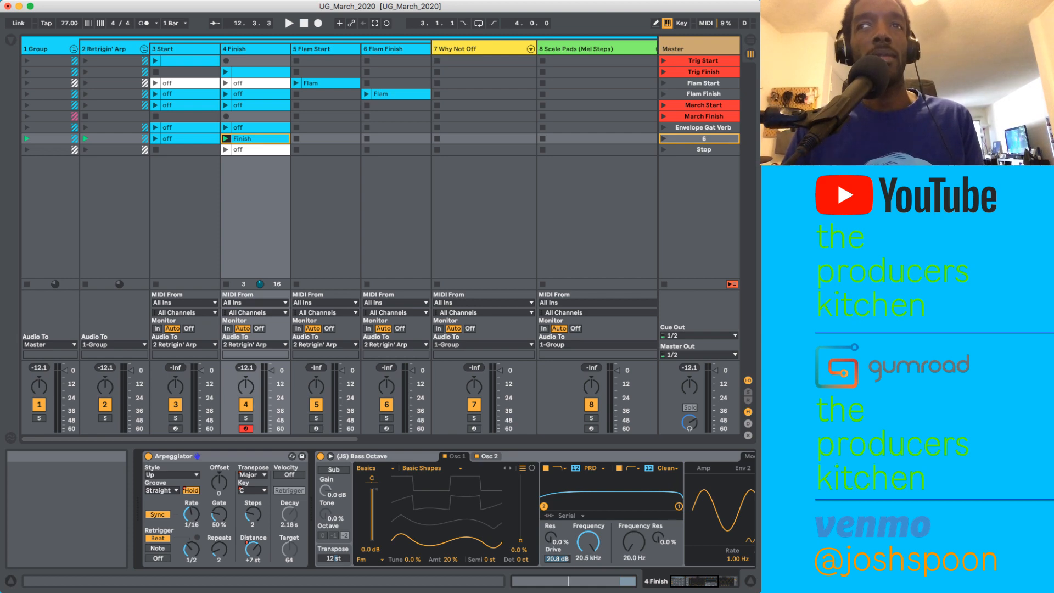
Step: Arm the 5 Flam Start track and audition its Clap in the C3 to D4 keyboard range, switching the Arpeggiator off and back on
{"action": "left_click", "coordinate": [325, 49]}
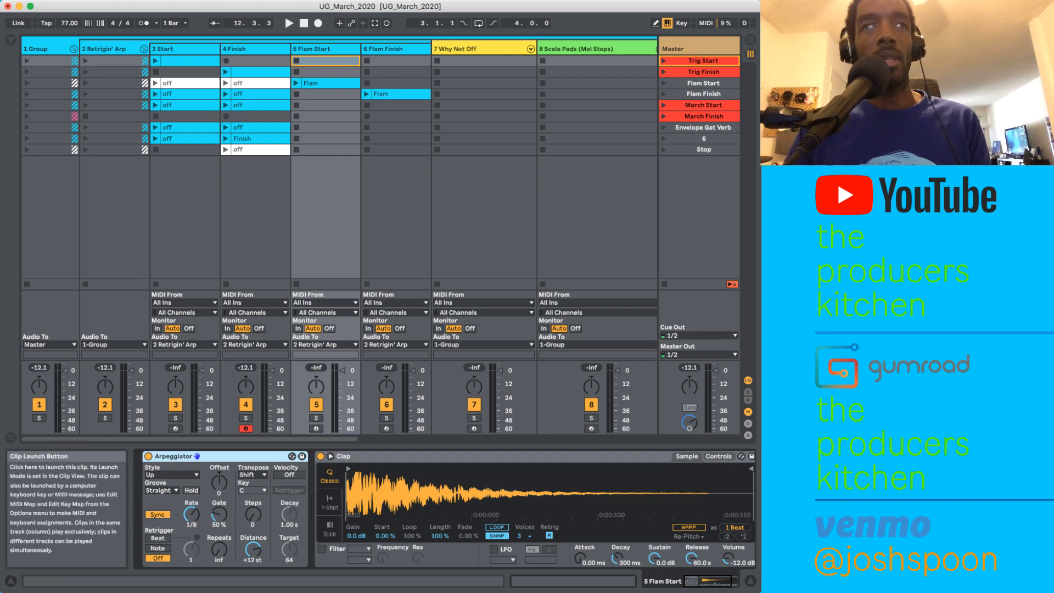
{"action": "left_click", "coordinate": [316, 428]}
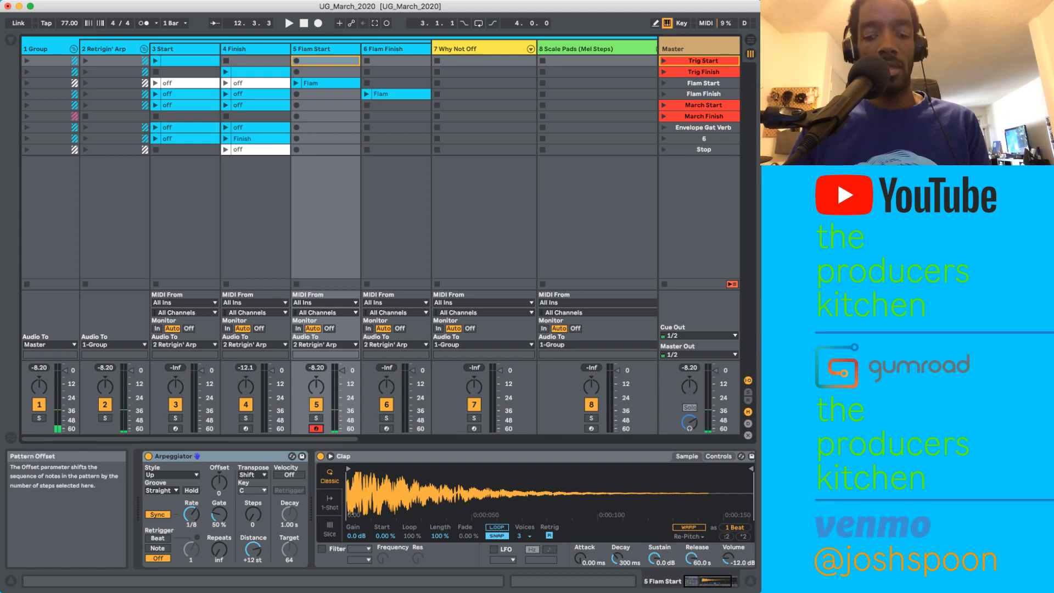
{"action": "key", "text": "z"}
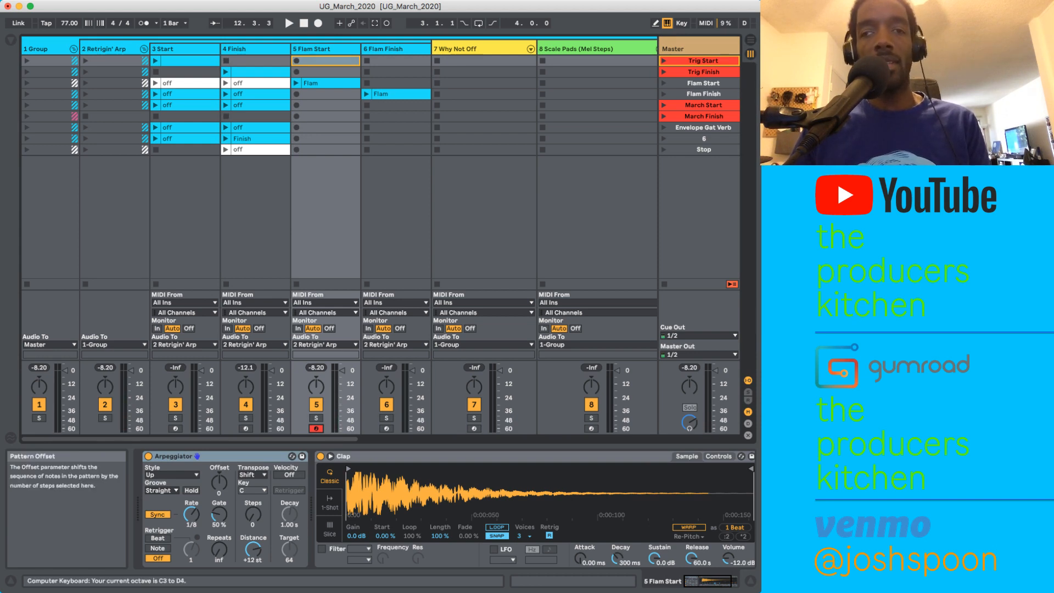
{"action": "key", "text": "a"}
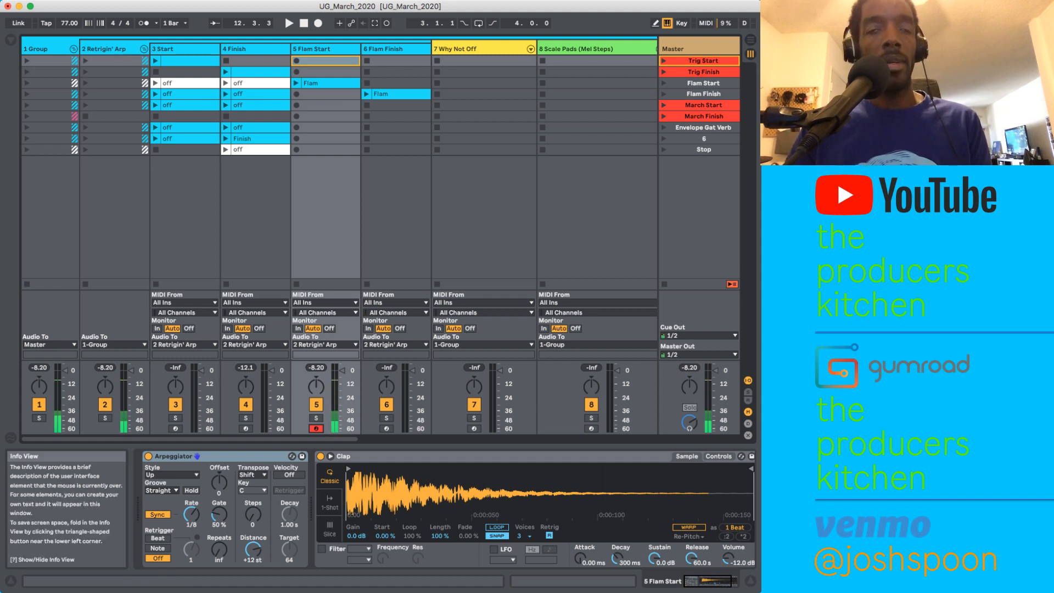
{"action": "left_click", "coordinate": [147, 456]}
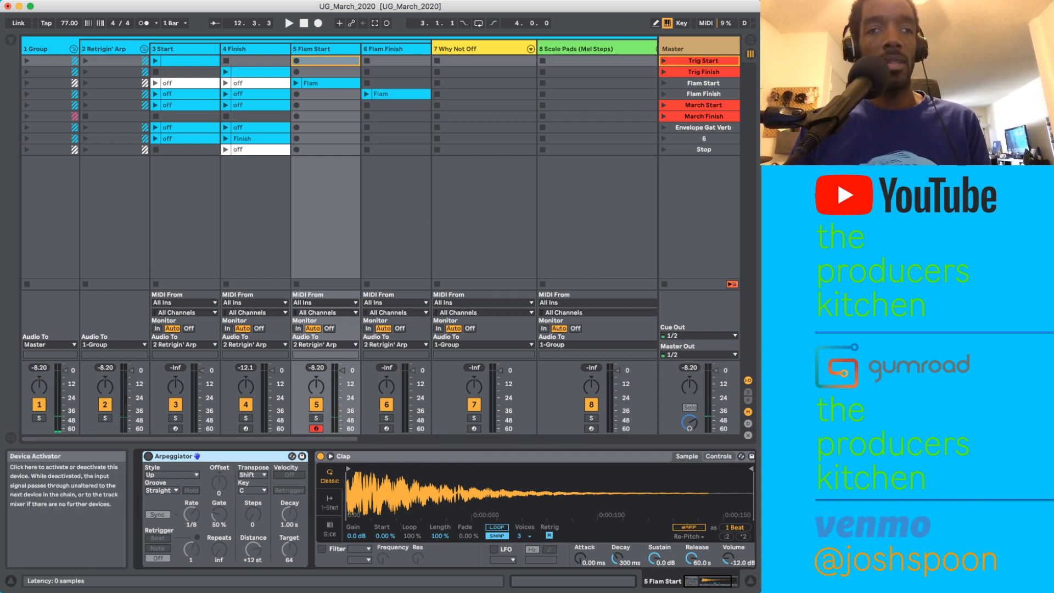
{"action": "left_click", "coordinate": [148, 456]}
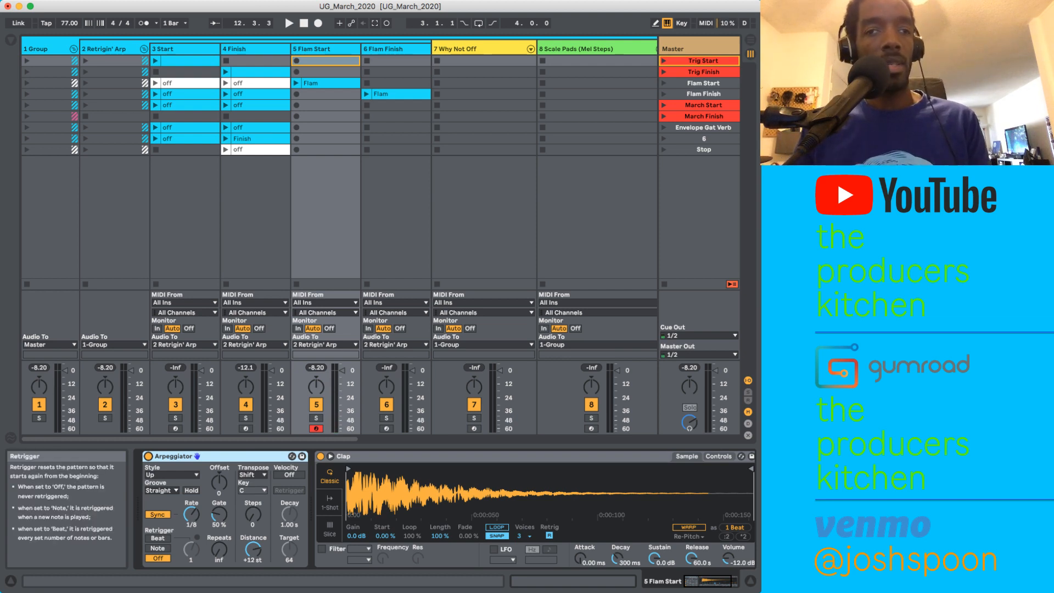
Step: Set the Flam Start Arpeggiator's Retrigger to Note, its Repeats to 1 and its rate mode to Free
{"action": "left_click", "coordinate": [157, 547]}
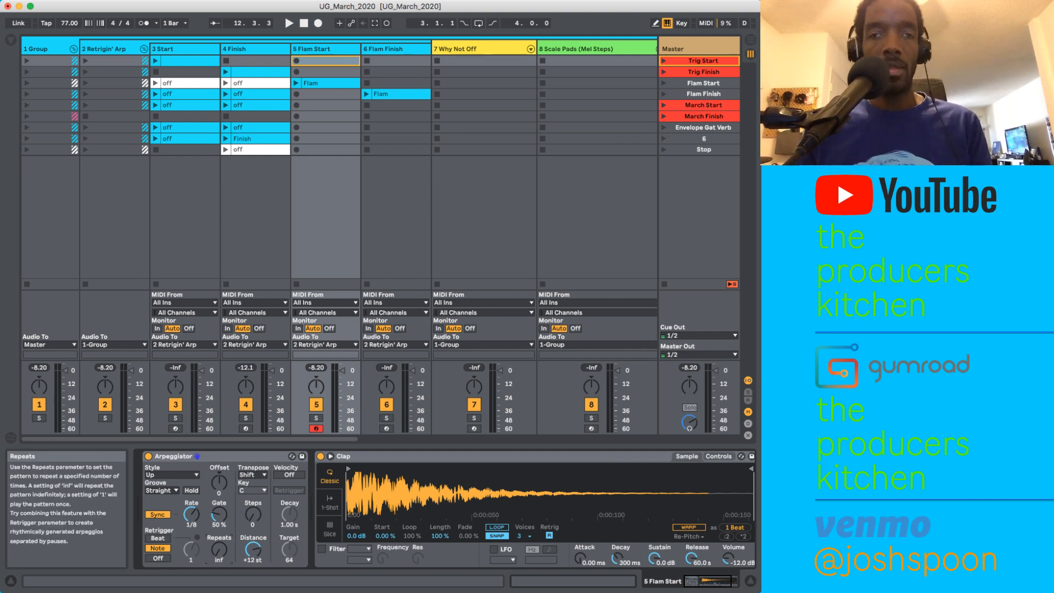
{"action": "left_click_drag", "start_coordinate": [218, 549], "coordinate": [219, 571]}
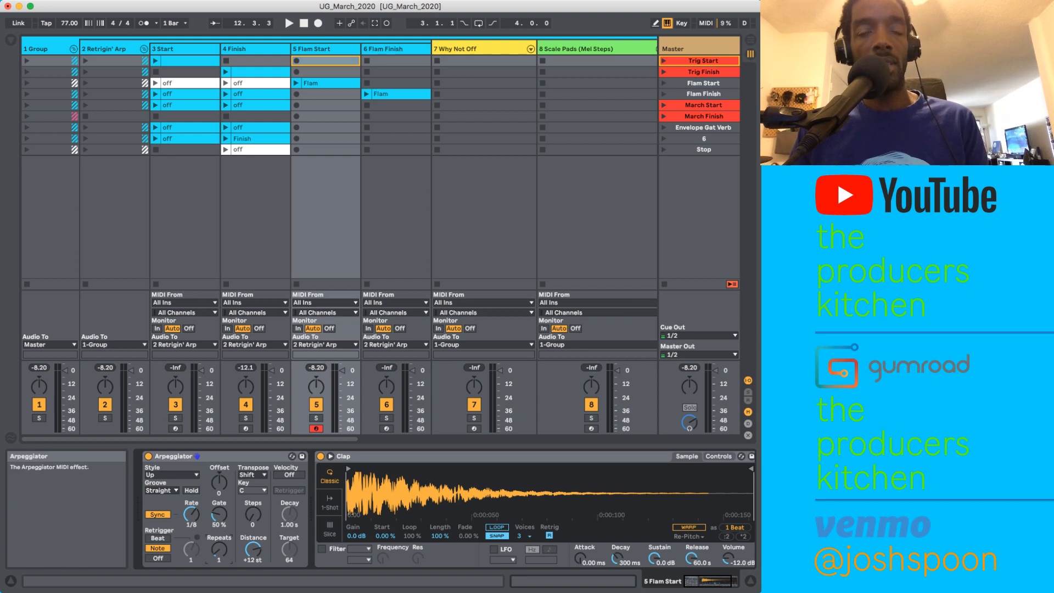
{"action": "left_click", "coordinate": [157, 514]}
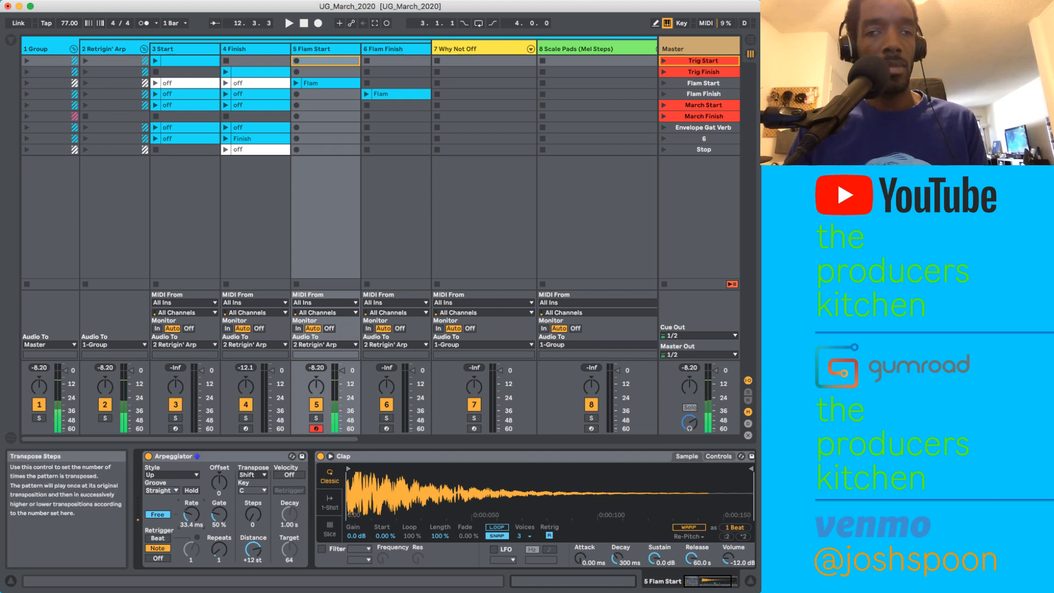
Step: Set the Flam Start Arpeggiator's transpose Steps to 1, Distance to +1 st and free Rate to 35.9 ms
{"action": "left_click_drag", "start_coordinate": [253, 514], "coordinate": [253, 511]}
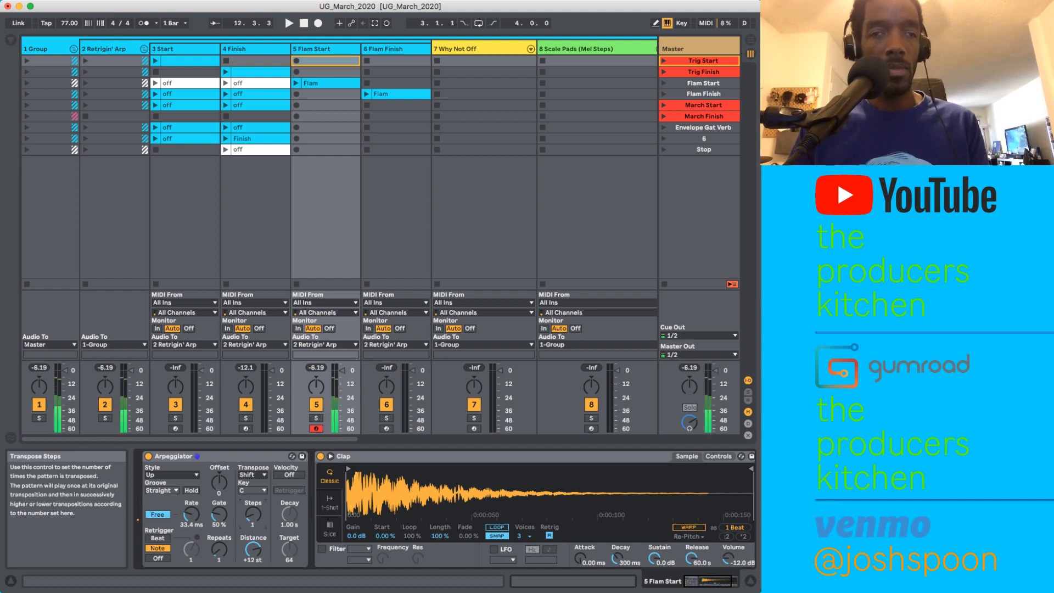
{"action": "left_click_drag", "start_coordinate": [253, 548], "coordinate": [252, 557]}
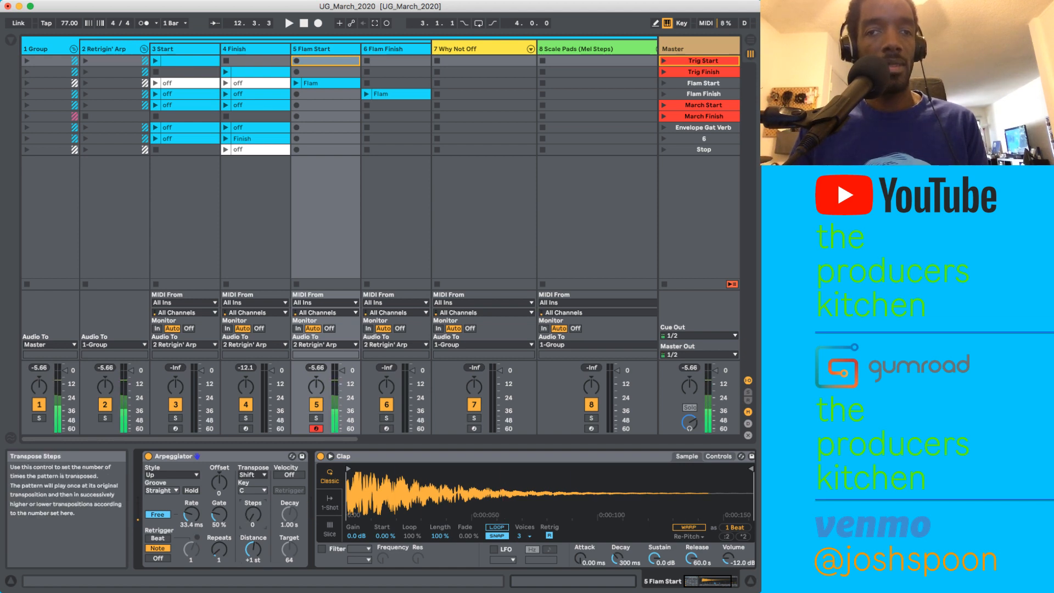
{"action": "left_click_drag", "start_coordinate": [252, 514], "coordinate": [191, 523]}
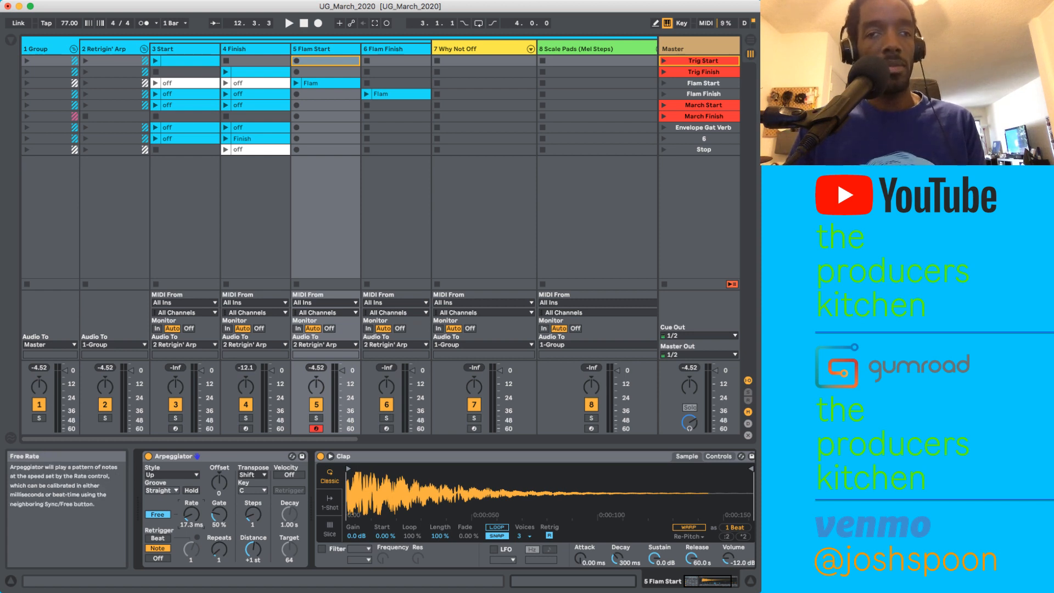
{"action": "left_click_drag", "start_coordinate": [191, 515], "coordinate": [191, 496]}
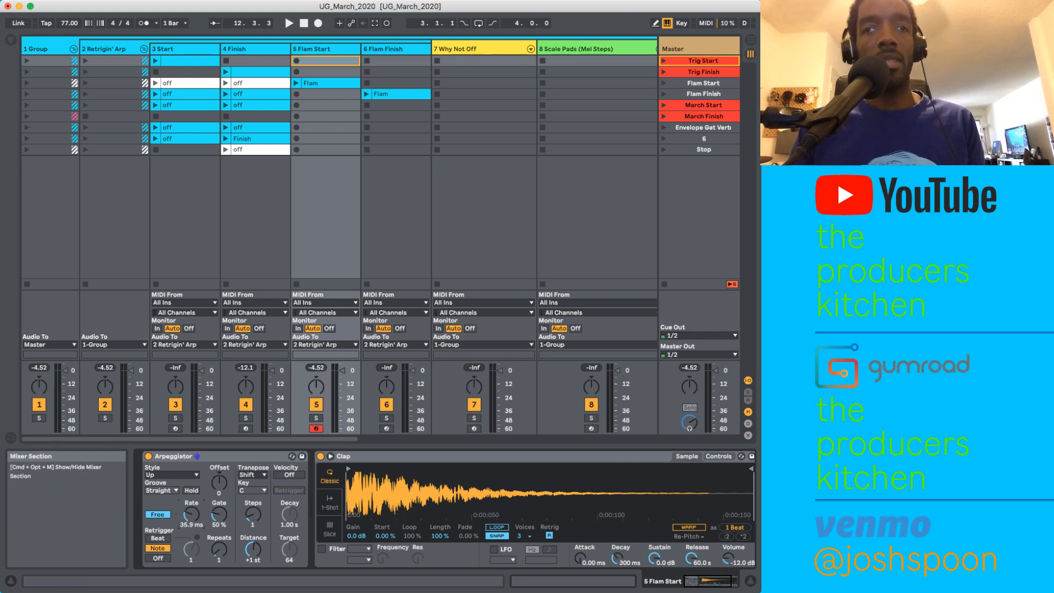
Step: Arm the 6 Flam Finish track and audition the Flam Finish scene with its Arpeggiator off and back on, stopping playback at the end
{"action": "left_click", "coordinate": [387, 428]}
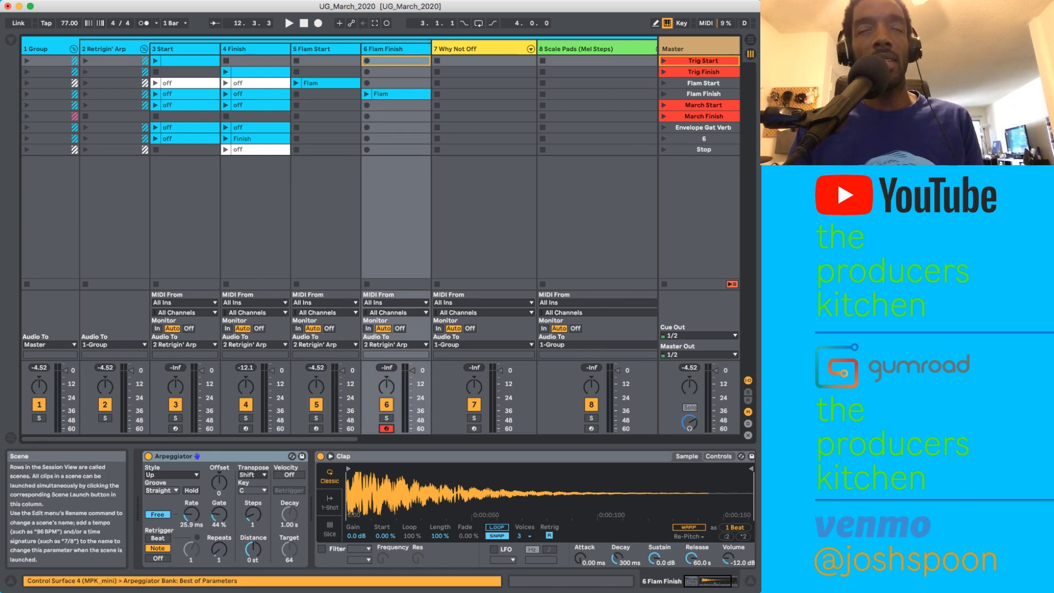
{"action": "left_click", "coordinate": [664, 94]}
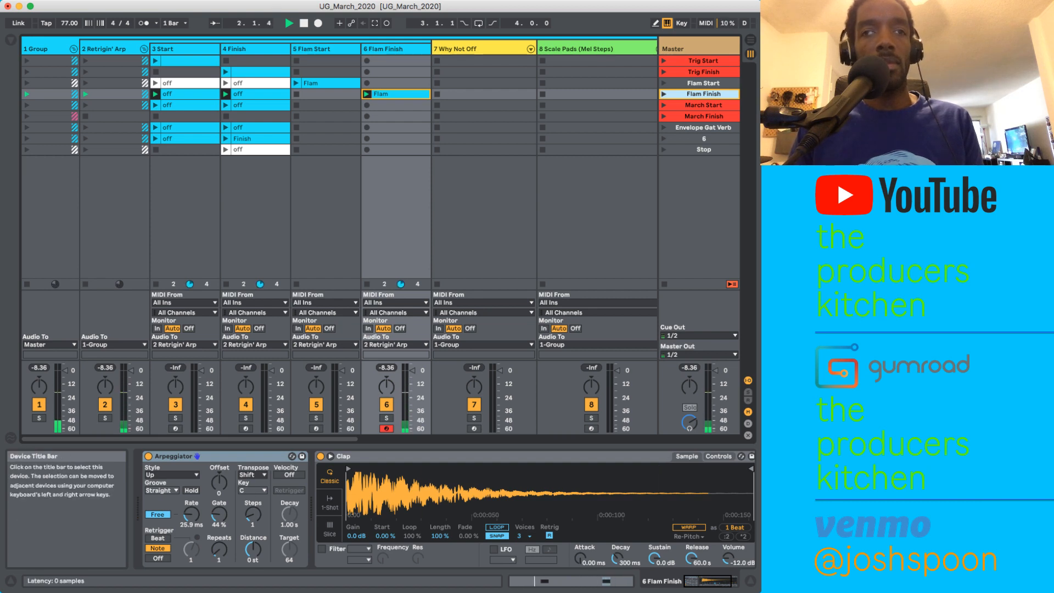
{"action": "left_click", "coordinate": [148, 456]}
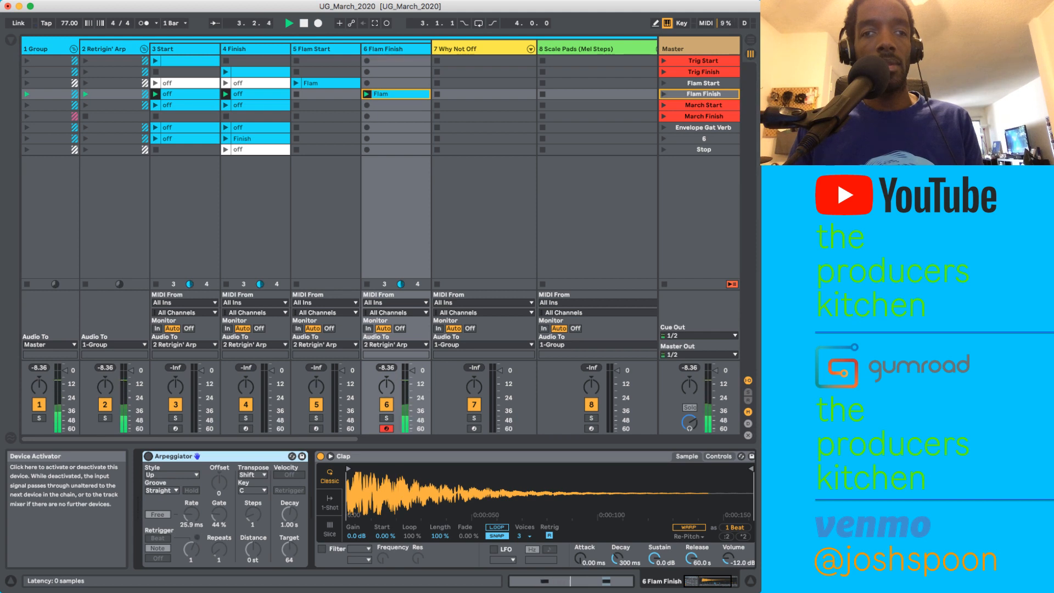
{"action": "left_click", "coordinate": [148, 456]}
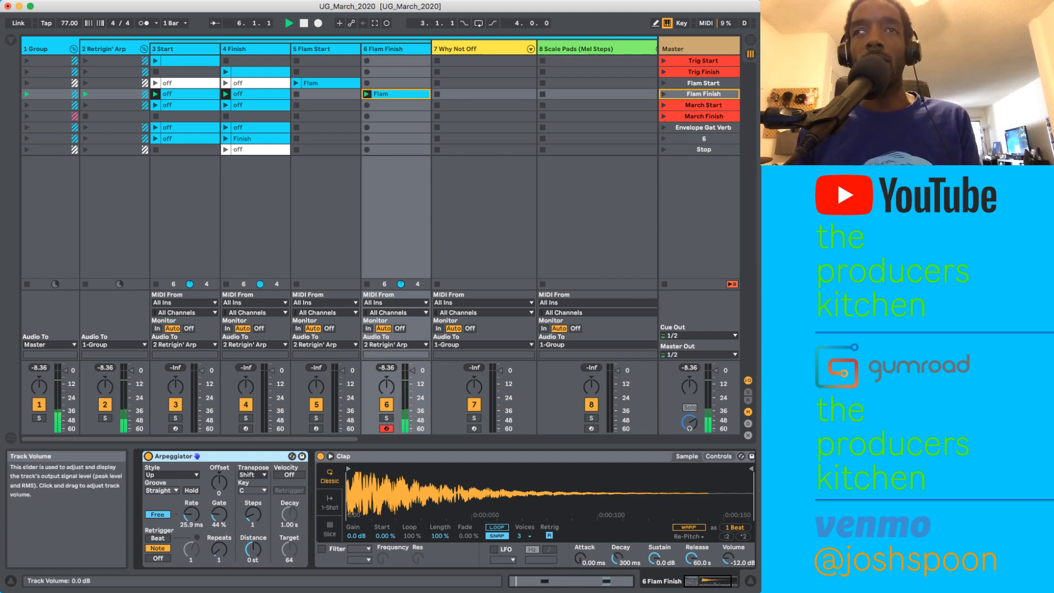
{"action": "key", "text": "space"}
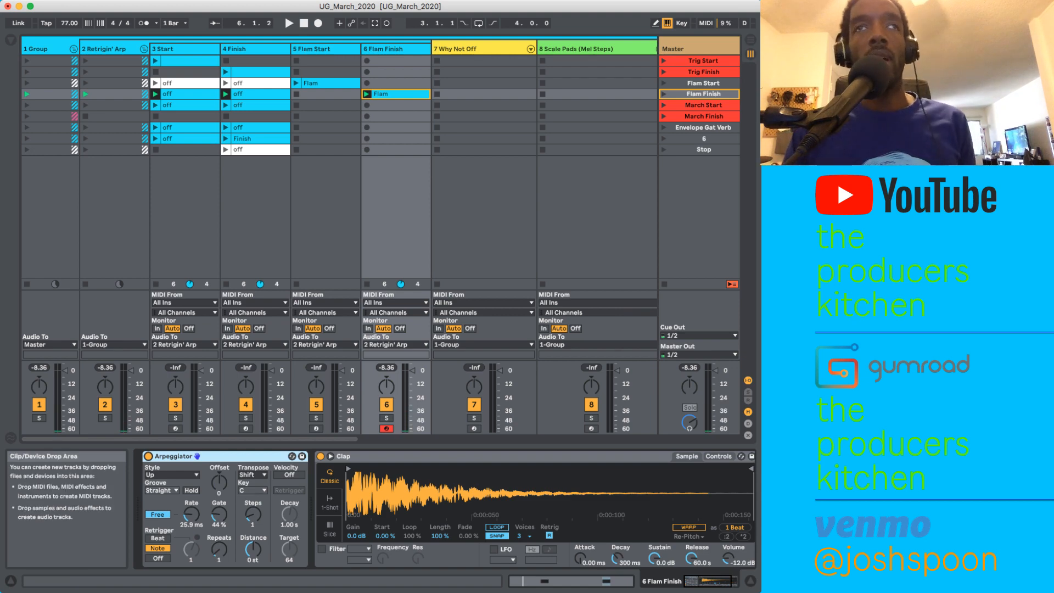
Step: Fold the 2 Retrigin' Arp group and arm the 7 Why Not Off track with its devices shown
{"action": "left_click", "coordinate": [144, 49]}
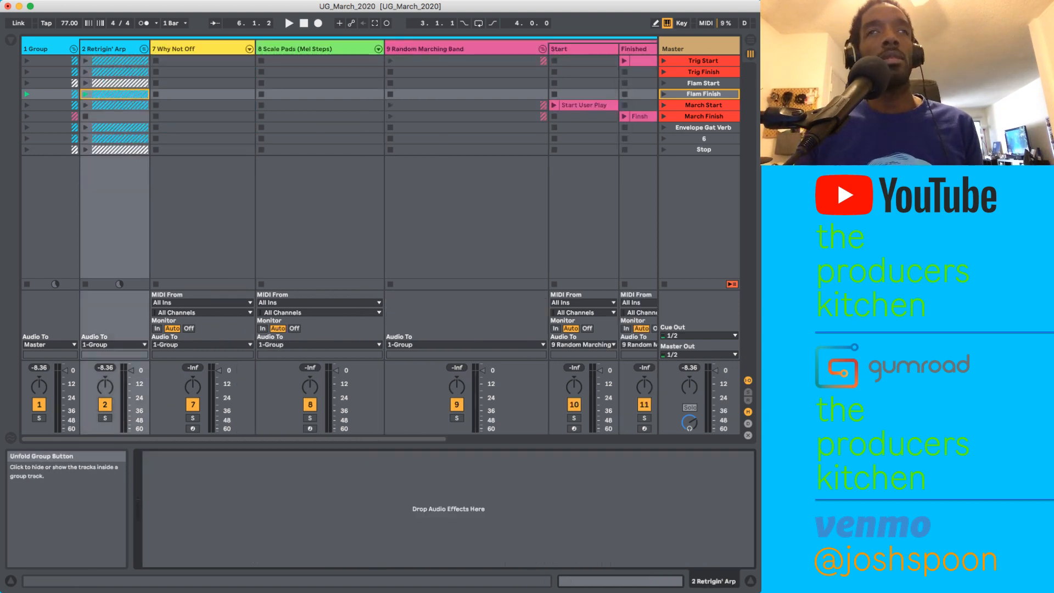
{"action": "left_click", "coordinate": [186, 49]}
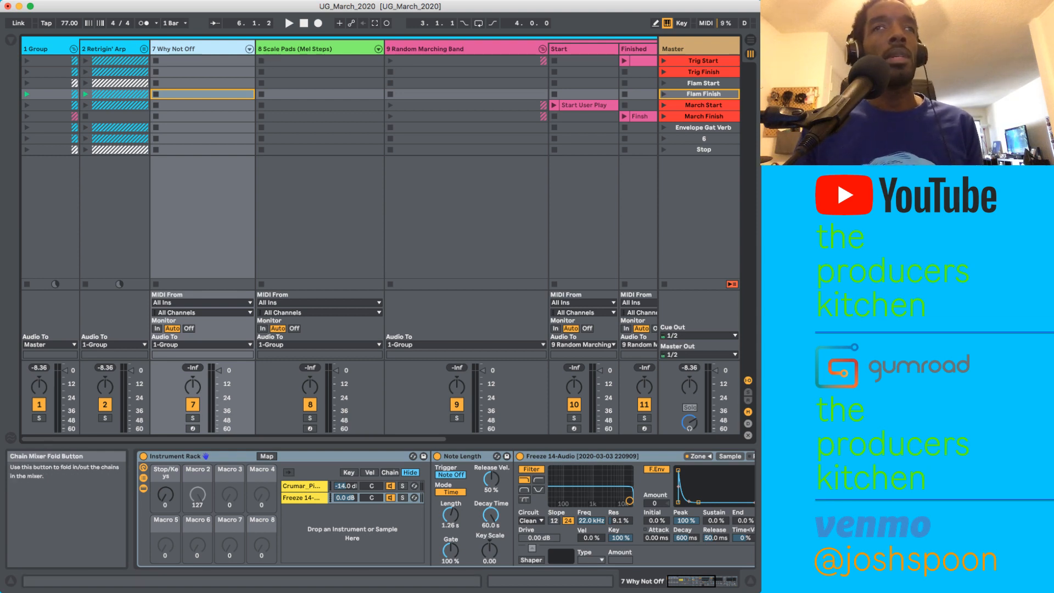
{"action": "left_click", "coordinate": [144, 49]}
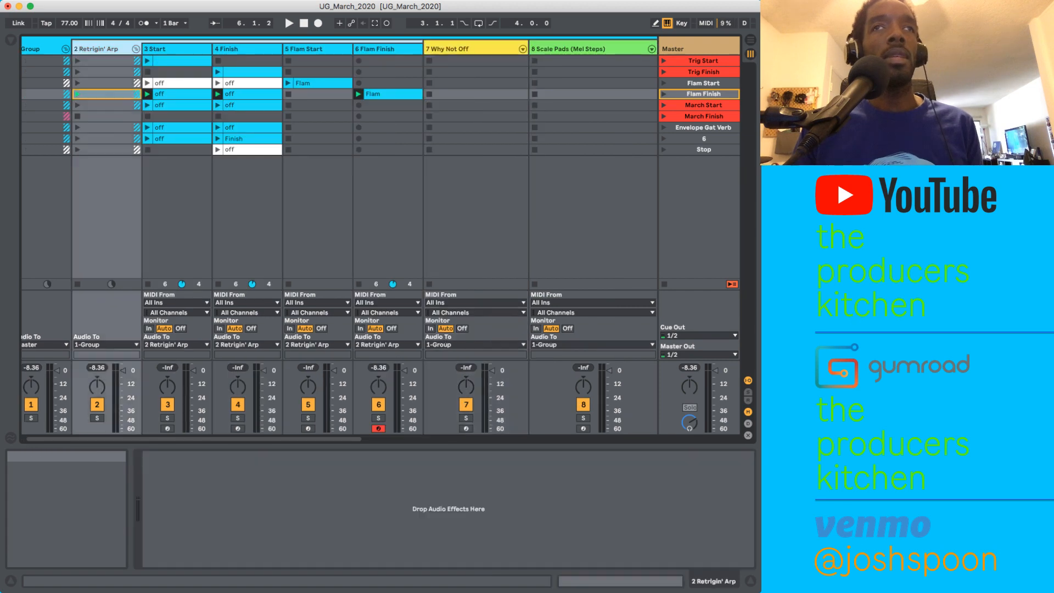
{"action": "left_click", "coordinate": [136, 49]}
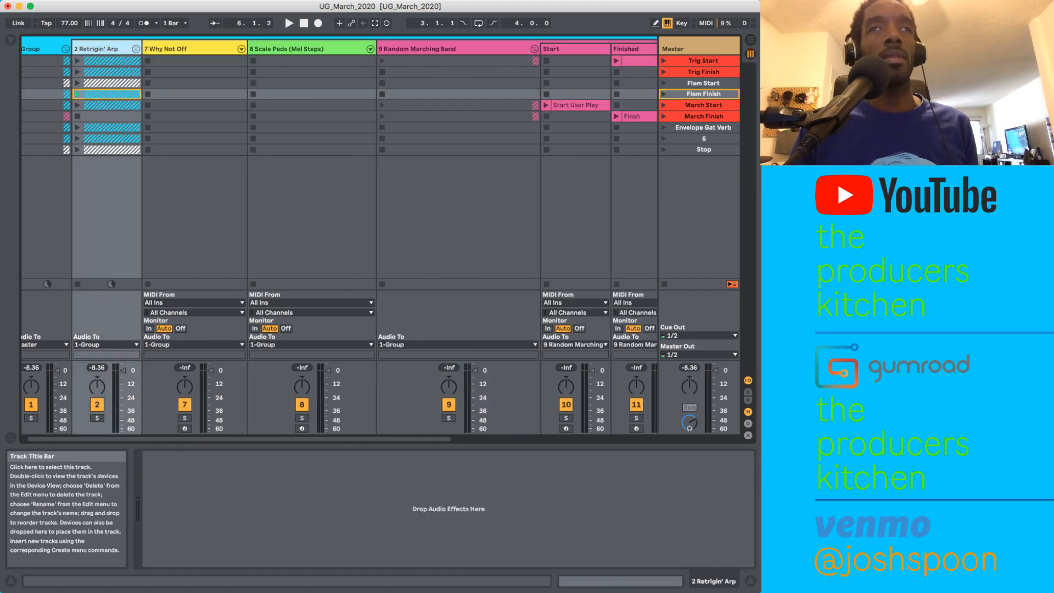
{"action": "left_click", "coordinate": [194, 94]}
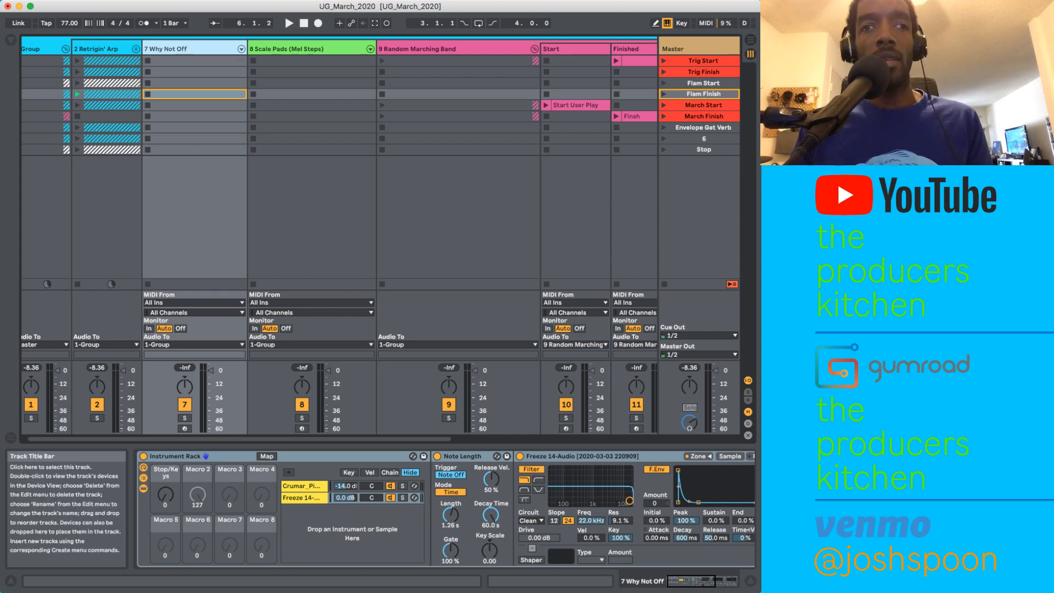
{"action": "left_click", "coordinate": [184, 429]}
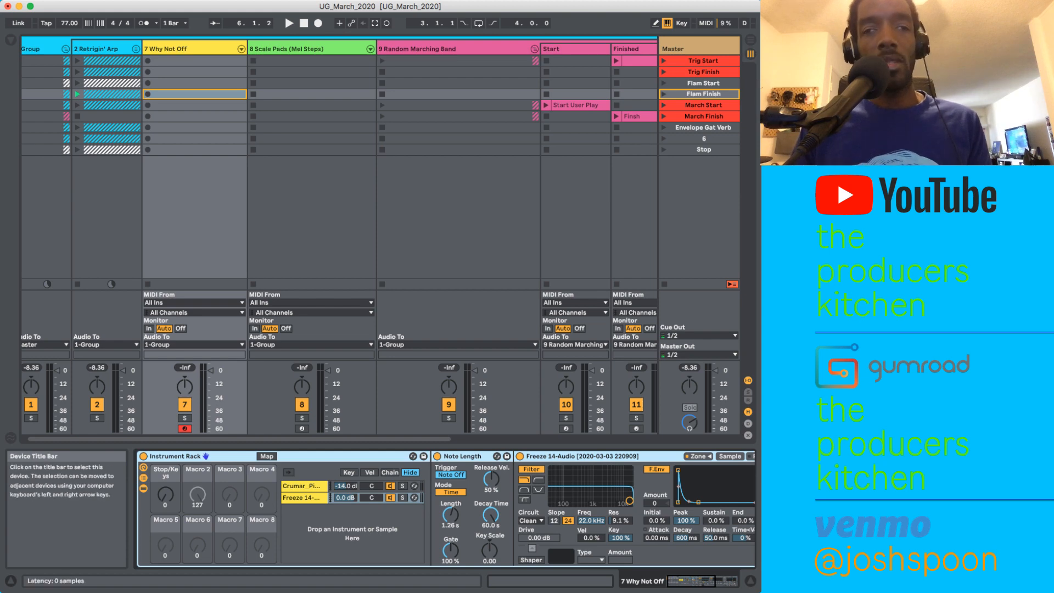
Step: Examine the Crumar piano and Freeze 14-Audio chains of the Why Not Off Instrument Rack, including the Note Length device and sampler settings
{"action": "left_click", "coordinate": [302, 486]}
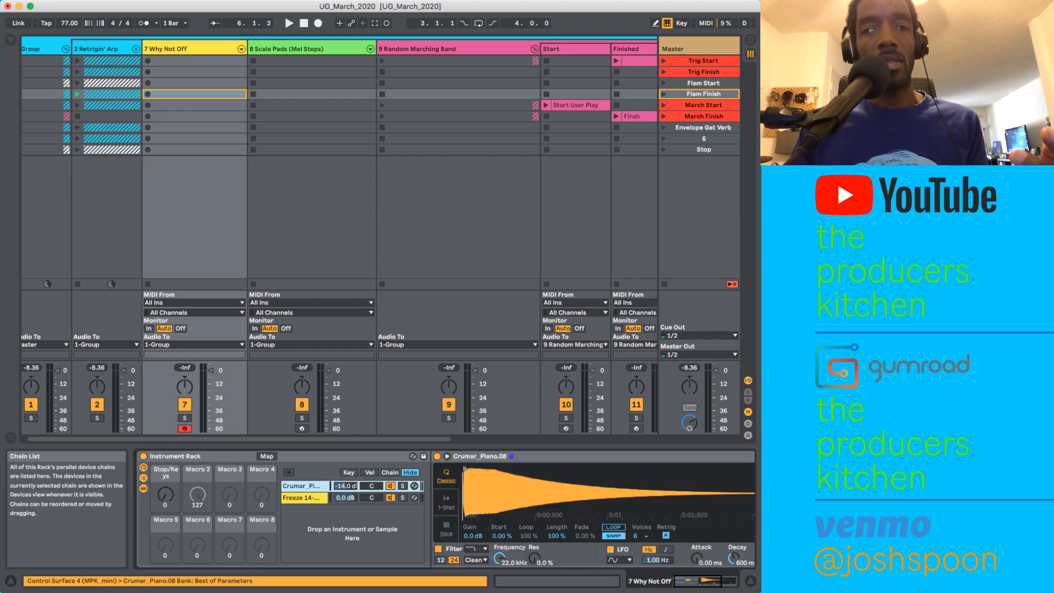
{"action": "left_click", "coordinate": [302, 497]}
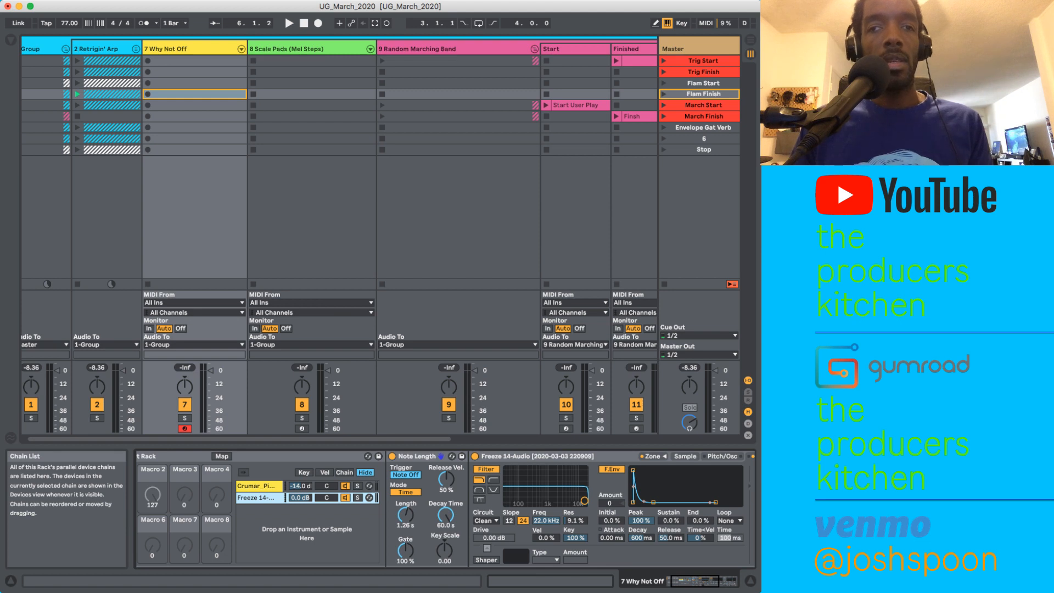
{"action": "left_click", "coordinate": [417, 456]}
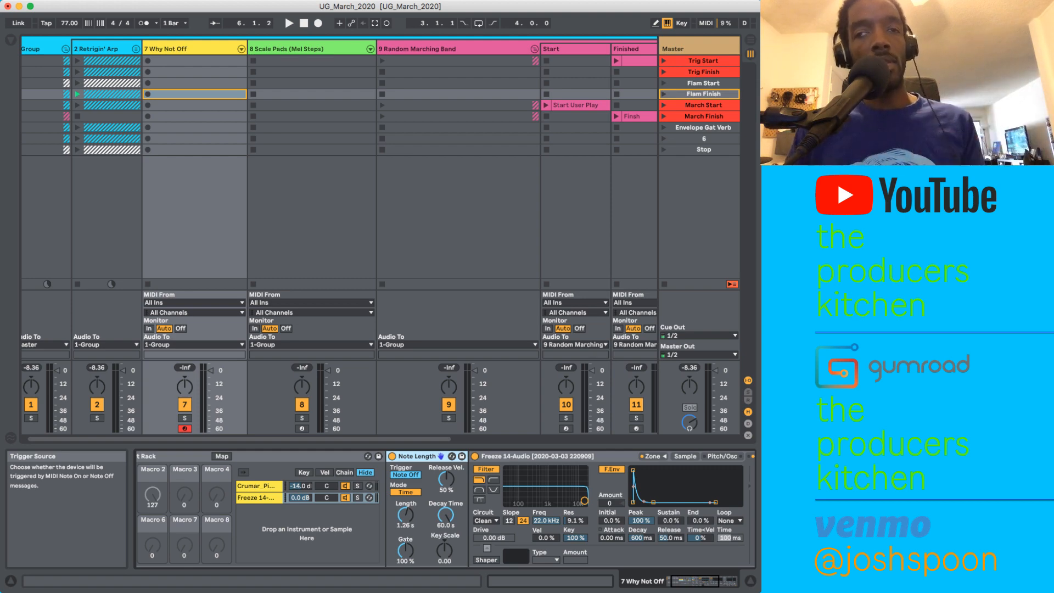
{"action": "left_click", "coordinate": [513, 456]}
{"action": "scroll", "coordinate": [423, 485], "scroll_direction": "left", "scroll_amount": 3}
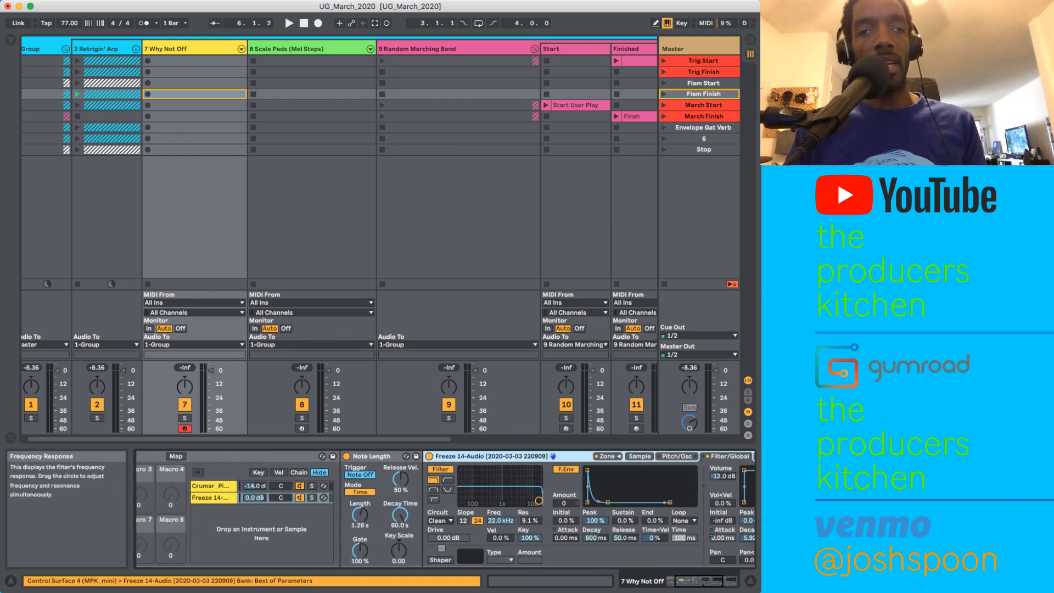
{"action": "scroll", "coordinate": [445, 508], "scroll_direction": "left", "scroll_amount": 3}
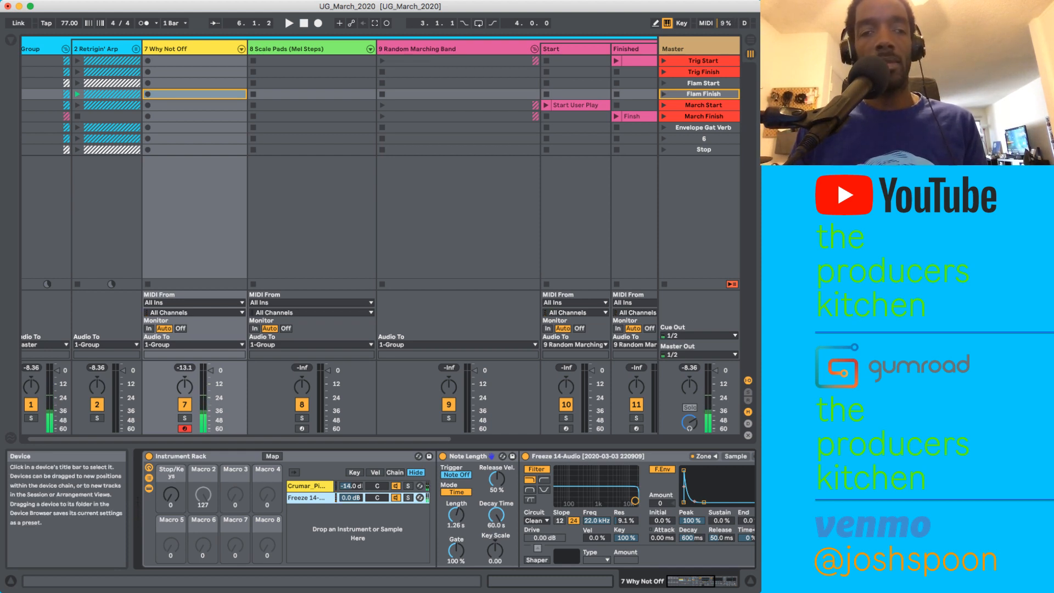
{"action": "scroll", "coordinate": [384, 507], "scroll_direction": "right", "scroll_amount": 5}
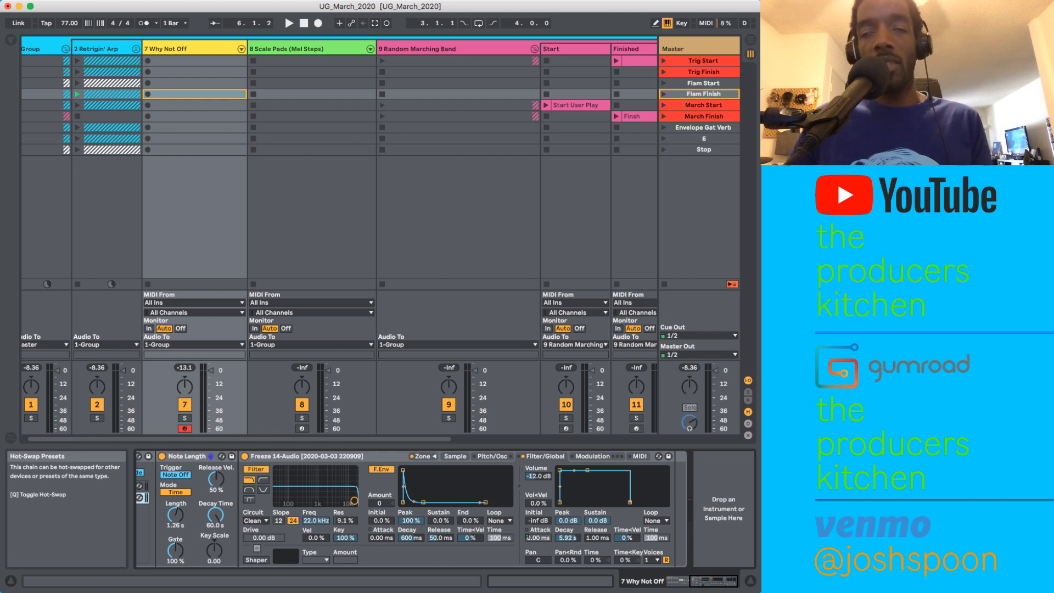
{"action": "scroll", "coordinate": [543, 456], "scroll_direction": "left", "scroll_amount": 3}
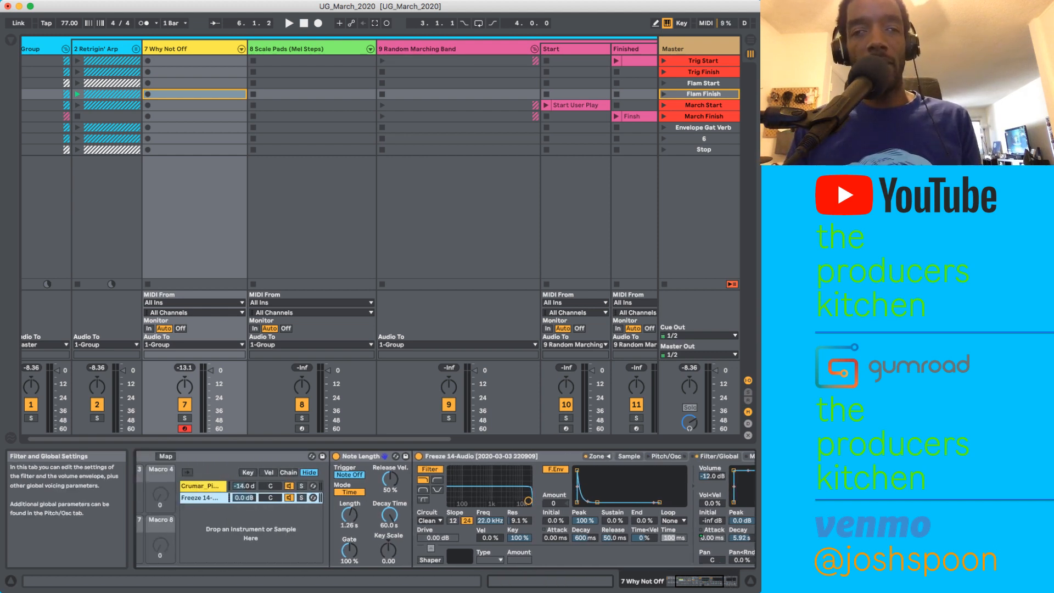
{"action": "scroll", "coordinate": [445, 508], "scroll_direction": "left", "scroll_amount": 2}
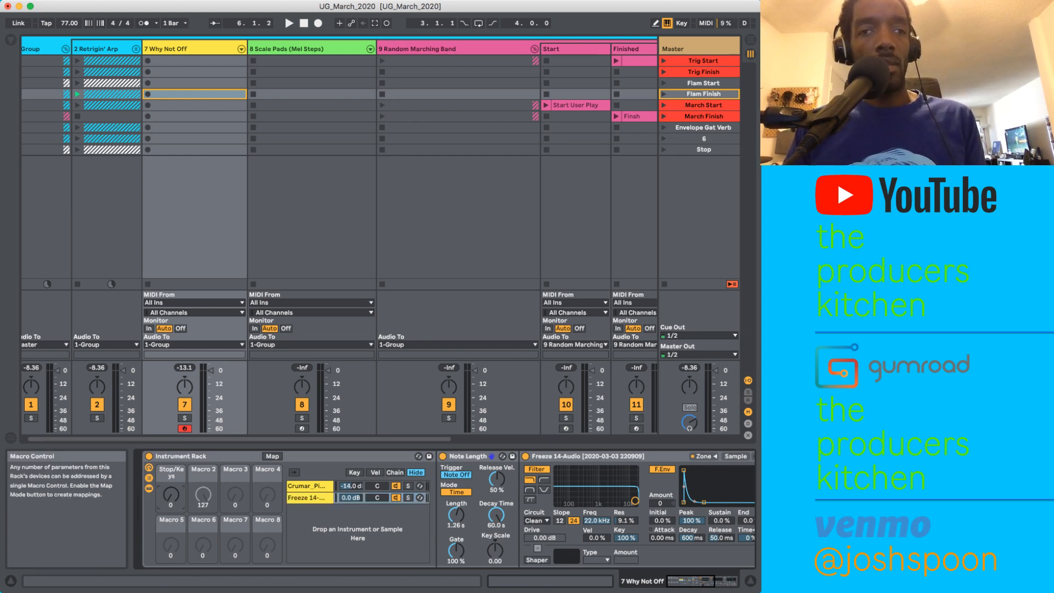
Step: Set the rack's Stop/Keys macro to 127 and review both instrument chains
{"action": "left_click_drag", "start_coordinate": [170, 494], "coordinate": [171, 464]}
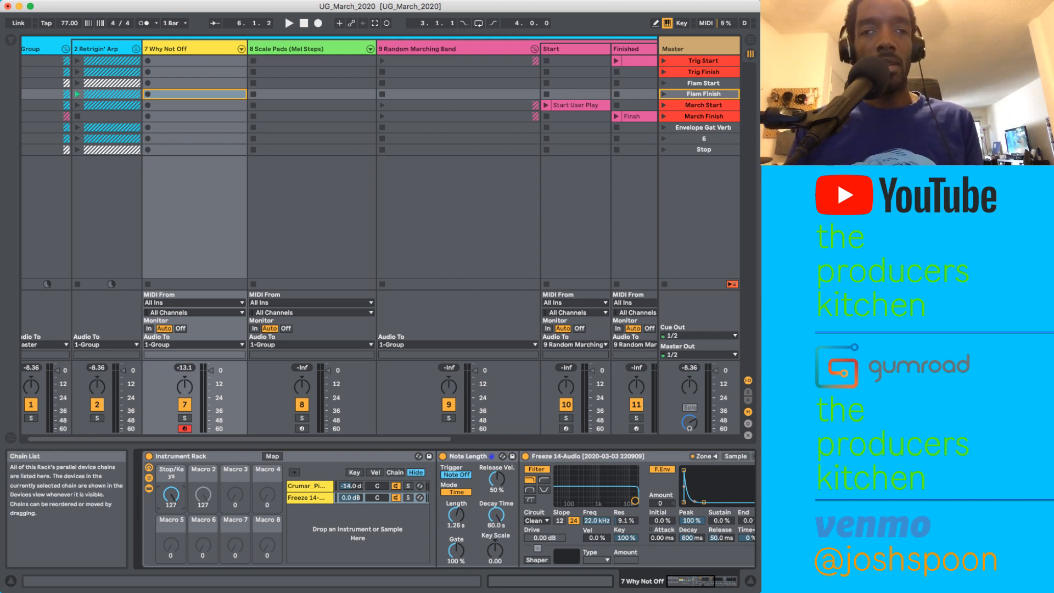
{"action": "left_click", "coordinate": [310, 486]}
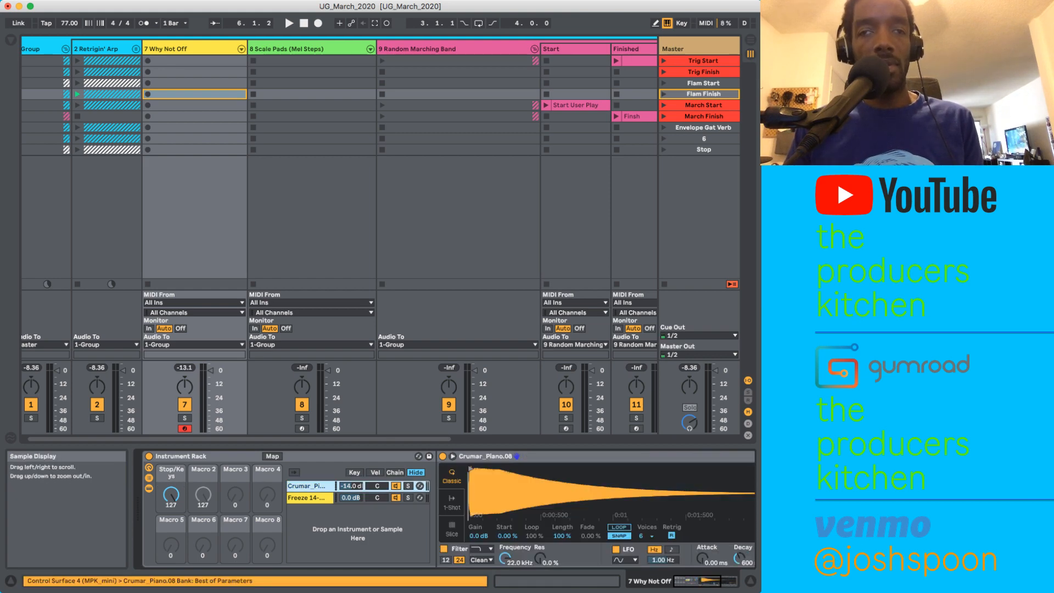
{"action": "left_click", "coordinate": [310, 497]}
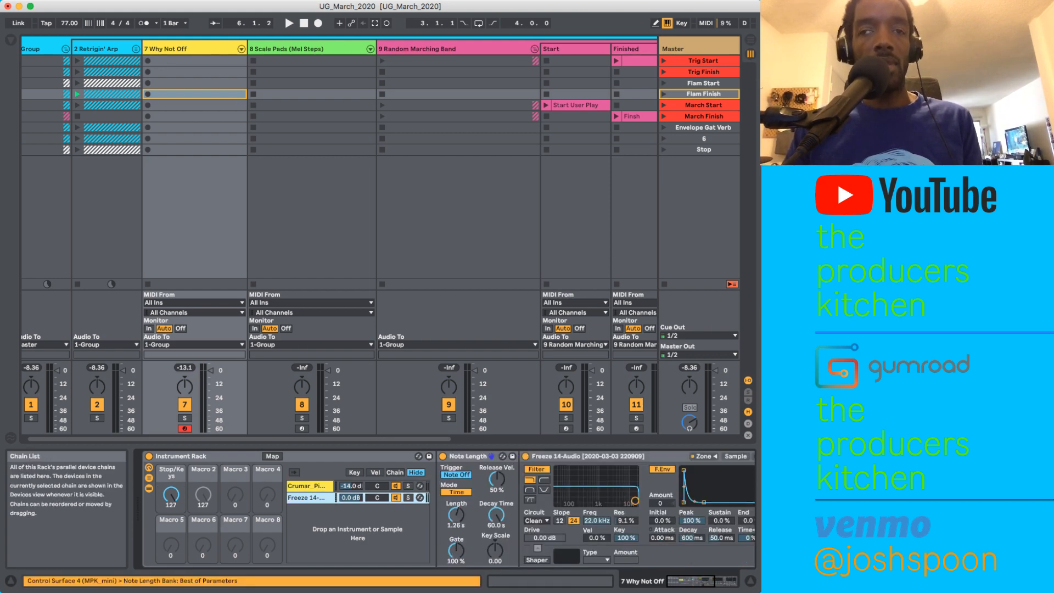
{"action": "scroll", "coordinate": [384, 488], "scroll_direction": "right", "scroll_amount": 5}
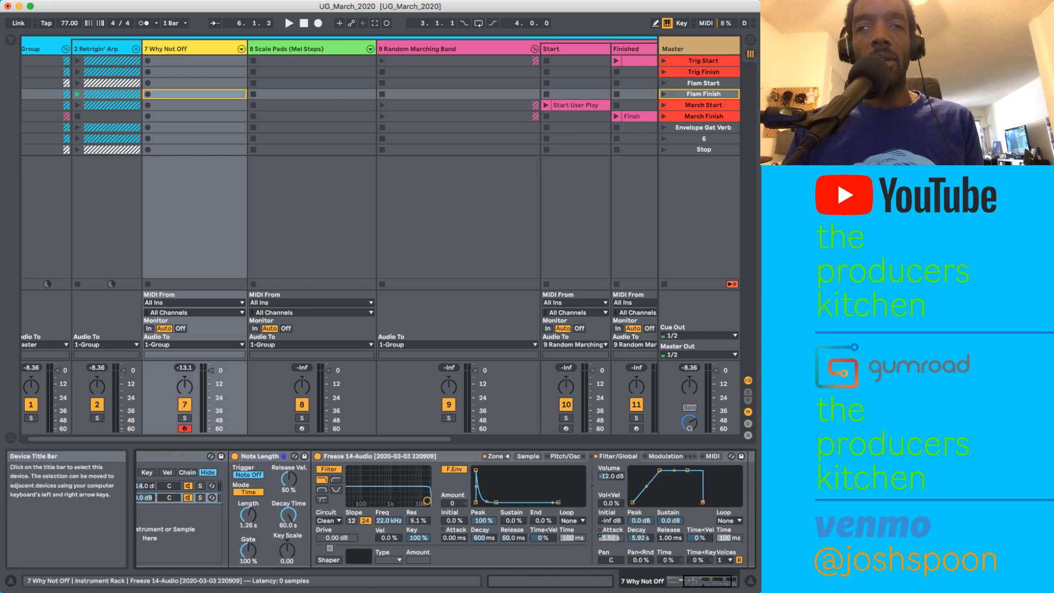
Step: Inspect the Freeze 14-Audio sampler's layers, their sample select zones and the Reverse setting of Crumar_Piano.08
{"action": "left_click", "coordinate": [496, 456]}
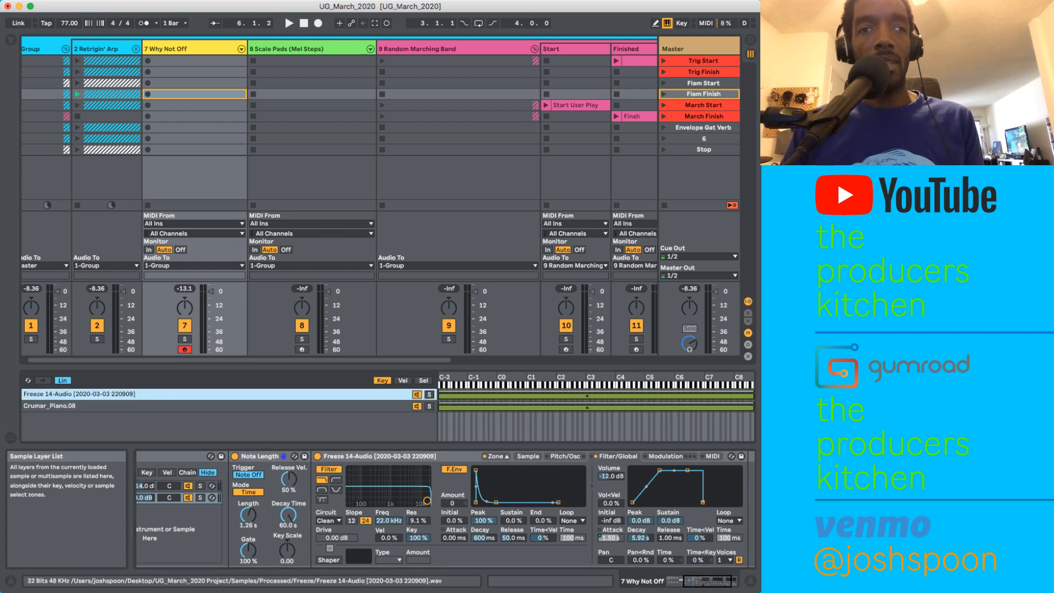
{"action": "left_click", "coordinate": [219, 406]}
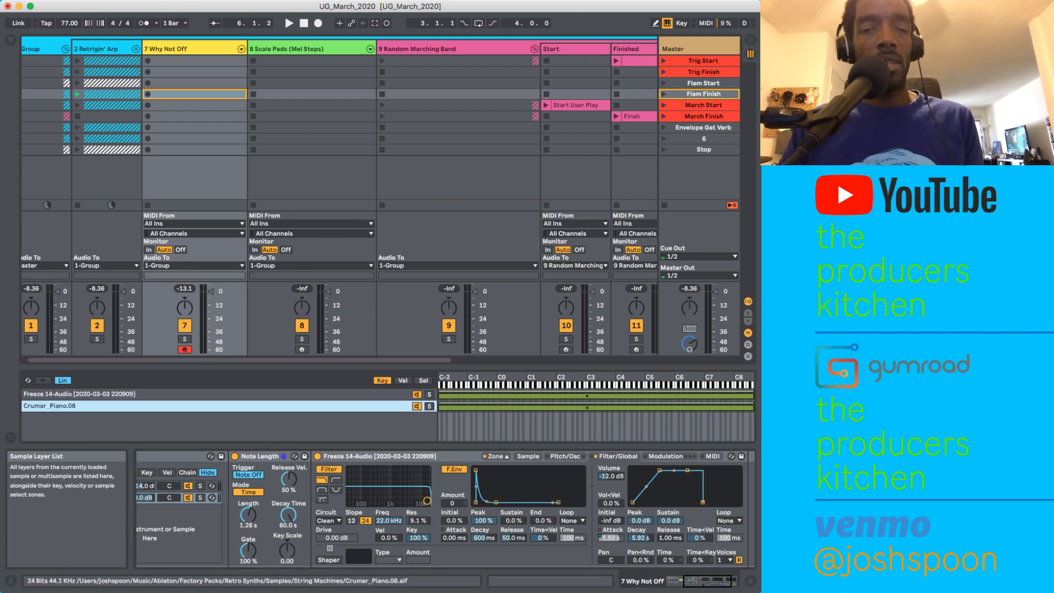
{"action": "left_click", "coordinate": [423, 380]}
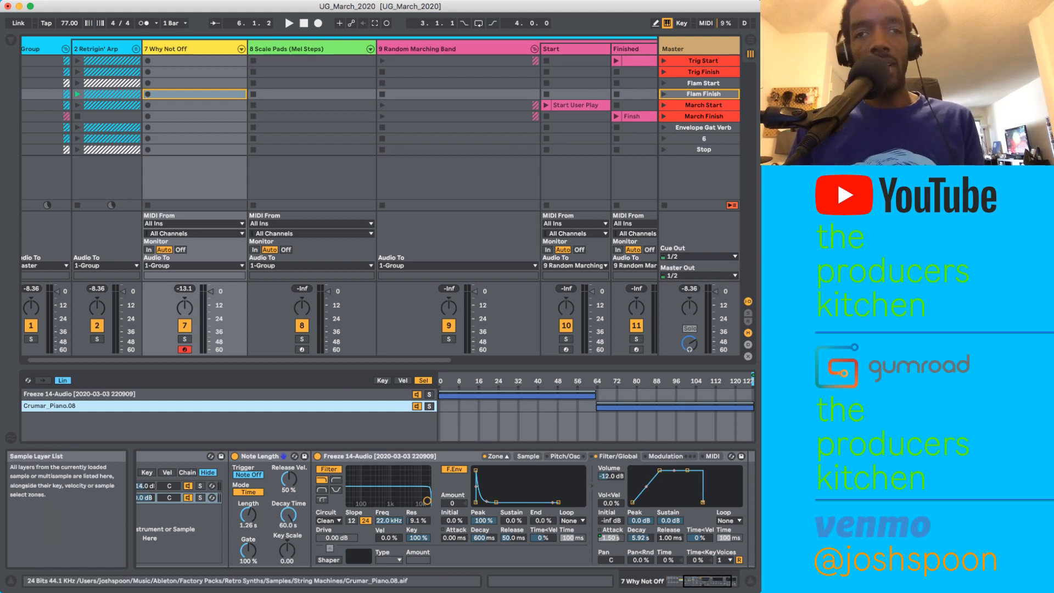
{"action": "left_click", "coordinate": [528, 456]}
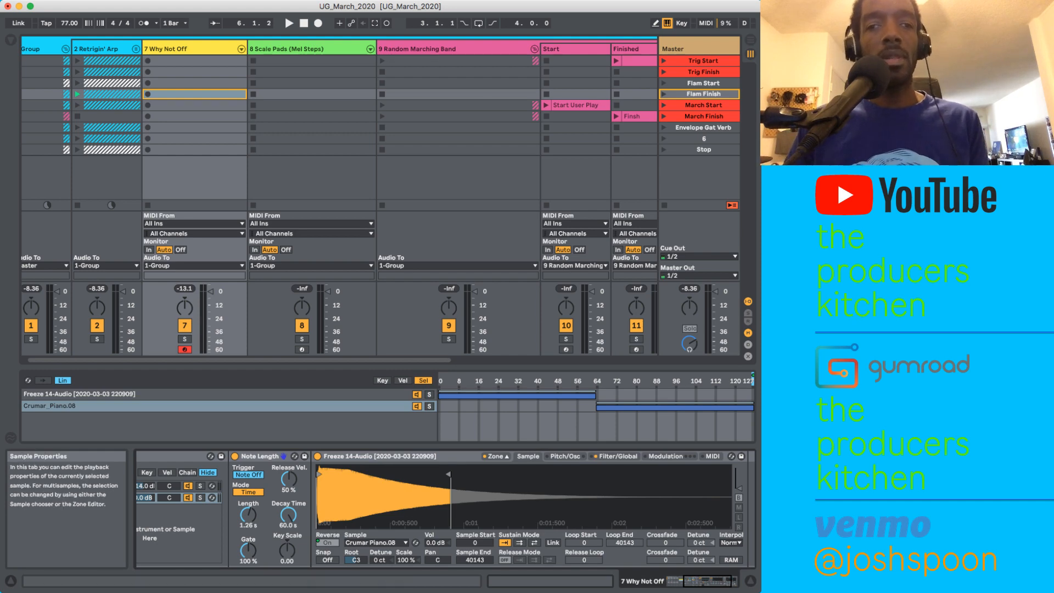
{"action": "left_click", "coordinate": [327, 542]}
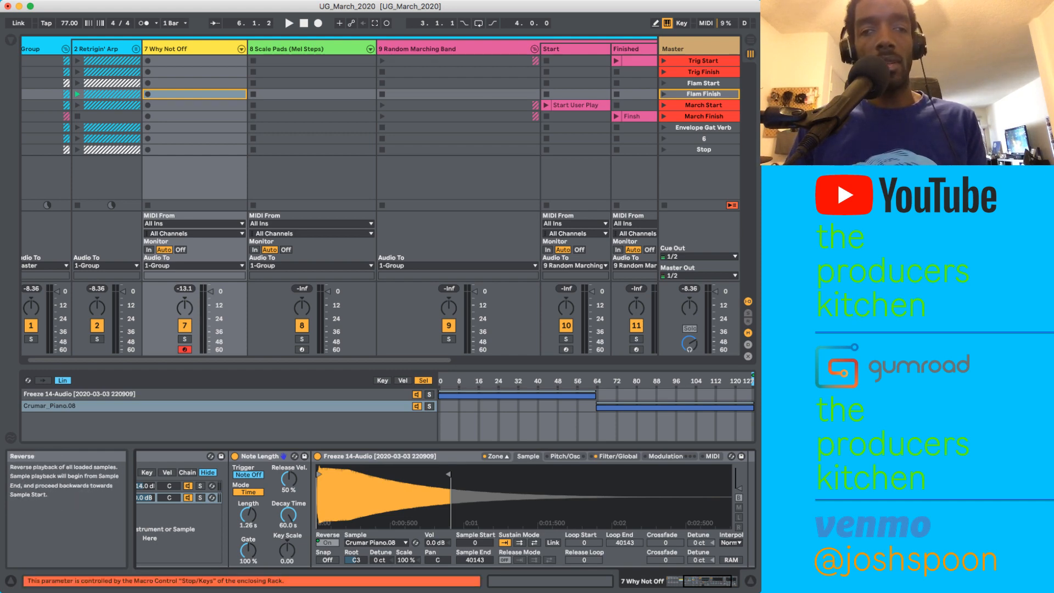
{"action": "scroll", "coordinate": [274, 510], "scroll_direction": "left", "scroll_amount": 5}
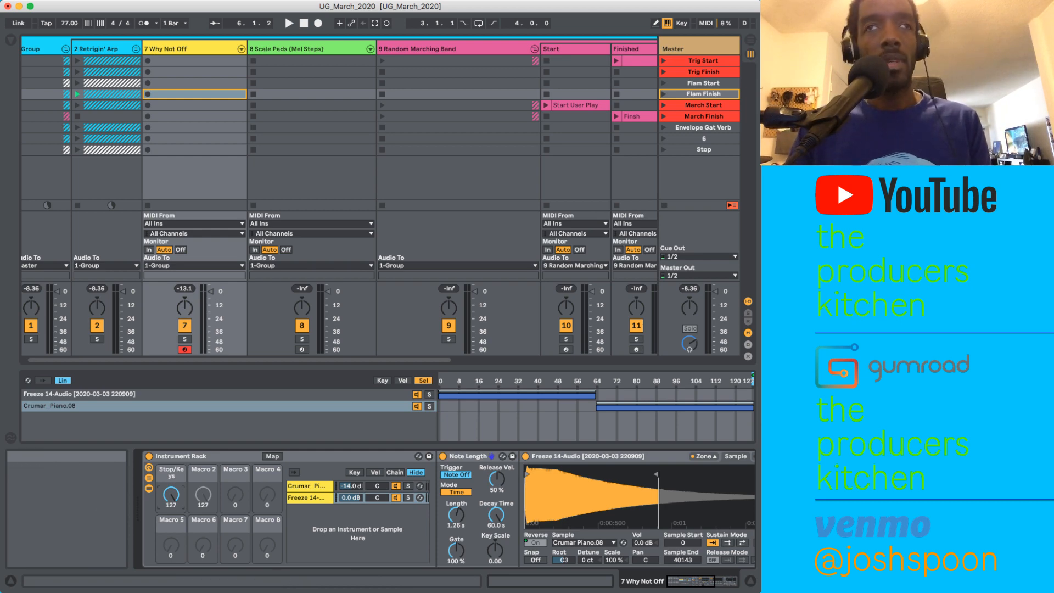
Step: Arm the 8 Scale Pads (Mel Steps) track with its devices shown and collapse the Melodic Steps device
{"action": "key", "text": "Right"}
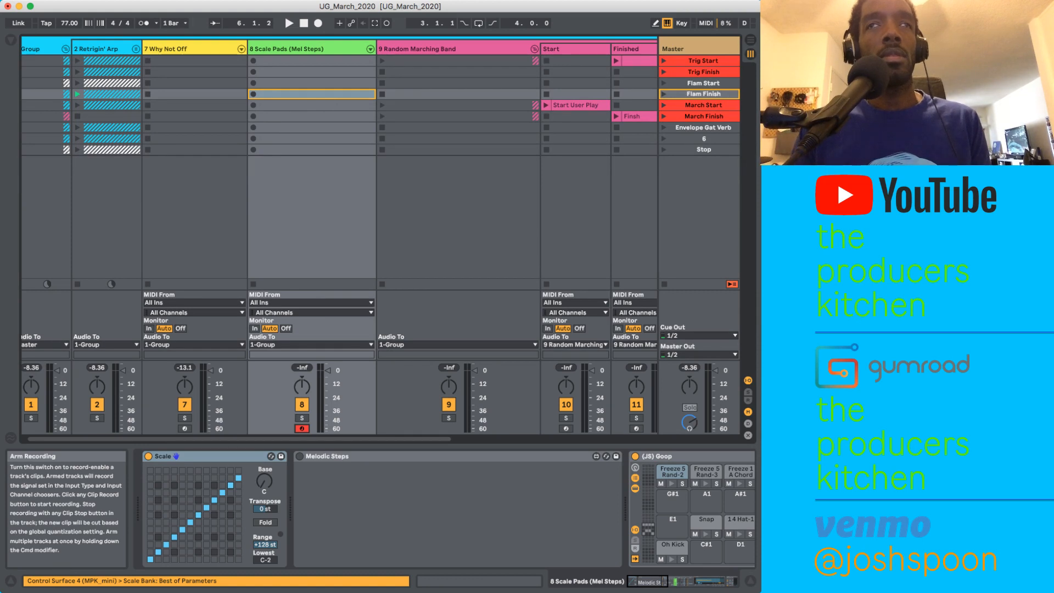
{"action": "left_click", "coordinate": [308, 48]}
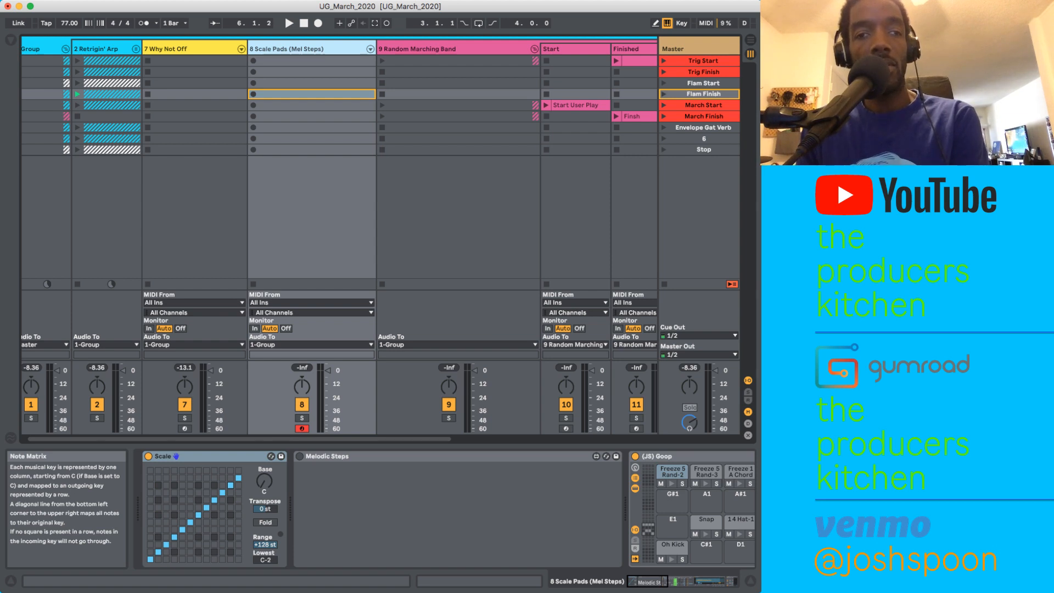
{"action": "left_click", "coordinate": [149, 551]}
{"action": "left_click", "coordinate": [150, 558]}
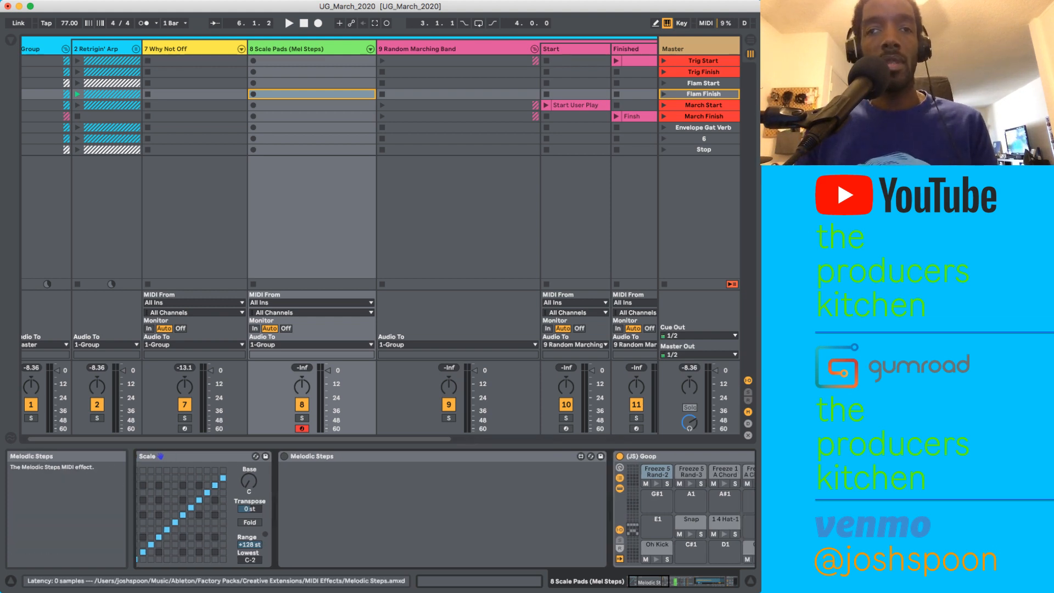
{"action": "double_click", "coordinate": [329, 456]}
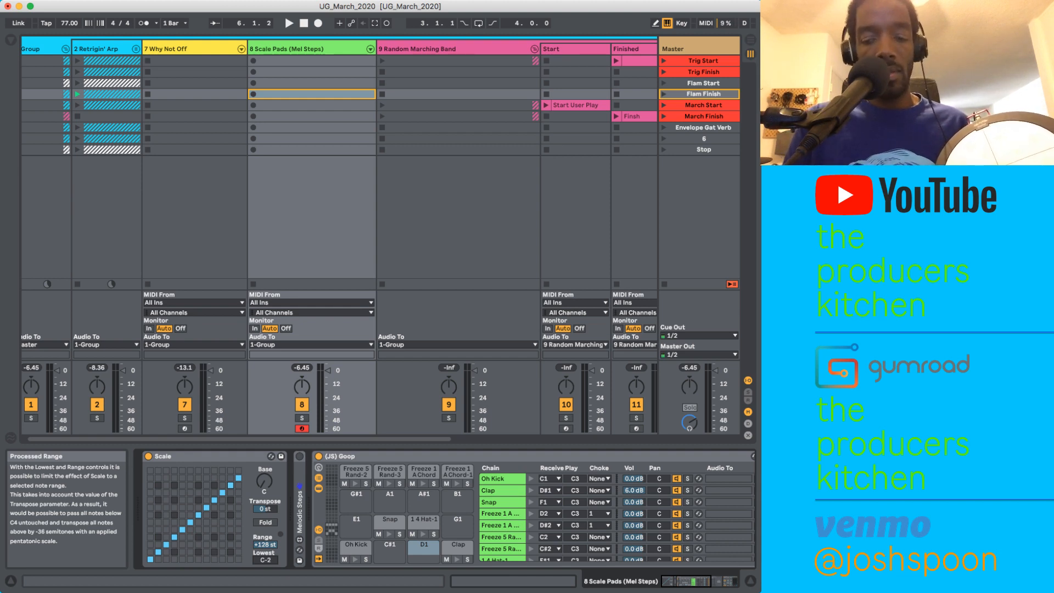
Step: Try C1, A1 and C2 as the Scale device's Lowest note
{"action": "type", "text": "36"}
{"action": "key", "text": "Return"}
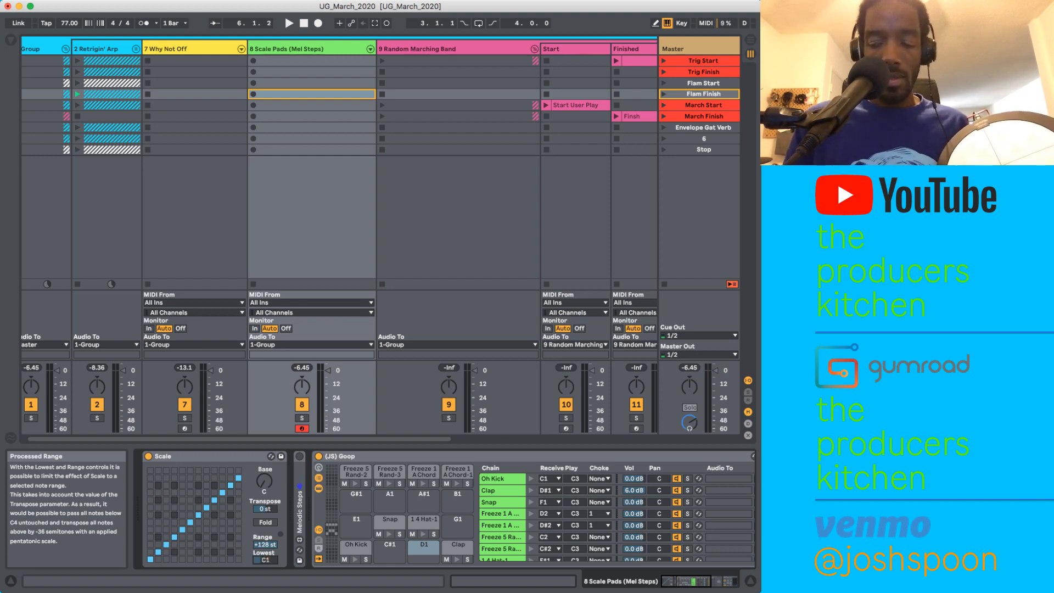
{"action": "type", "text": "45"}
{"action": "key", "text": "Return"}
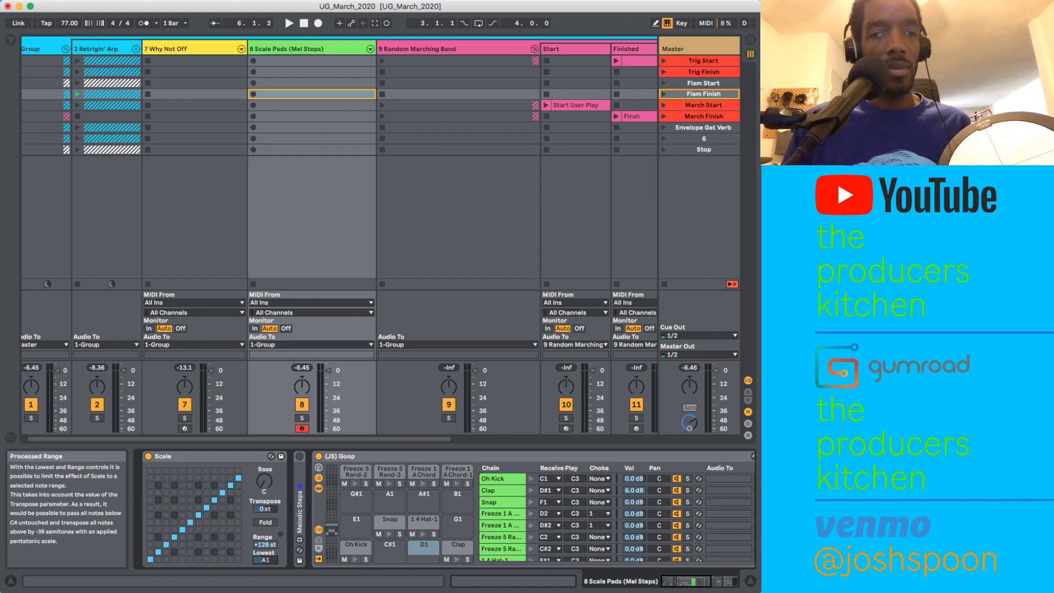
{"action": "type", "text": "47"}
{"action": "key", "text": "Return"}
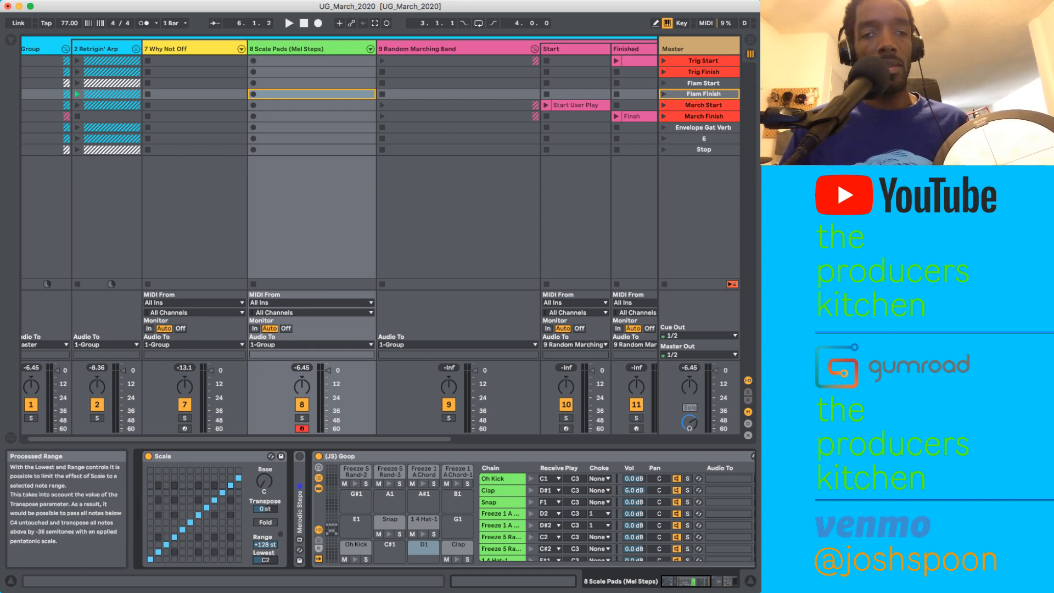
Step: Limit the Scale device's Range to +11 st and remap incoming D to D# in its note matrix
{"action": "type", "text": "1"}
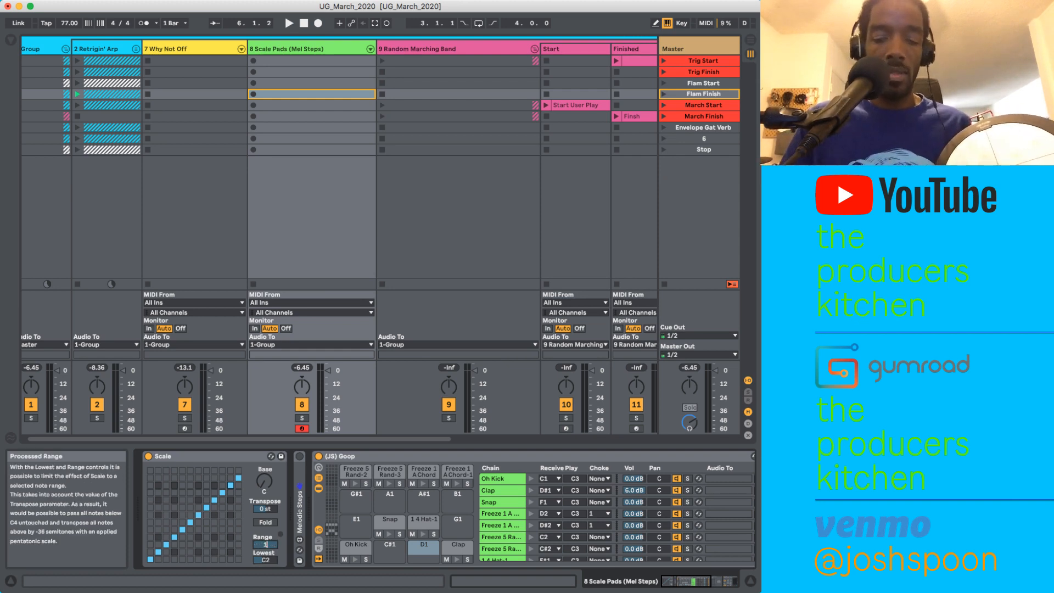
{"action": "type", "text": "211"}
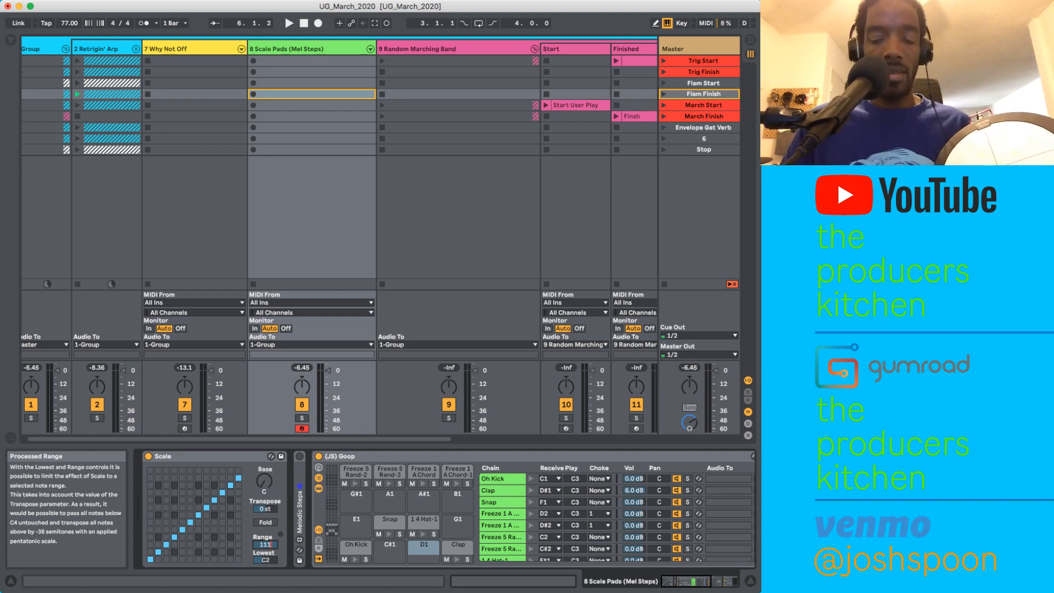
{"action": "key", "text": "Return"}
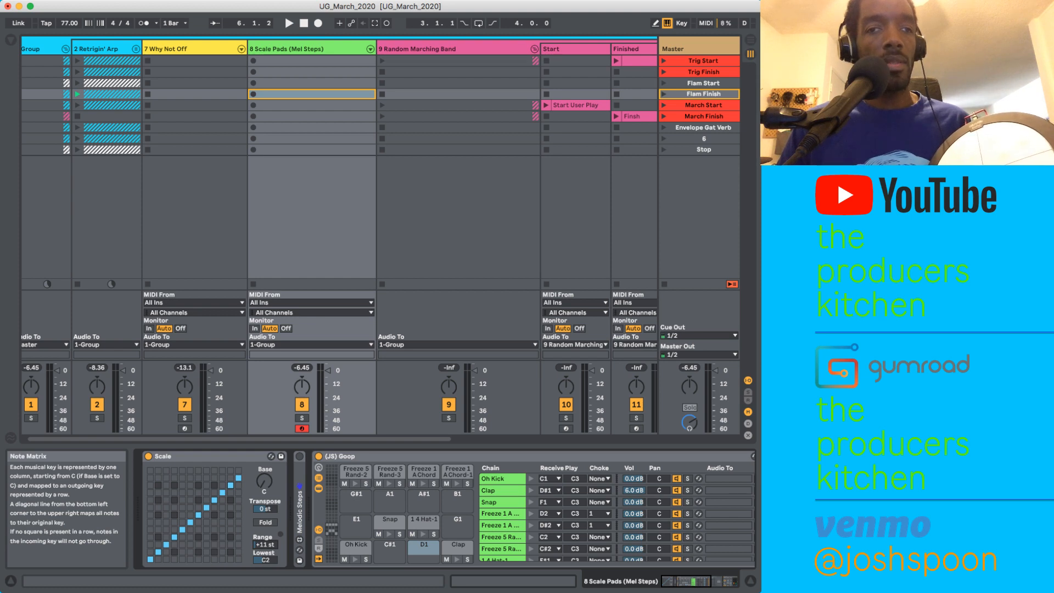
{"action": "left_click", "coordinate": [166, 537]}
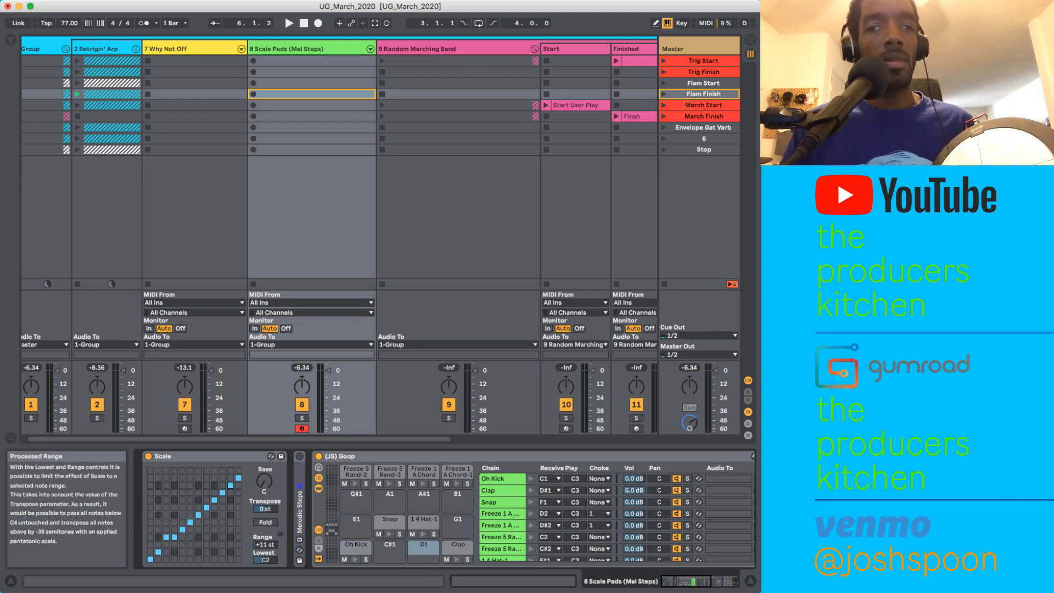
Step: Set the Scale device's Lowest note to C1
{"action": "left_click", "coordinate": [265, 559]}
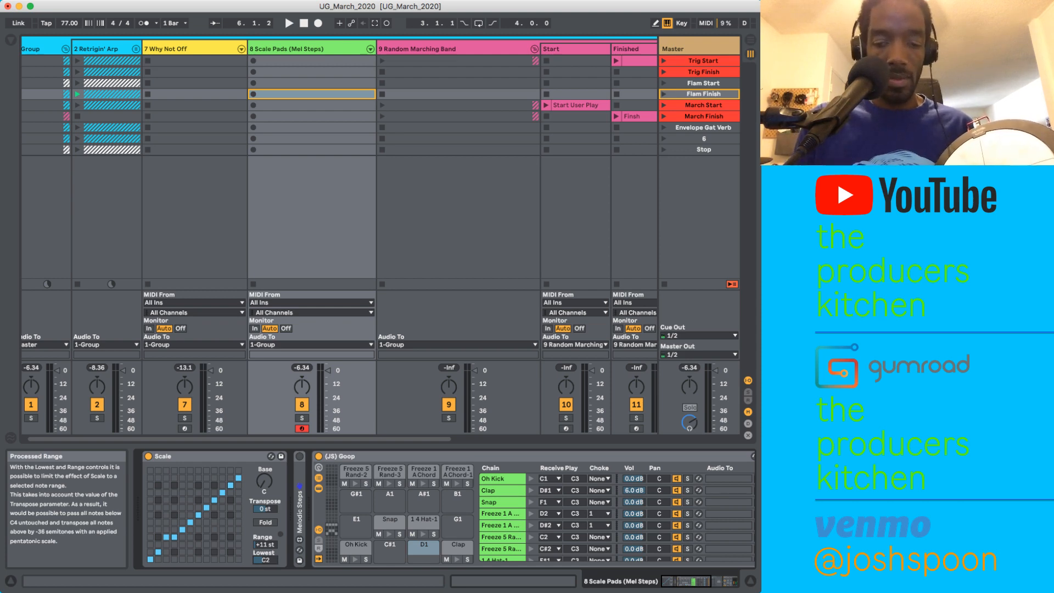
{"action": "type", "text": "3"}
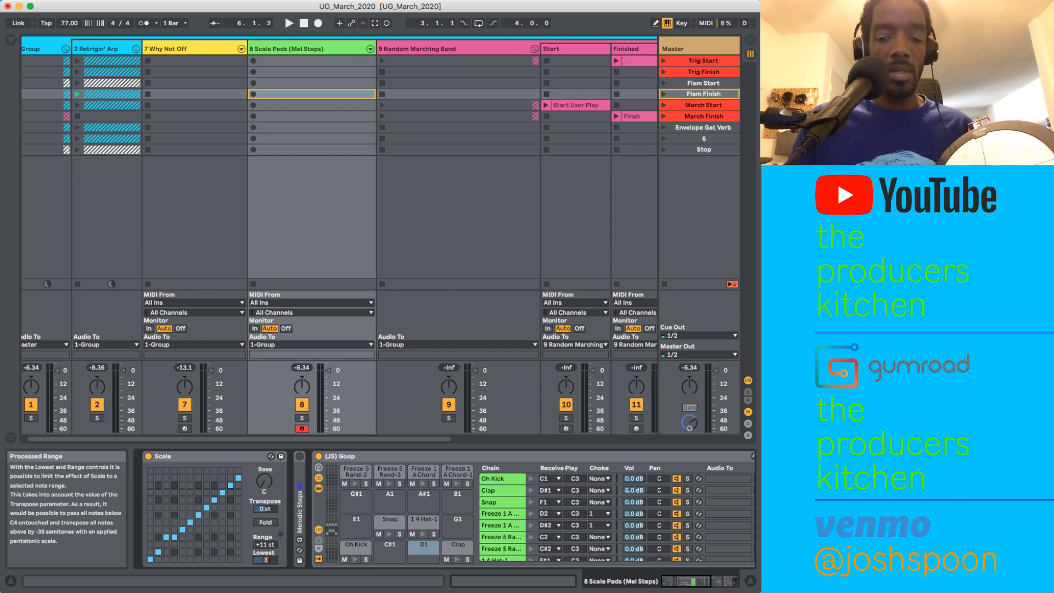
{"action": "type", "text": "6"}
{"action": "key", "text": "Return"}
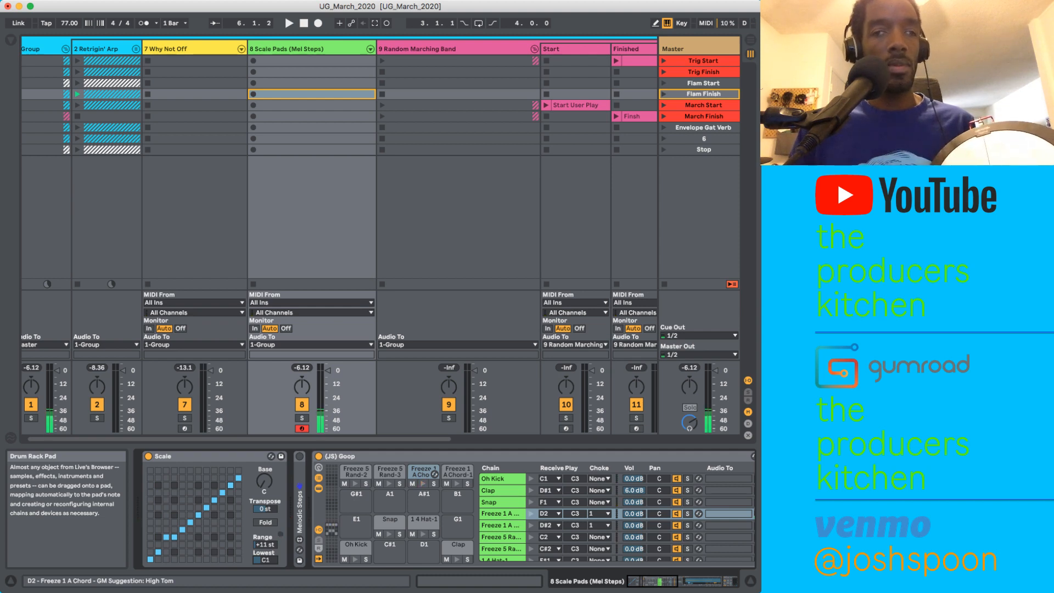
Step: Duplicate the Scale device and map D back to D in the copy's note matrix
{"action": "left_click", "coordinate": [175, 456]}
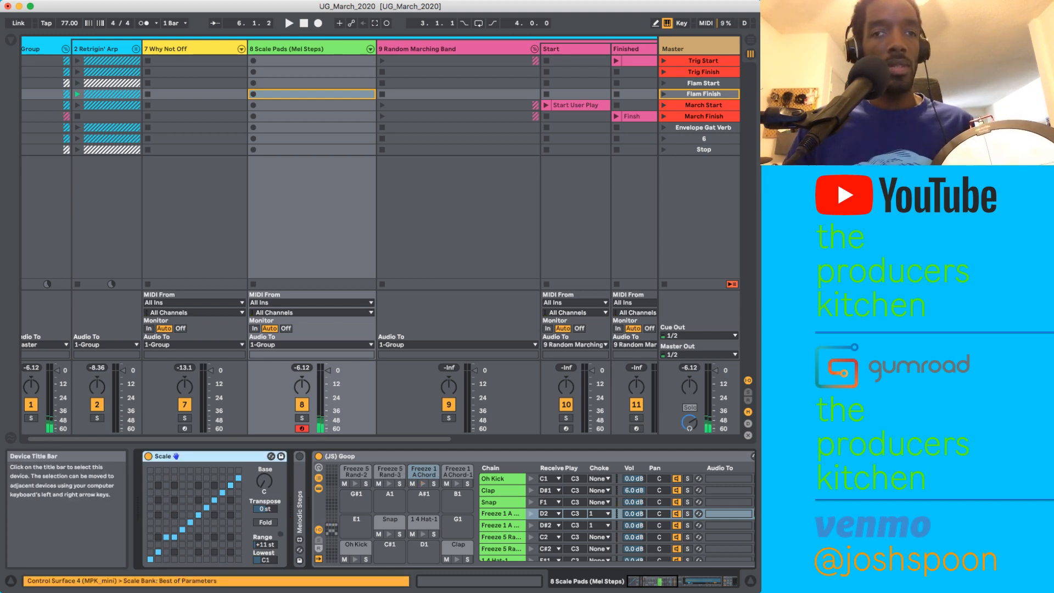
{"action": "key", "text": "super+d"}
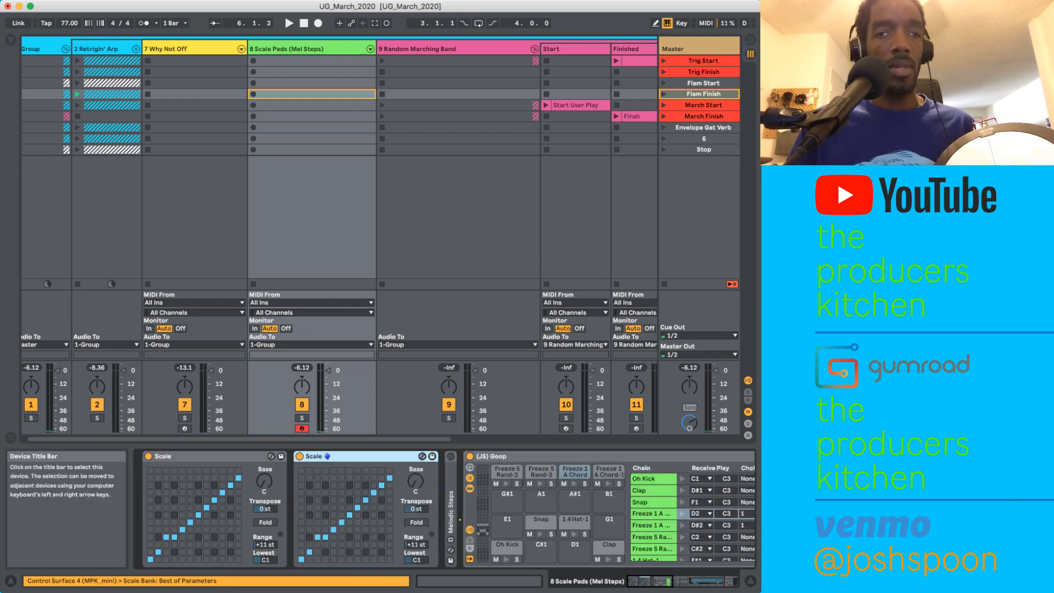
{"action": "left_click", "coordinate": [317, 544]}
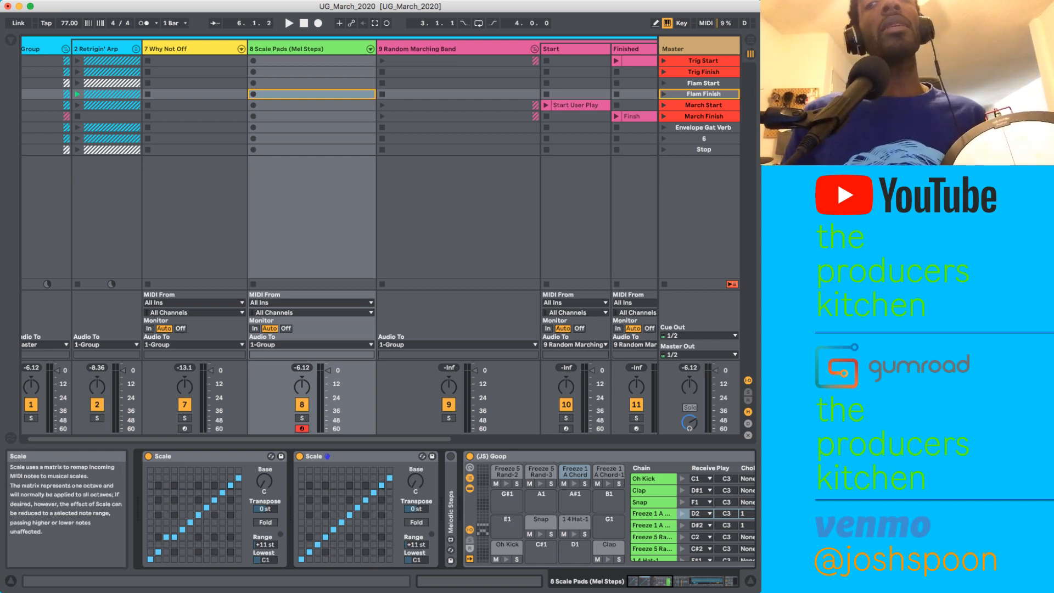
Step: Set the second Scale device's Lowest note to C2 and Transpose to -12 st, remapping incoming D to F in its note matrix
{"action": "left_click_drag", "start_coordinate": [416, 559], "coordinate": [415, 541]}
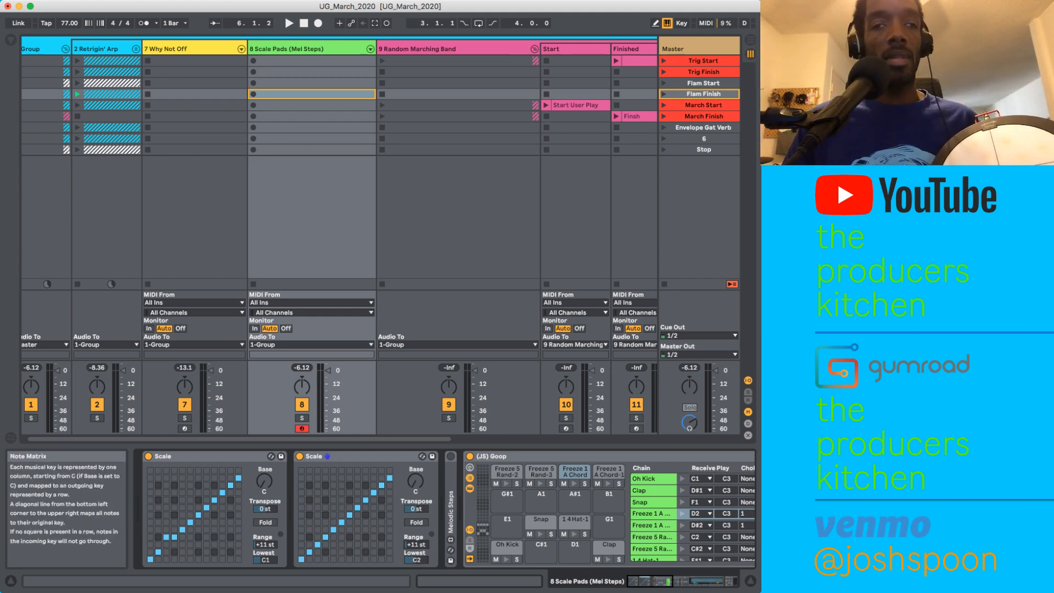
{"action": "left_click", "coordinate": [318, 537]}
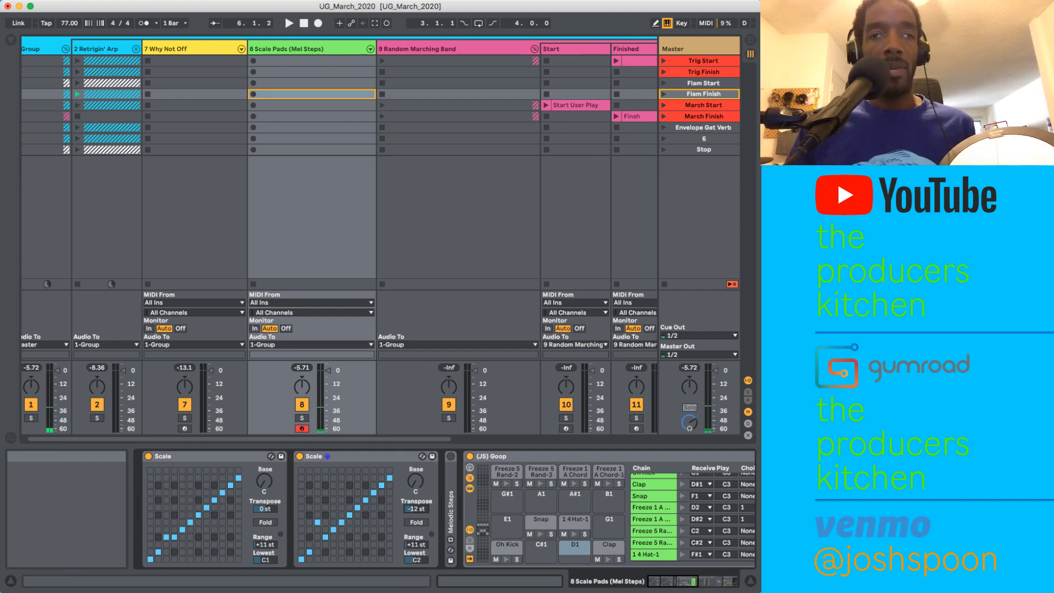
Step: Group both Scale devices into a MIDI Effect Rack and name it BopPad Settings
{"action": "left_click", "coordinate": [208, 456]}
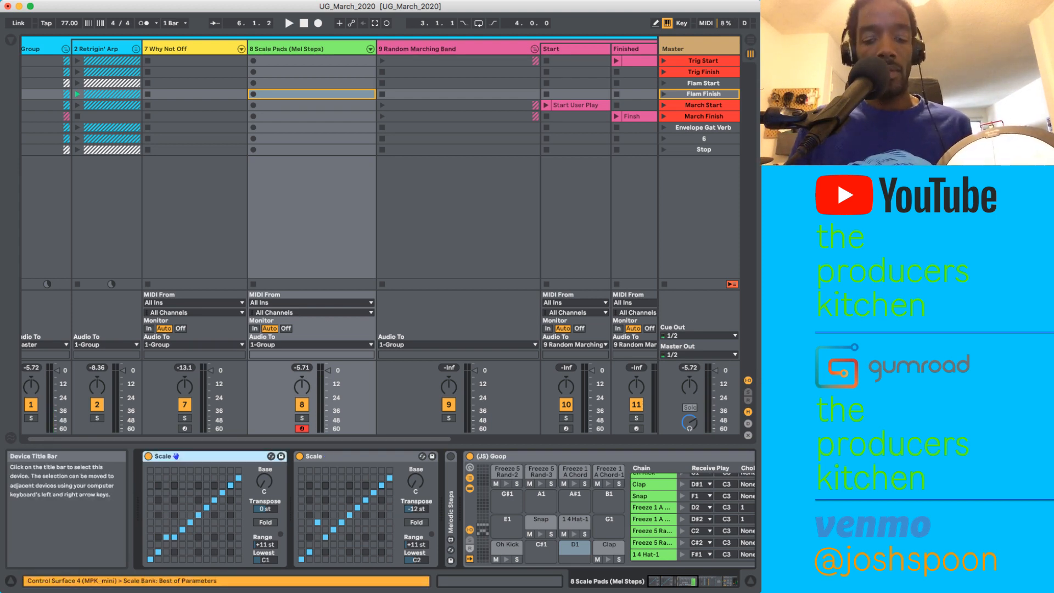
{"action": "key", "text": "Right"}
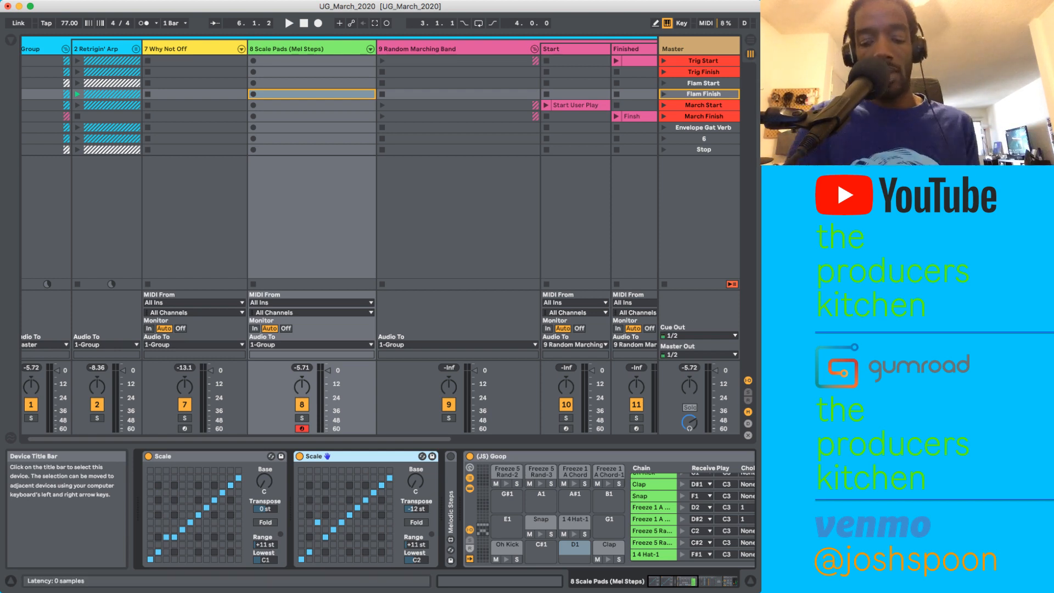
{"action": "key", "text": "Left"}
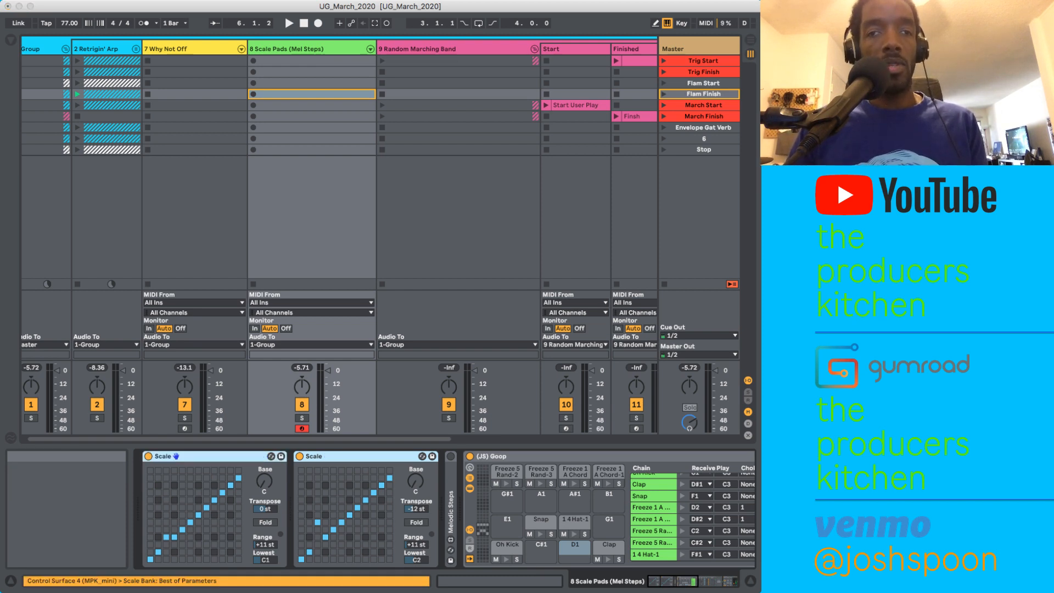
{"action": "key", "text": "shift+Right"}
{"action": "key", "text": "super+g"}
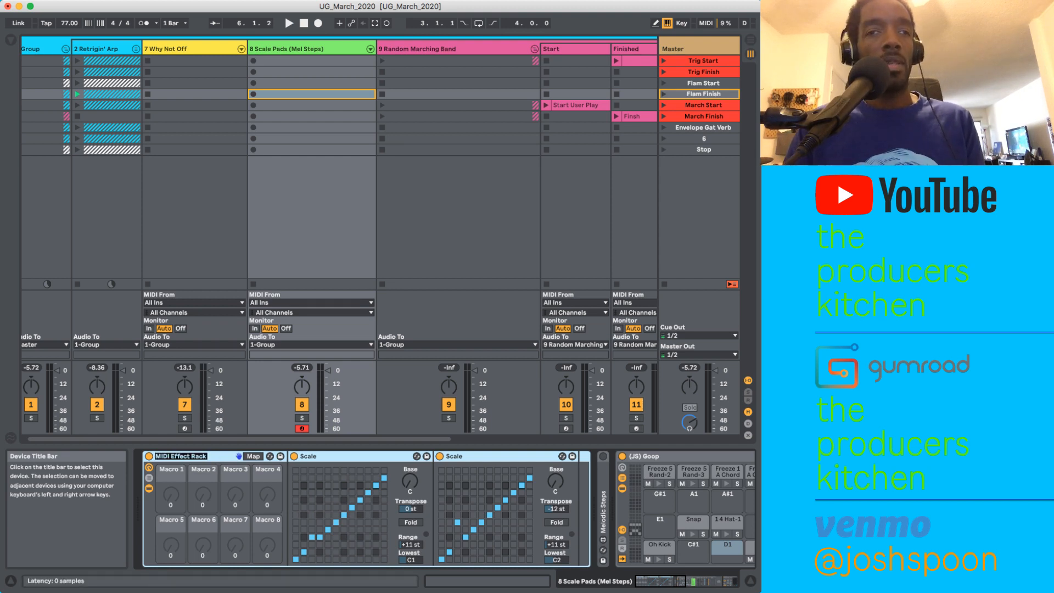
{"action": "key", "text": "BackSpace"}
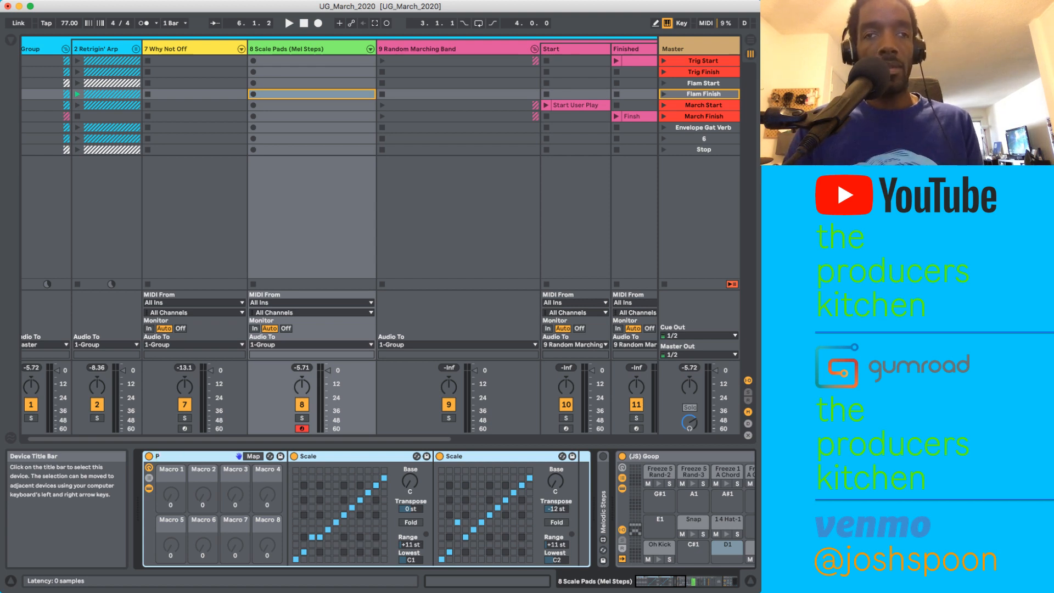
{"action": "type", "text": "B"}
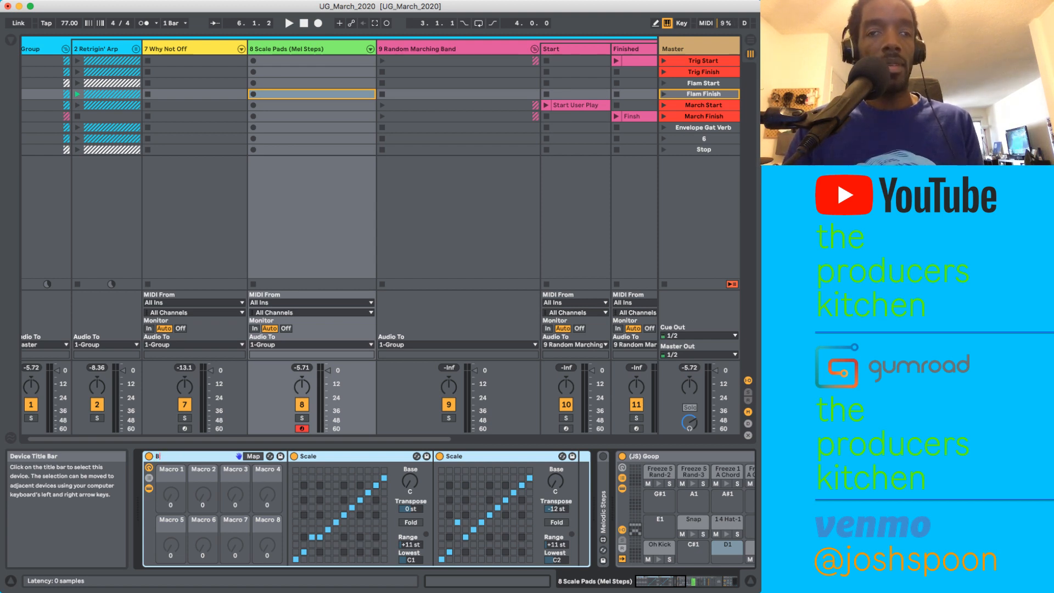
{"action": "type", "text": "opPad Settings"}
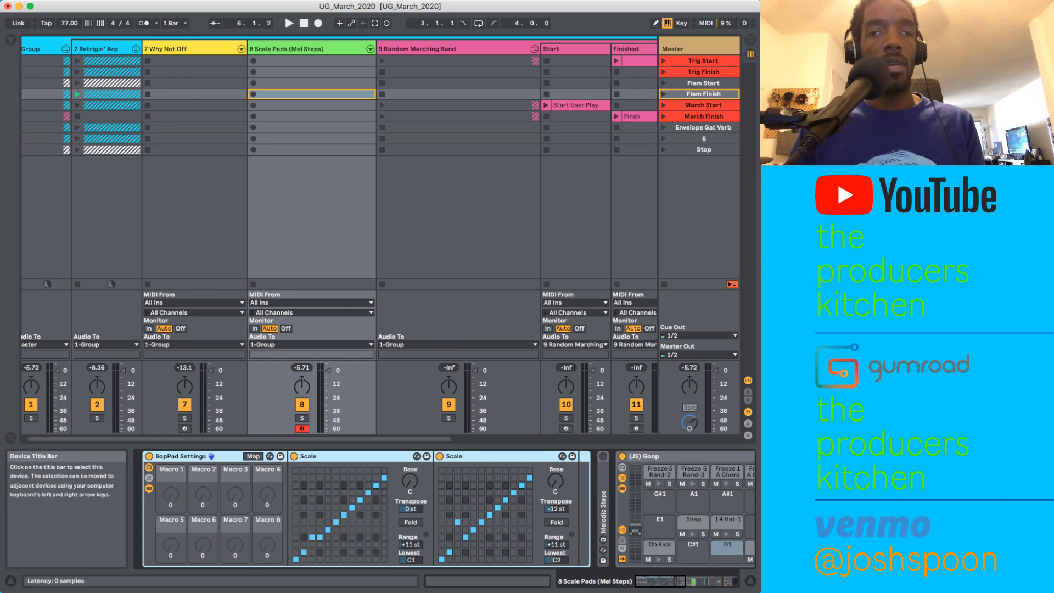
Step: Save the BopPad Settings rack as a preset in the User Library and hide the browser
{"action": "left_click", "coordinate": [280, 456]}
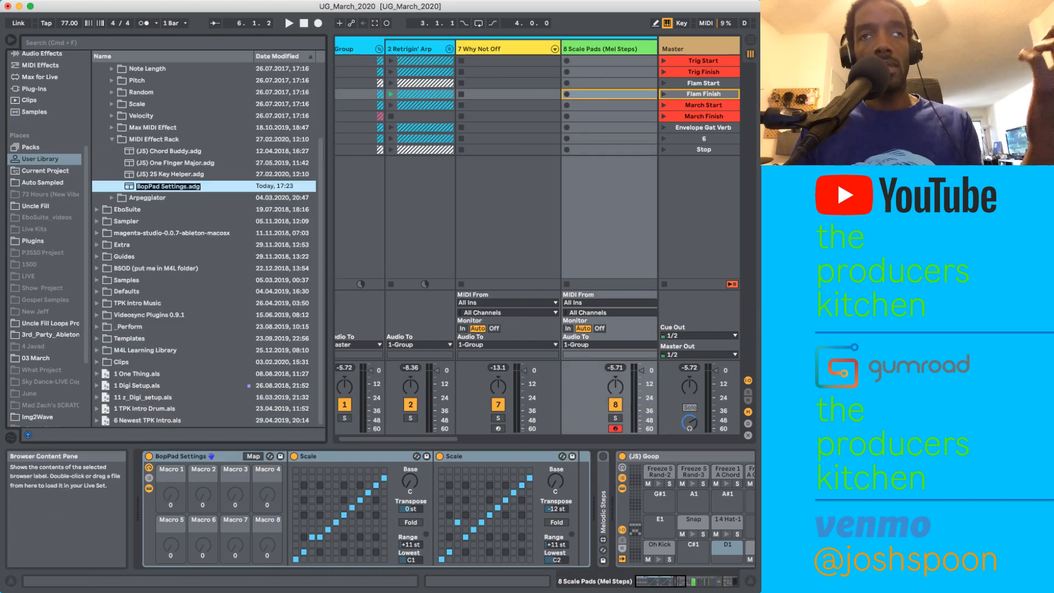
{"action": "key", "text": "Return"}
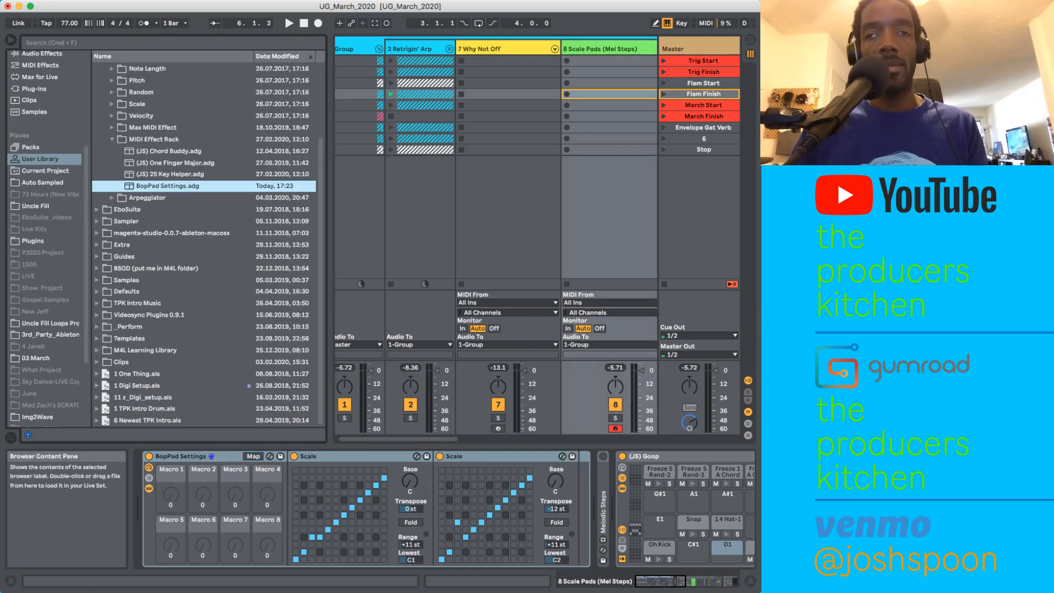
{"action": "key", "text": "super+alt+b"}
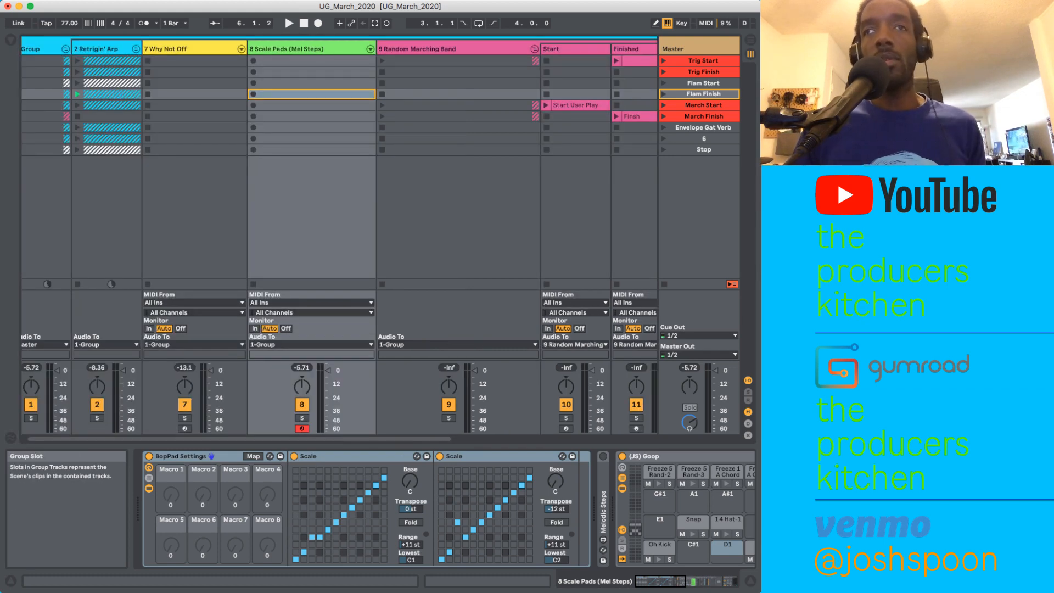
Step: Collapse the BopPad Settings rack, and expand and activate the Melodic Steps device after it
{"action": "scroll", "coordinate": [387, 242], "scroll_direction": "left", "scroll_amount": 1}
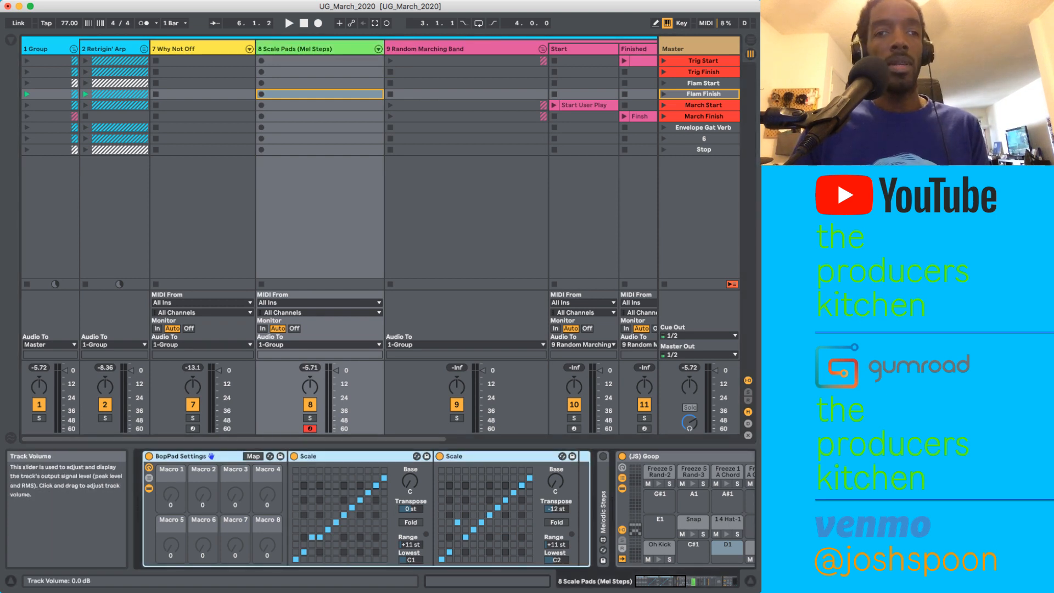
{"action": "left_click", "coordinate": [187, 456]}
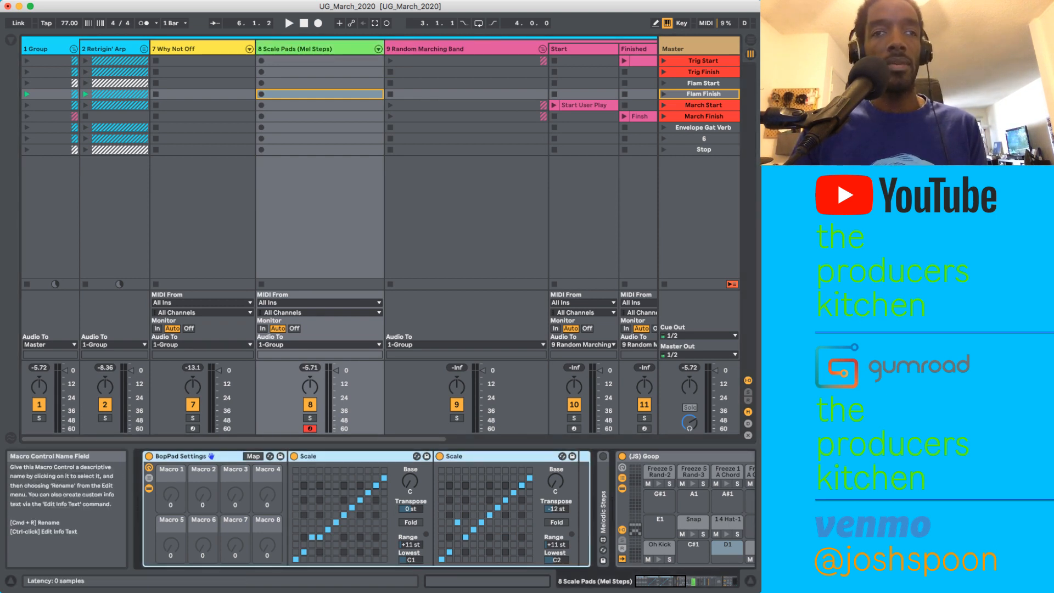
{"action": "left_click", "coordinate": [168, 486]}
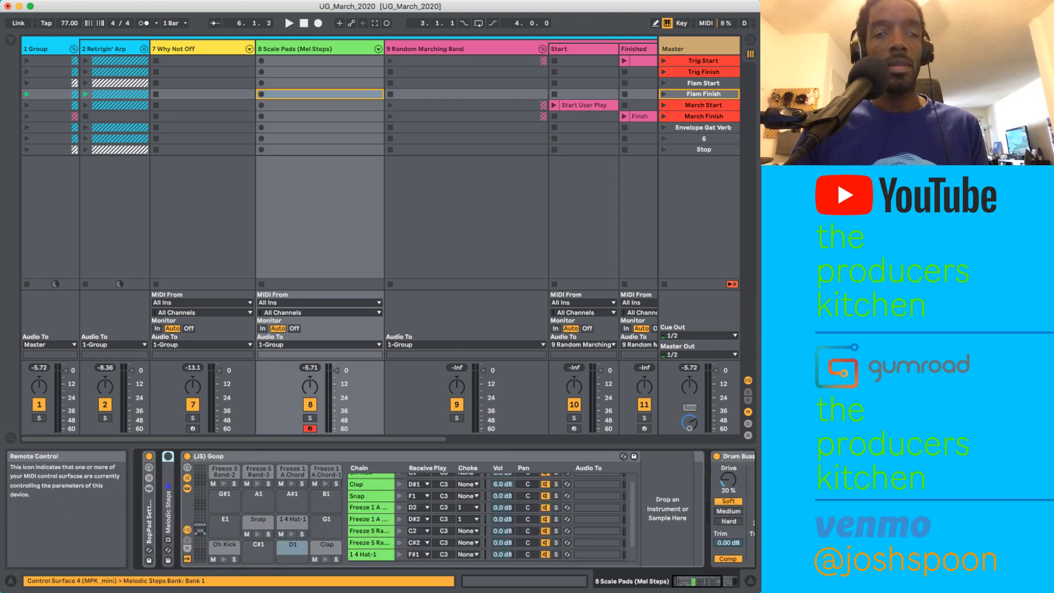
{"action": "left_click", "coordinate": [168, 486]}
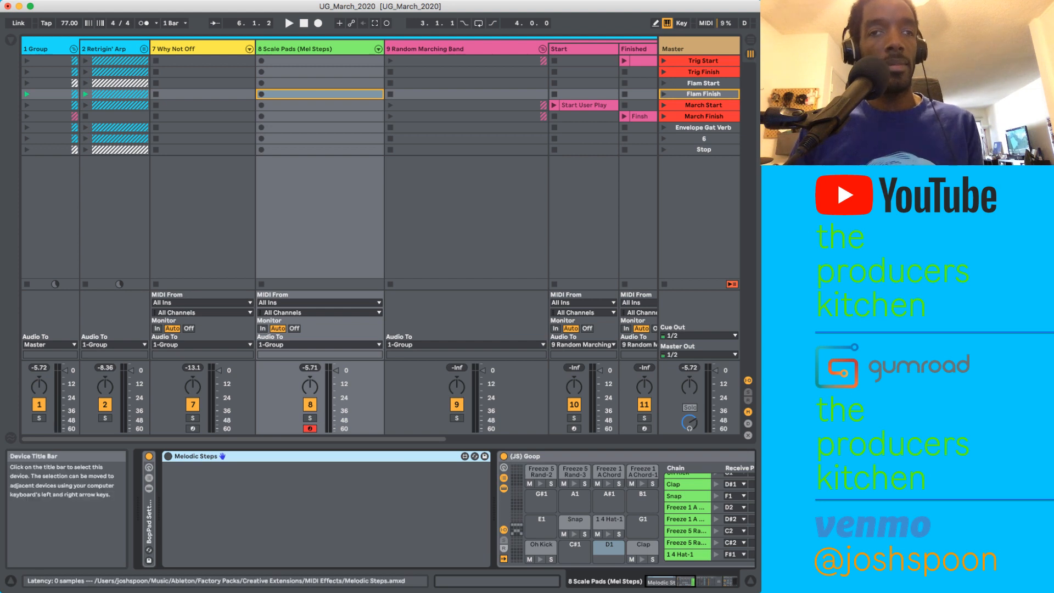
{"action": "left_click", "coordinate": [168, 456]}
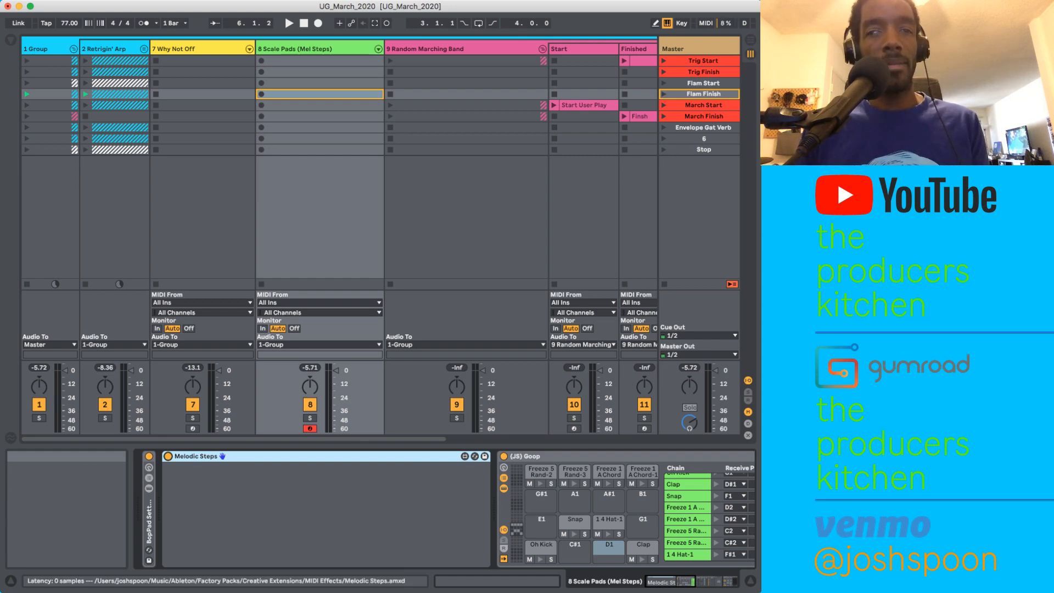
Step: Locate the Melodic Steps device within the Creative Extensions pack using hot-swap, and leave hot-swap mode
{"action": "key", "text": "q"}
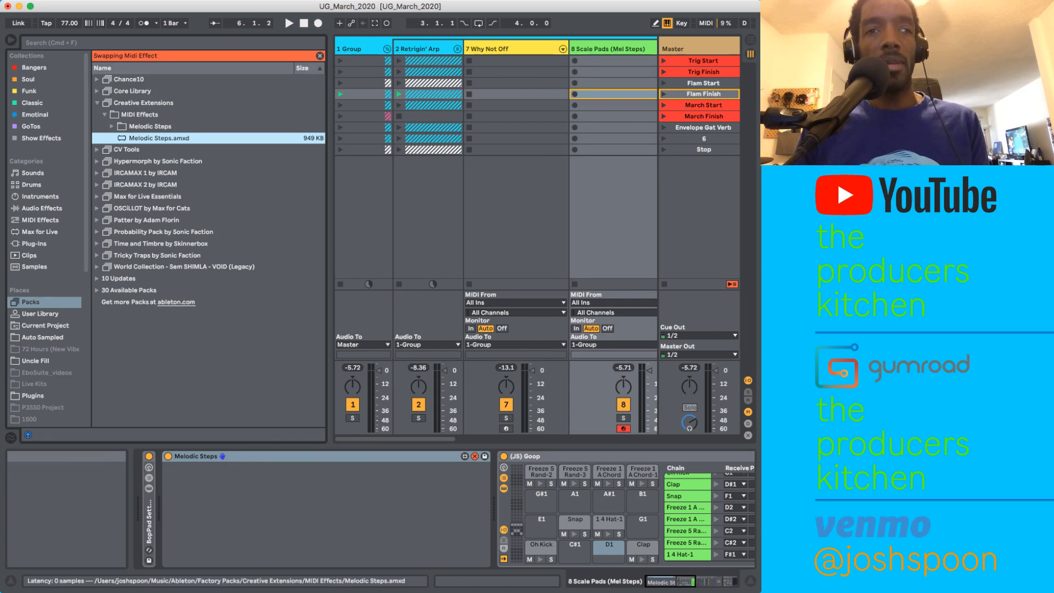
{"action": "key", "text": "q"}
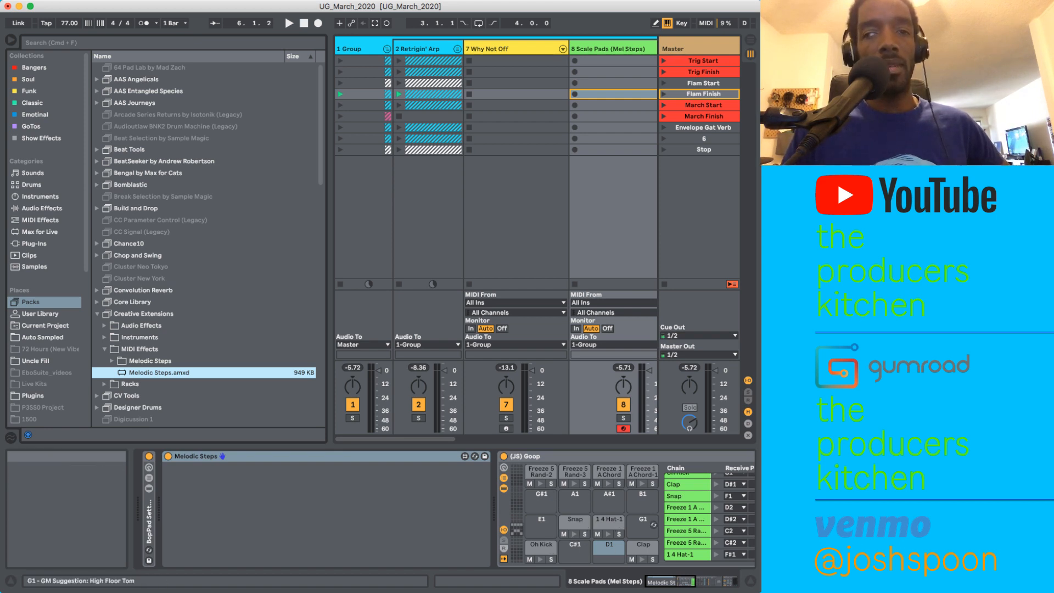
Step: Select the Snap chain in the (JS) Goop drum rack and return to the Melodic Steps device
{"action": "scroll", "coordinate": [609, 519], "scroll_direction": "right", "scroll_amount": 10}
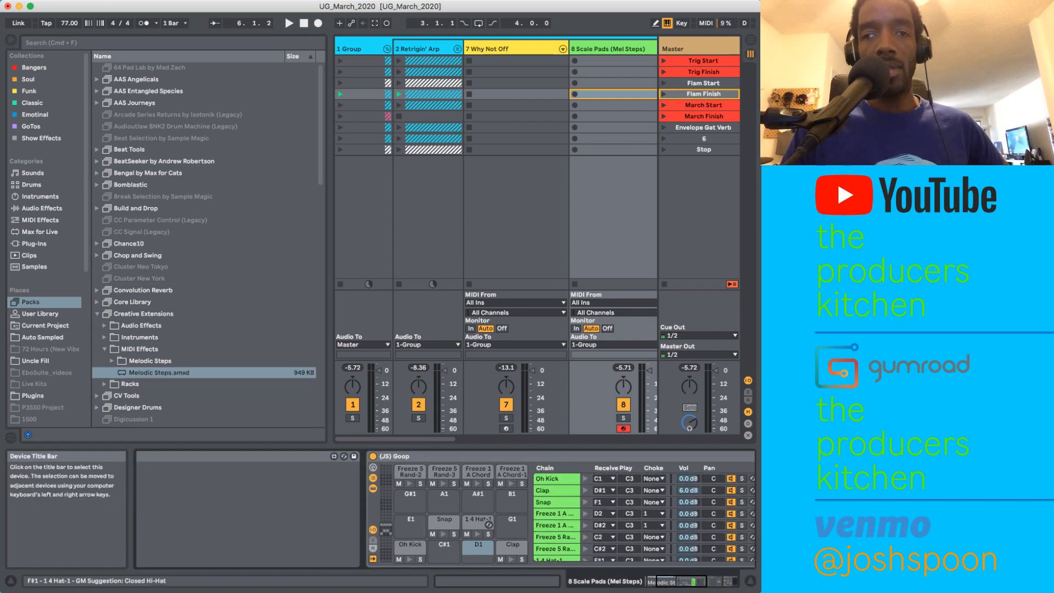
{"action": "scroll", "coordinate": [444, 510], "scroll_direction": "left", "scroll_amount": 10}
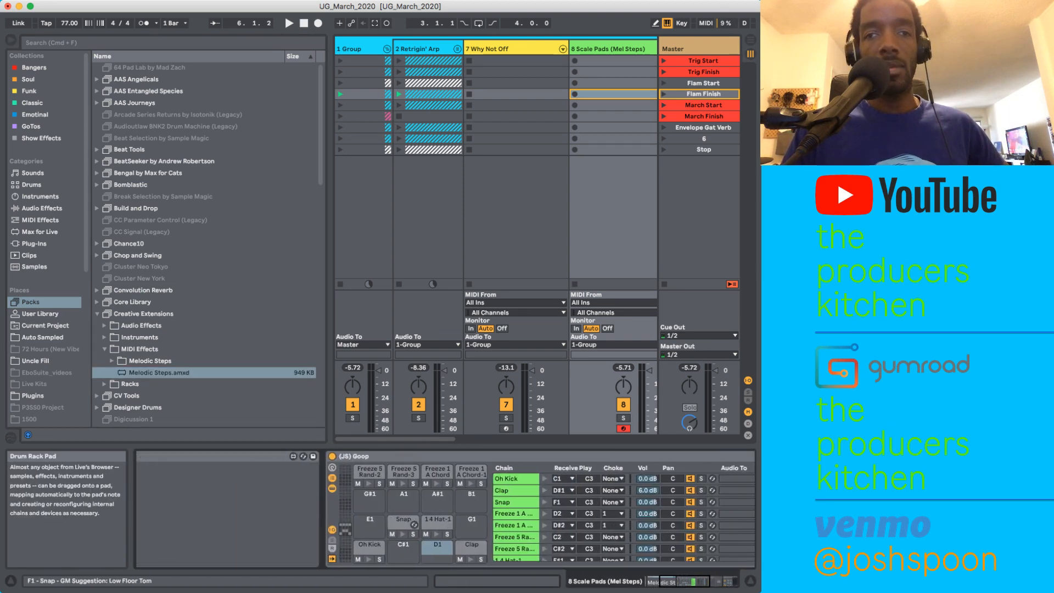
{"action": "scroll", "coordinate": [417, 516], "scroll_direction": "right", "scroll_amount": 10}
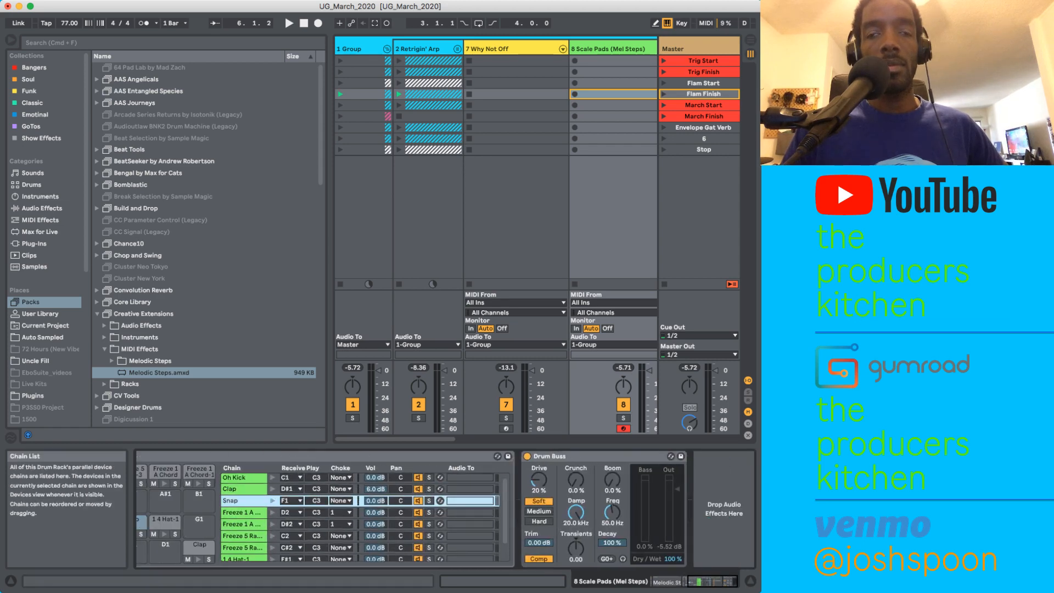
{"action": "left_click", "coordinate": [242, 500]}
{"action": "scroll", "coordinate": [428, 516], "scroll_direction": "left", "scroll_amount": 10}
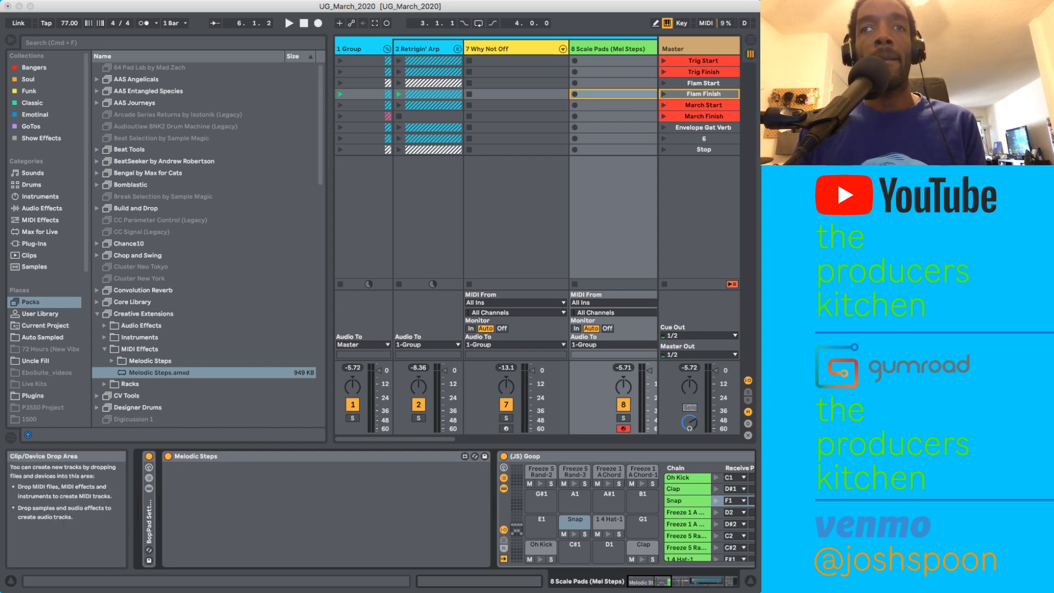
Step: Start playback and briefly solo the Scale Pads (Mel Steps) track to hear the melodic step pattern
{"action": "key", "text": "space"}
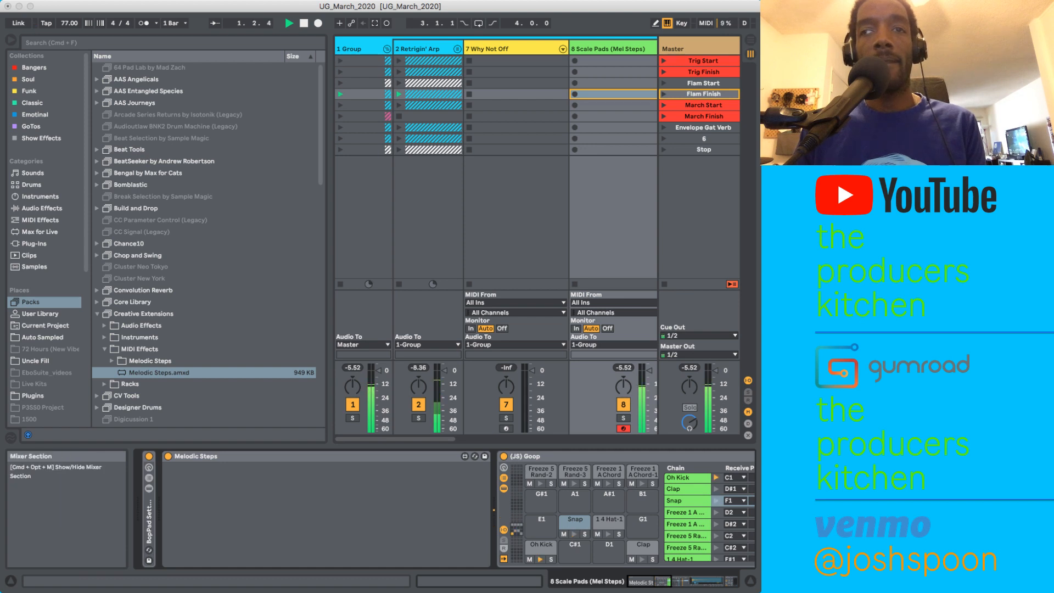
{"action": "left_click", "coordinate": [623, 417]}
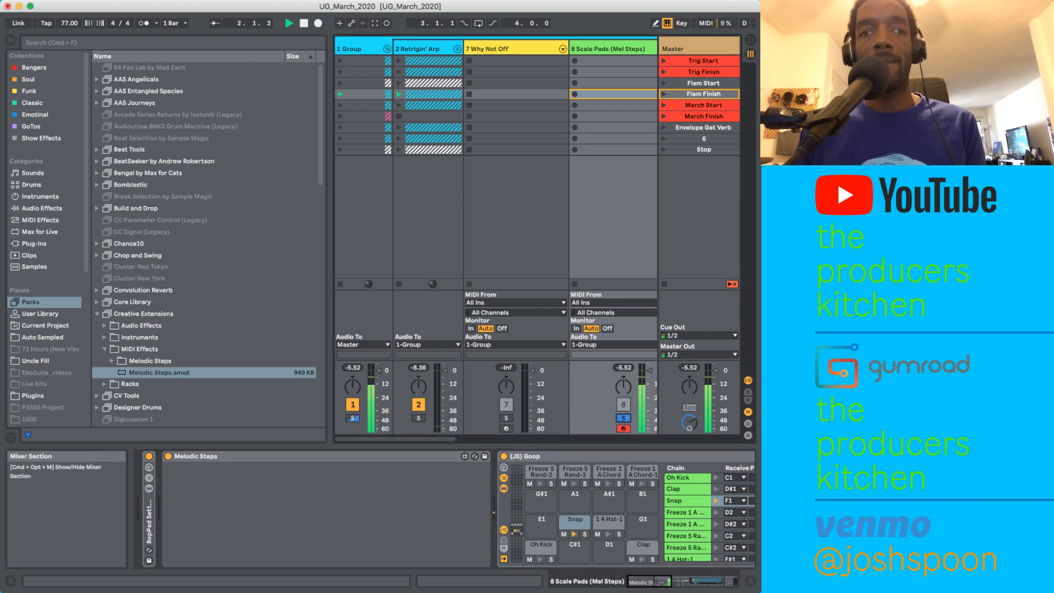
{"action": "scroll", "coordinate": [571, 403], "scroll_direction": "right", "scroll_amount": 3}
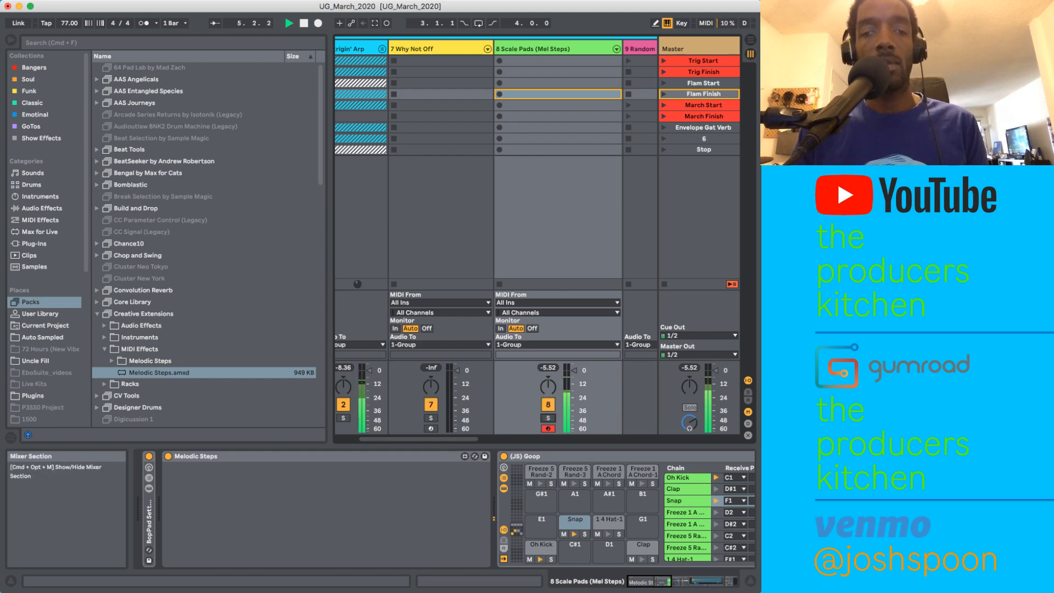
Step: Hide the browser, unfold the Retrigin' Arp group and stop its playing clips
{"action": "key", "text": "super+alt+b"}
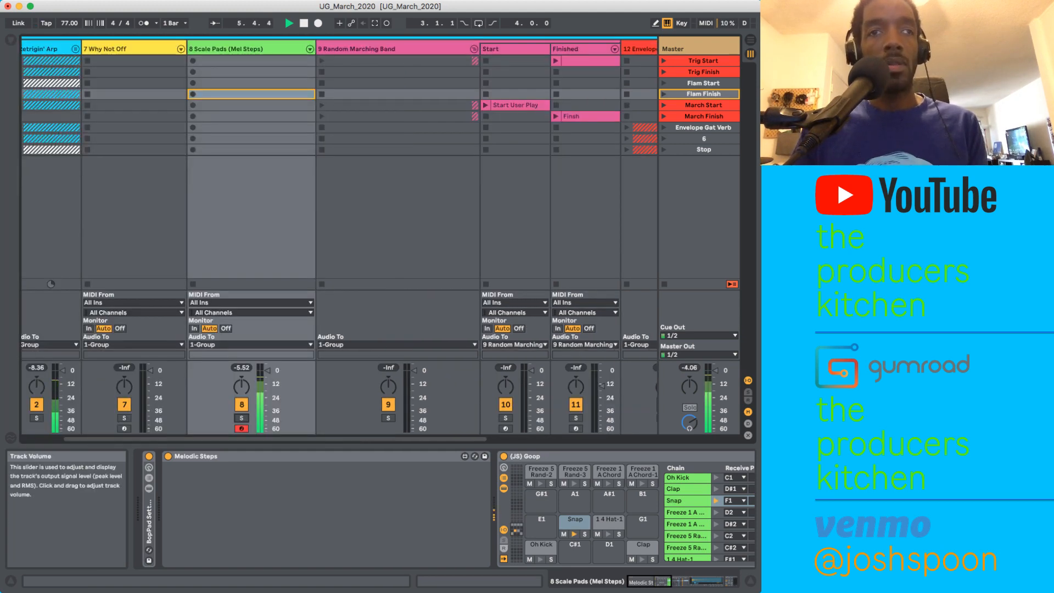
{"action": "scroll", "coordinate": [220, 219], "scroll_direction": "left", "scroll_amount": 3}
{"action": "left_click", "coordinate": [144, 49]}
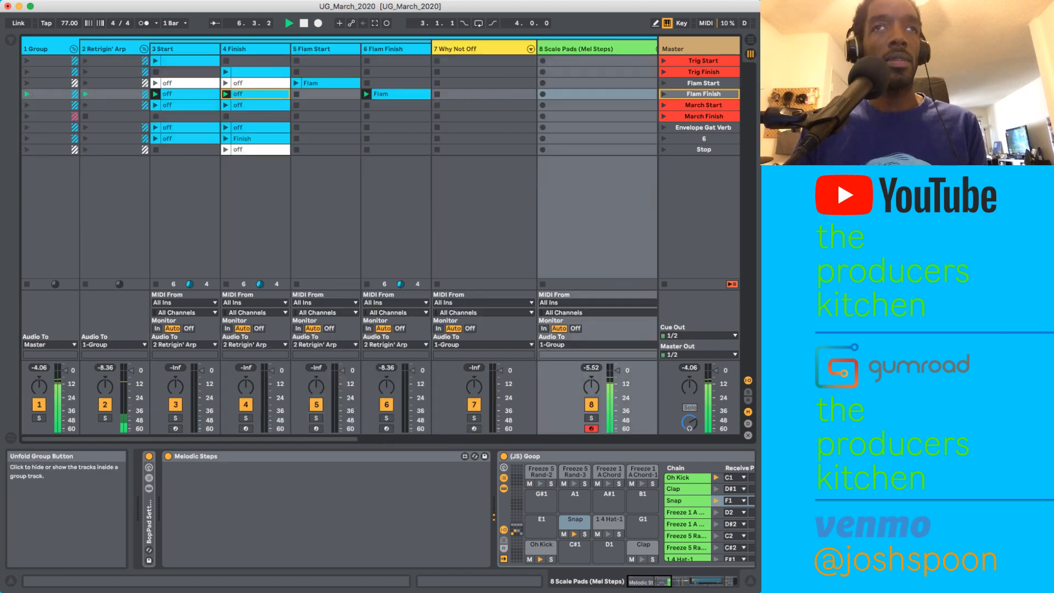
{"action": "scroll", "coordinate": [340, 219], "scroll_direction": "right", "scroll_amount": 3}
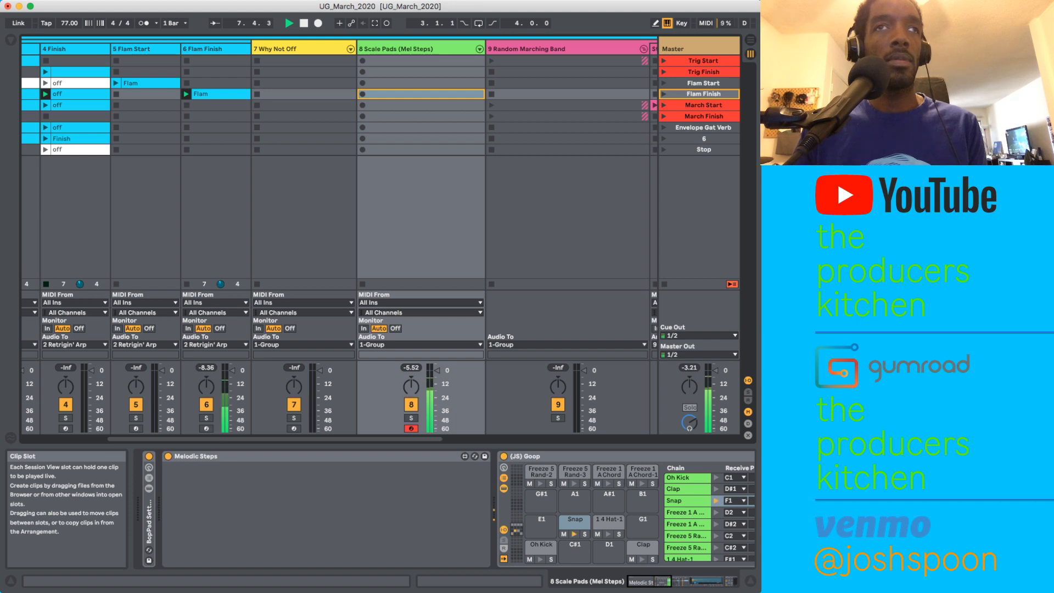
{"action": "left_click", "coordinate": [77, 94]}
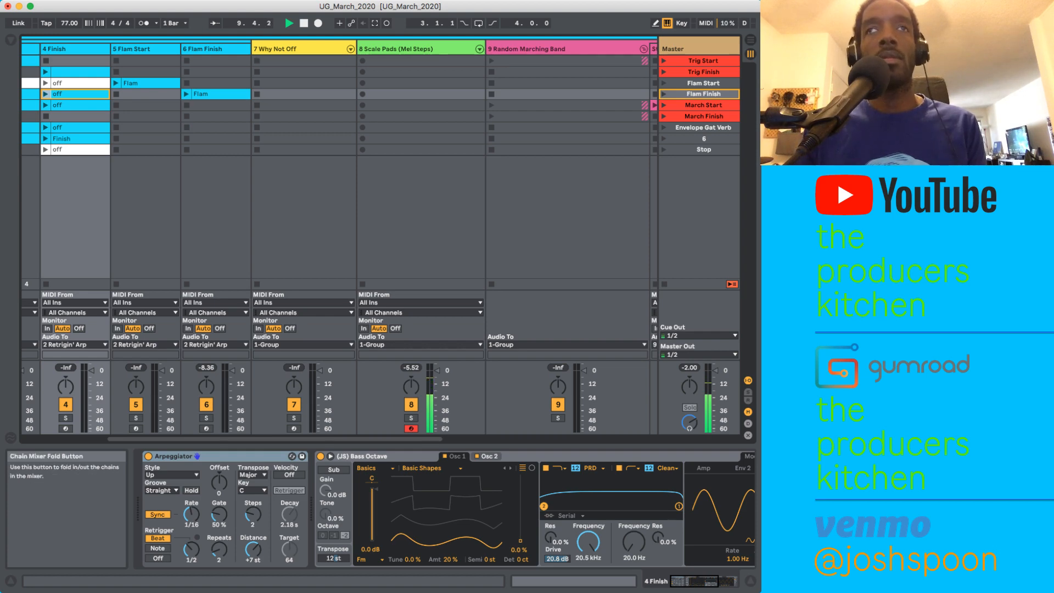
Step: Return to the Scale Pads (Mel Steps) track and briefly play the set from the start
{"action": "left_click", "coordinate": [421, 94]}
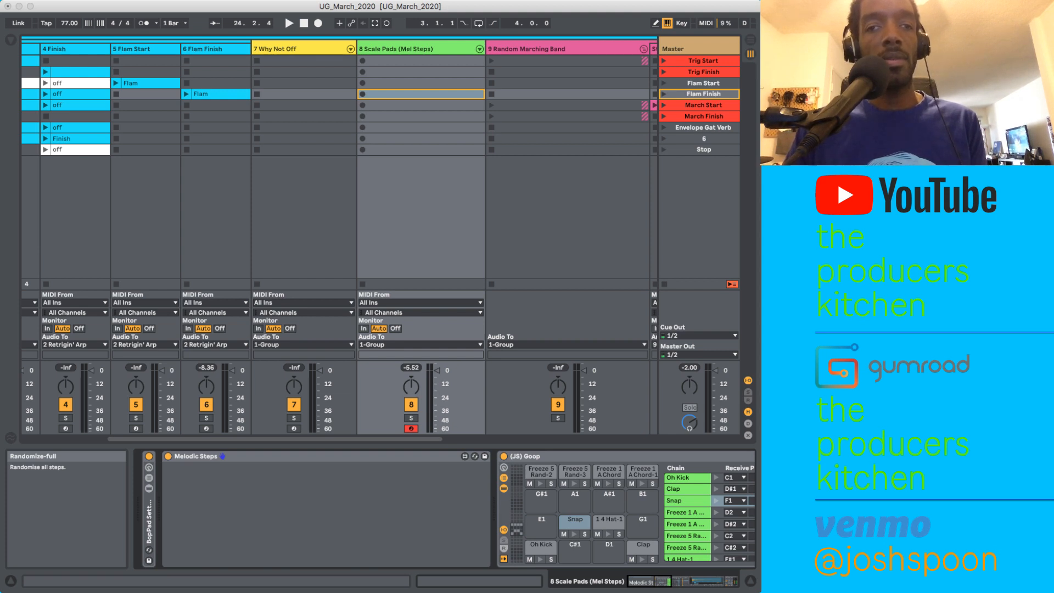
{"action": "key", "text": "space"}
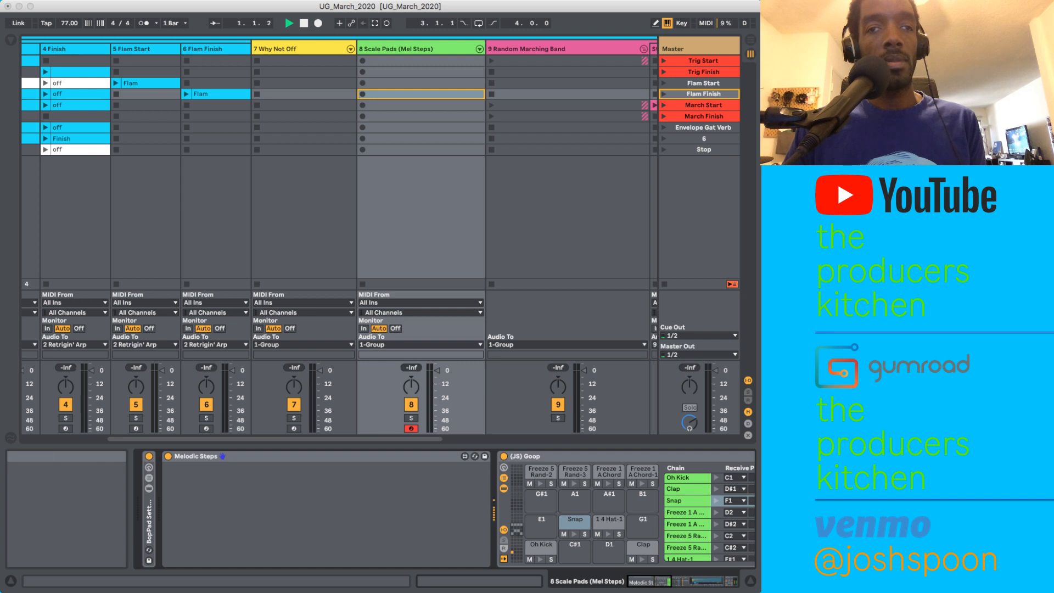
{"action": "key", "text": "space"}
Step: Collapse the Melodic Steps device and select the (JS) Goop drum rack
{"action": "left_click", "coordinate": [330, 456]}
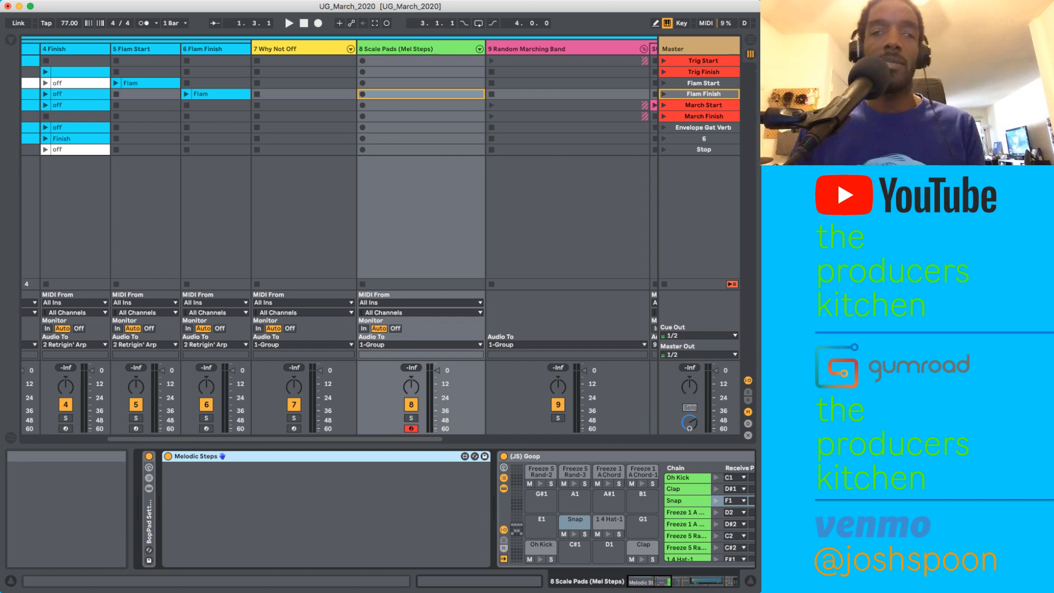
{"action": "double_click", "coordinate": [221, 456]}
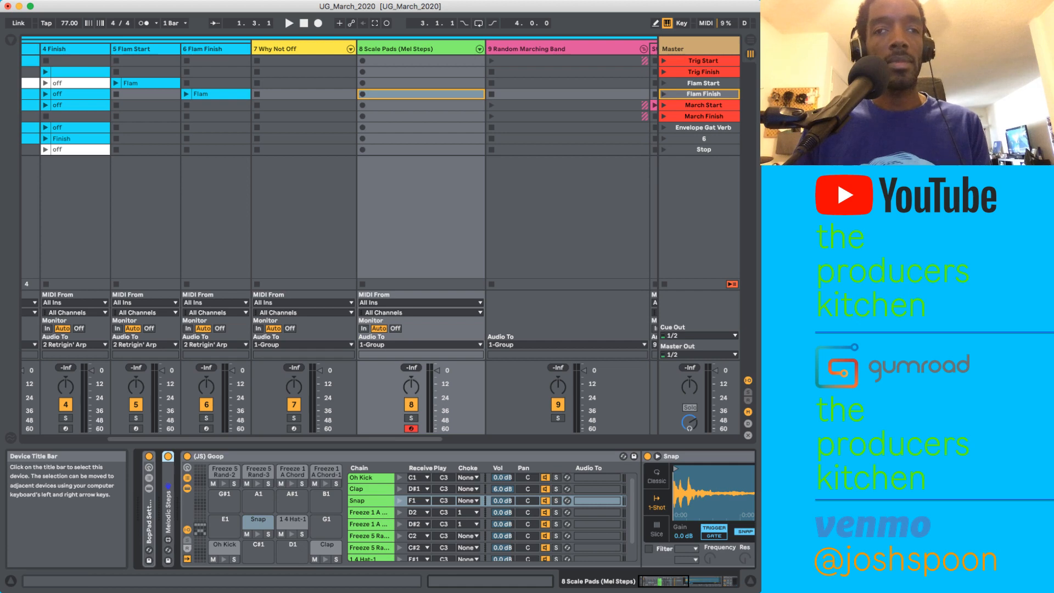
{"action": "left_click", "coordinate": [221, 456]}
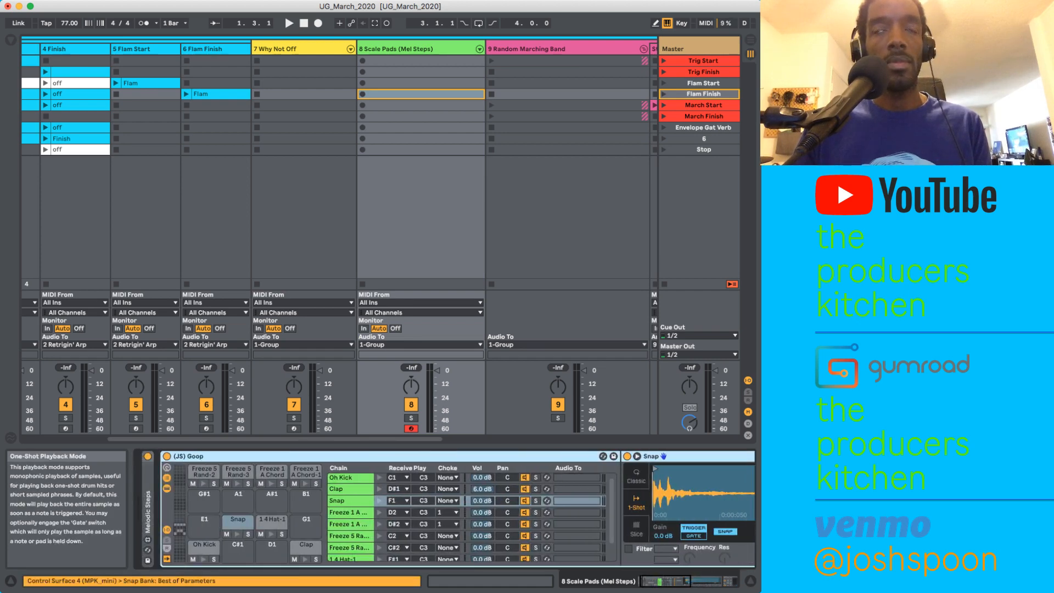
Step: Select the Start track in the Random Marching Band group and launch its Start User Play clip
{"action": "scroll", "coordinate": [448, 519], "scroll_direction": "left", "scroll_amount": 2}
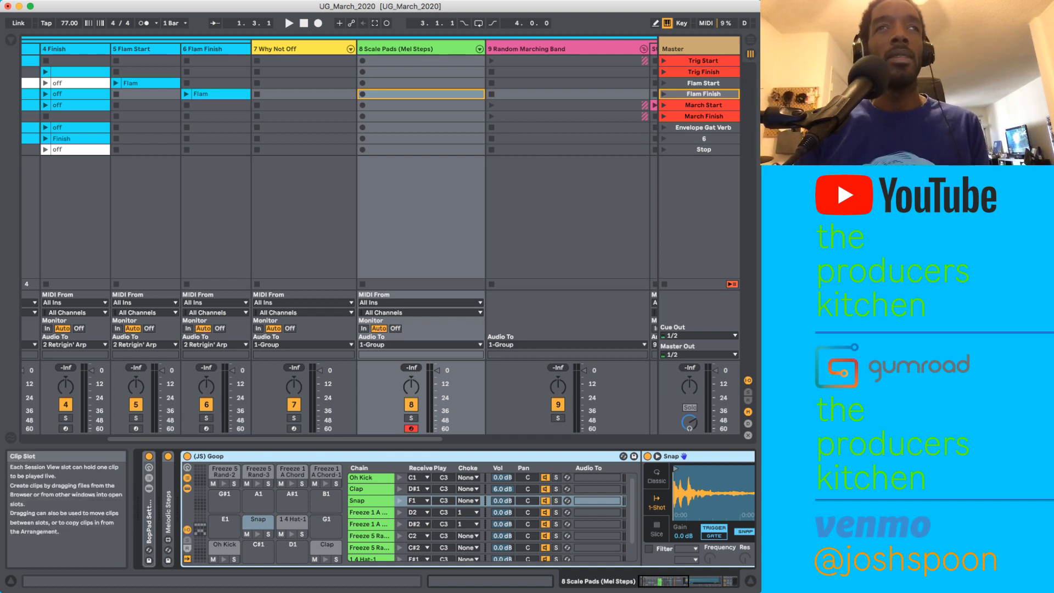
{"action": "key", "text": "Right"}
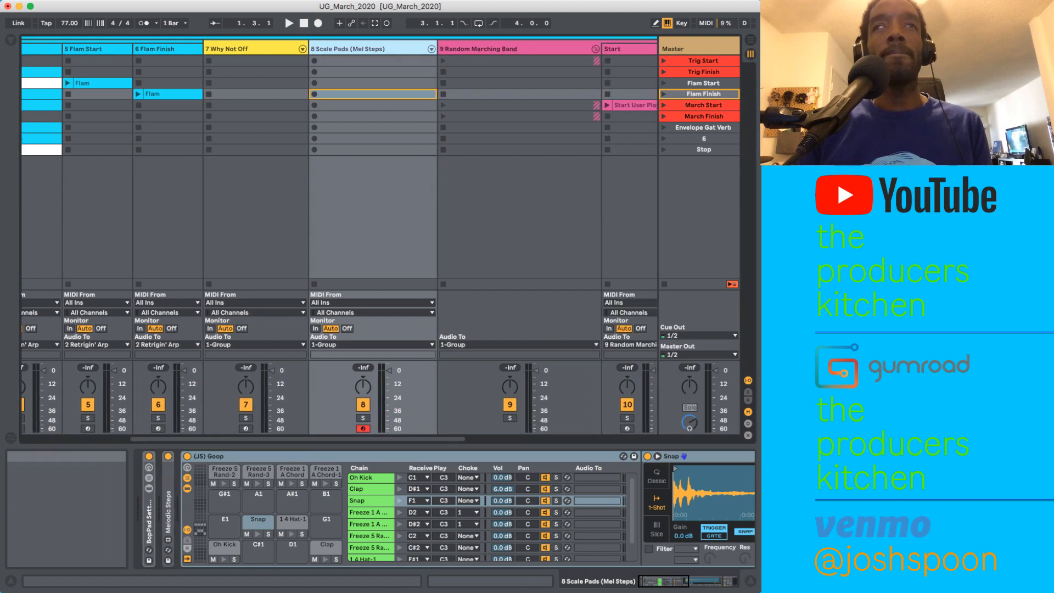
{"action": "key", "text": "Right"}
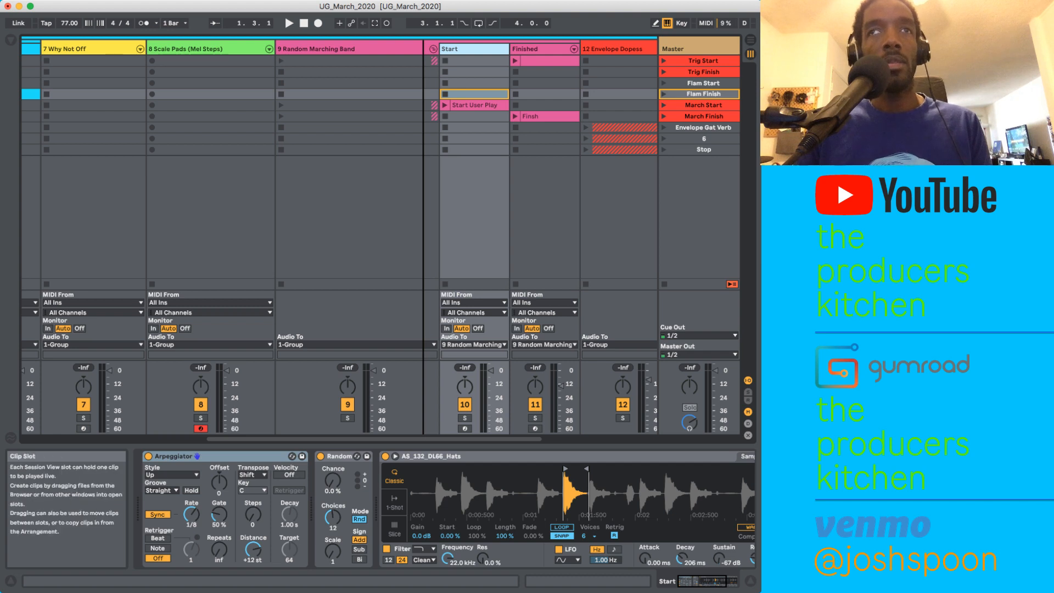
{"action": "key", "text": "Down"}
{"action": "key", "text": "Return"}
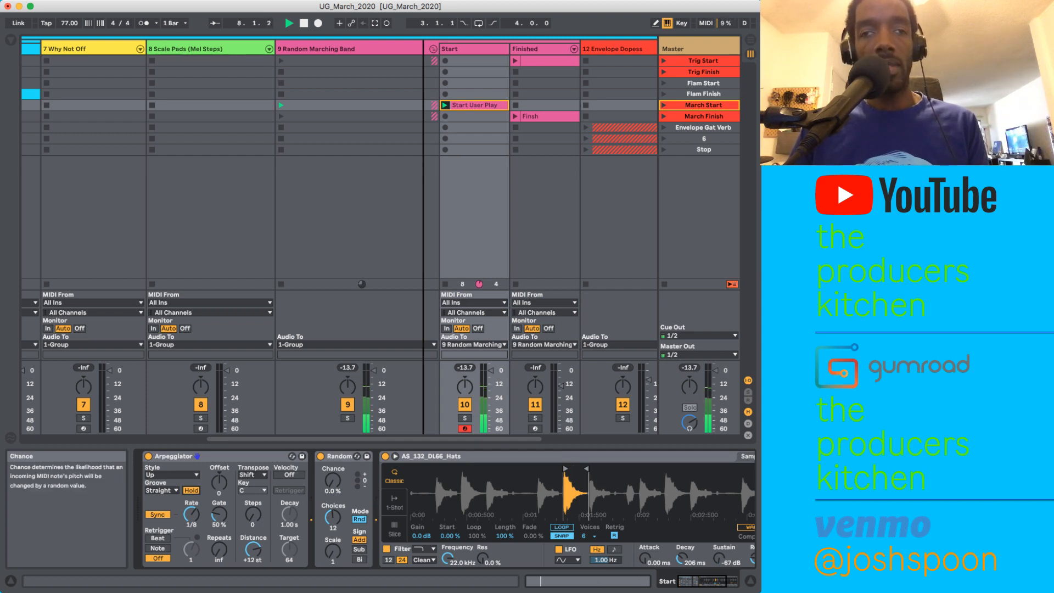
Step: Raise the Random device's Chance to 50 % and on to 100 % in Alt mode, and try the Sub and Bi signs during playback
{"action": "left_click_drag", "start_coordinate": [332, 480], "coordinate": [333, 453]}
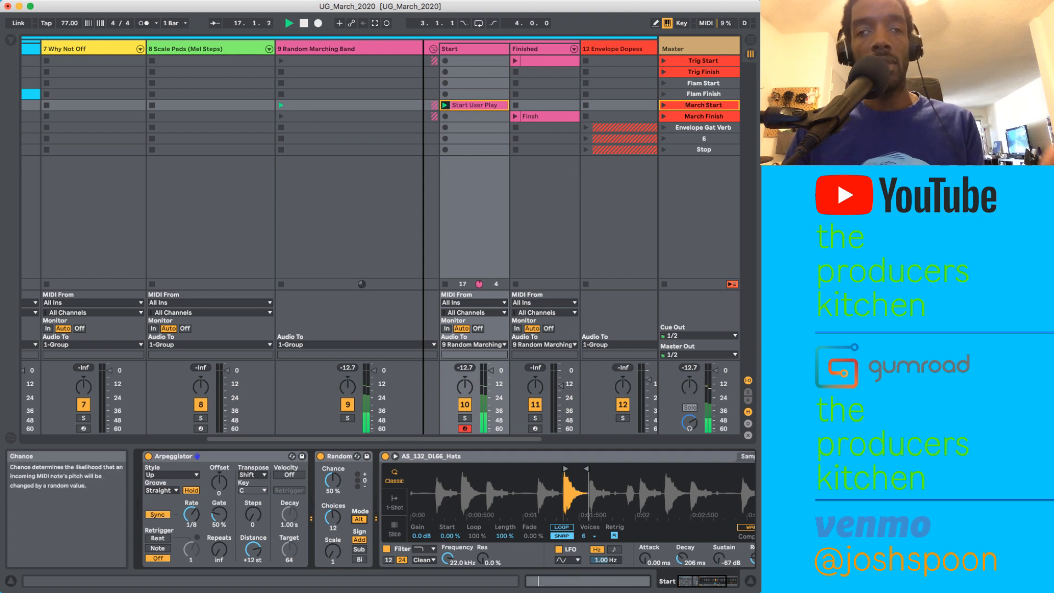
{"action": "left_click_drag", "start_coordinate": [333, 479], "coordinate": [333, 452]}
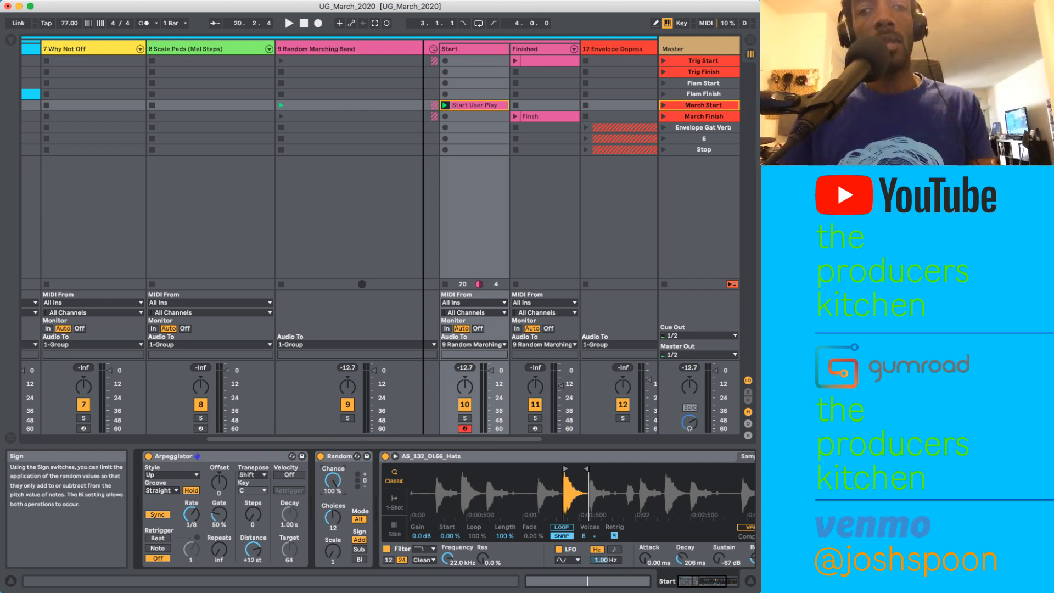
{"action": "left_click", "coordinate": [359, 549]}
{"action": "key", "text": "space"}
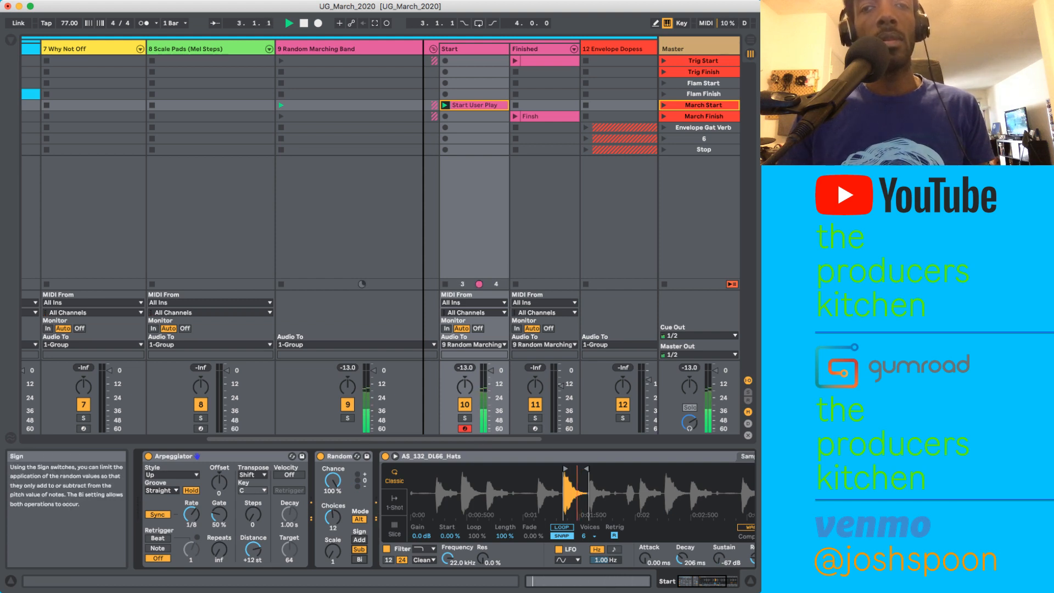
{"action": "left_click", "coordinate": [359, 559]}
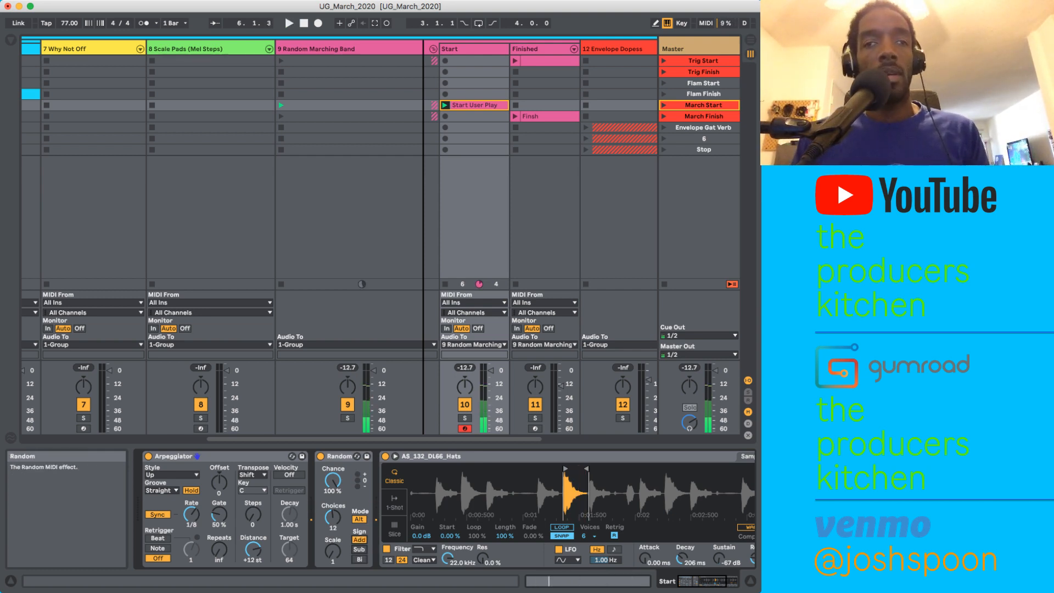
Step: Turn off the Arpeggiator's Hold and set the Random device's Chance to 50 %, followed by 100 %
{"action": "left_click", "coordinate": [191, 490]}
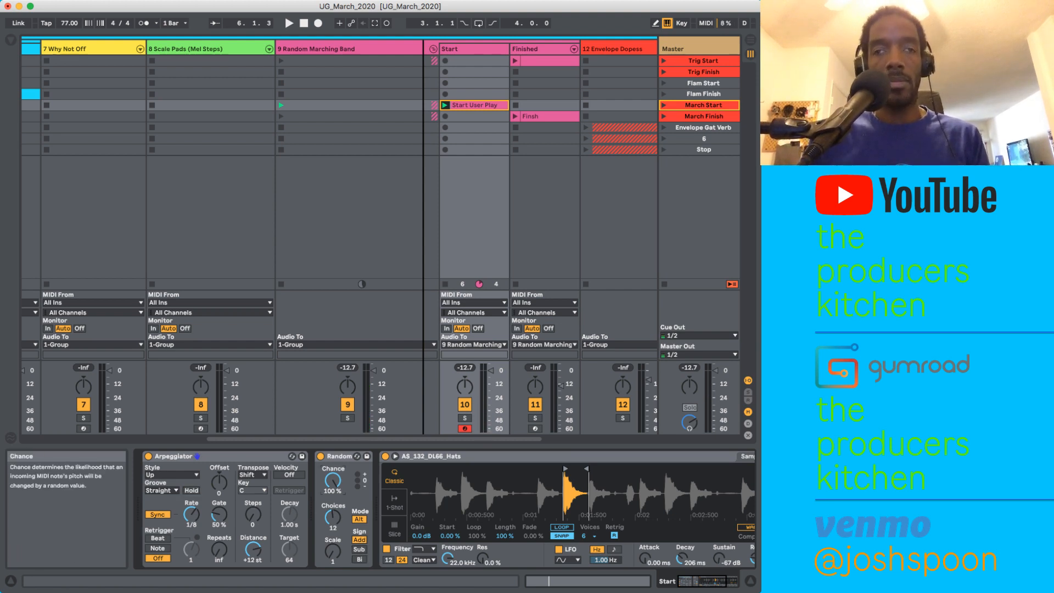
{"action": "type", "text": "50"}
{"action": "key", "text": "Return"}
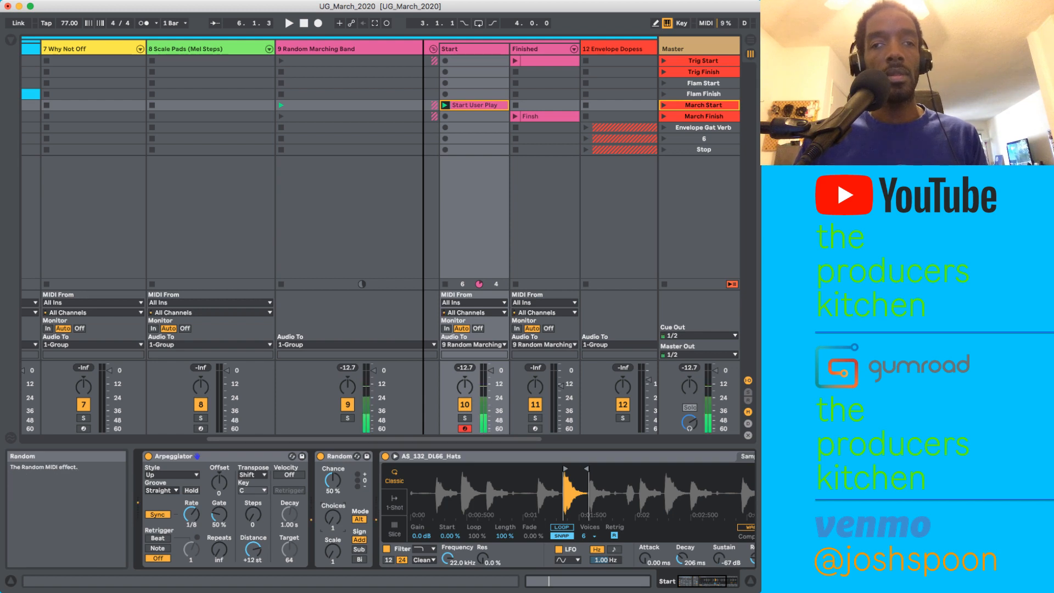
{"action": "left_click_drag", "start_coordinate": [332, 480], "coordinate": [332, 447]}
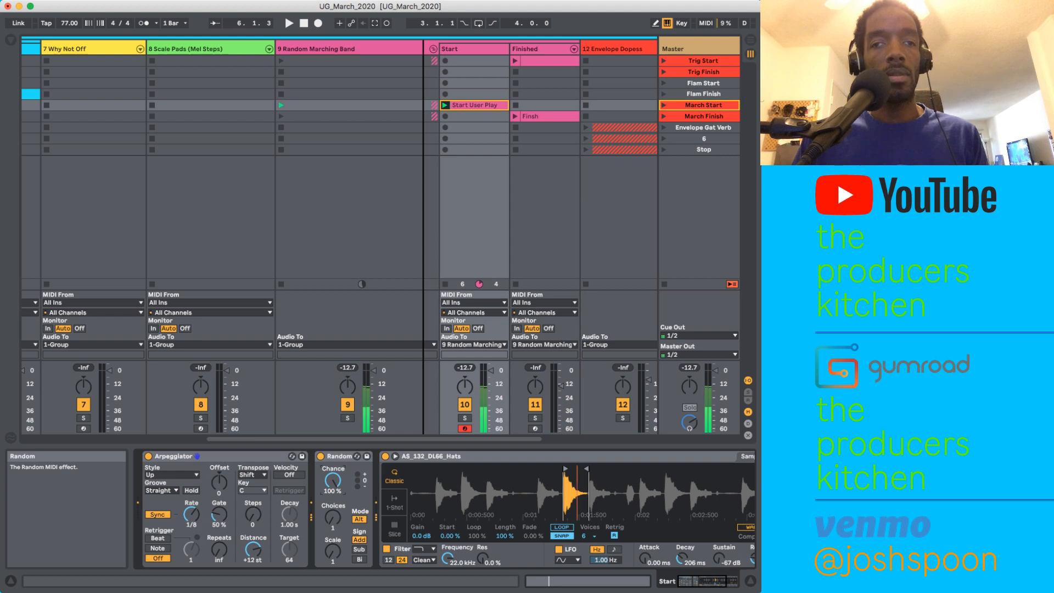
Step: Set the Random device's Choices to 2 and switch its Sign to Sub, followed by Bi
{"action": "left_click_drag", "start_coordinate": [333, 516], "coordinate": [332, 511]}
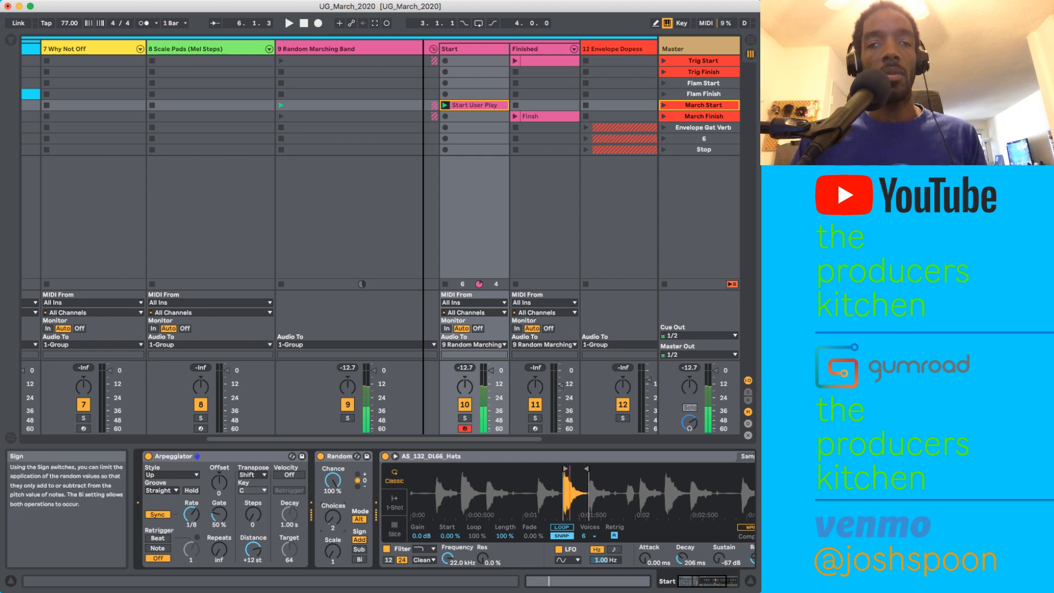
{"action": "left_click", "coordinate": [358, 548]}
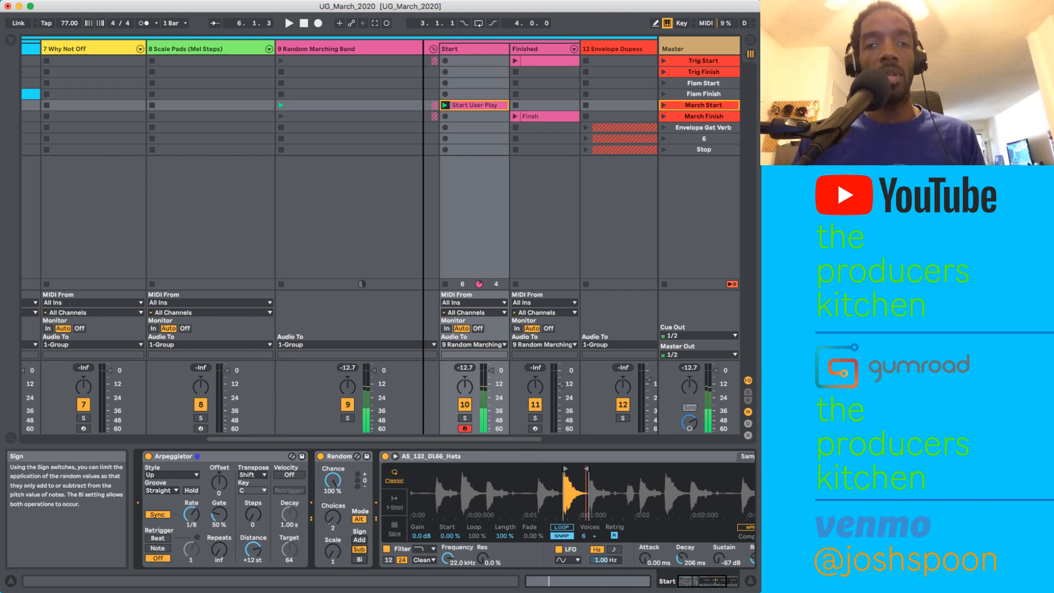
{"action": "left_click", "coordinate": [359, 559]}
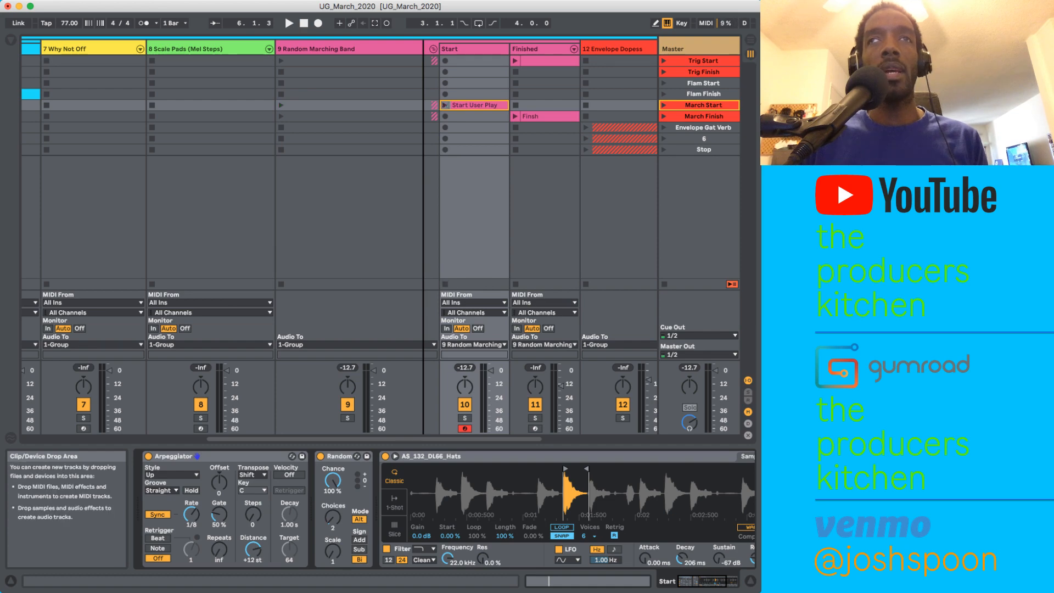
Step: Launch the March Finish scene and select the Finished track's clip in that scene
{"action": "key", "text": "Down"}
{"action": "key", "text": "Return"}
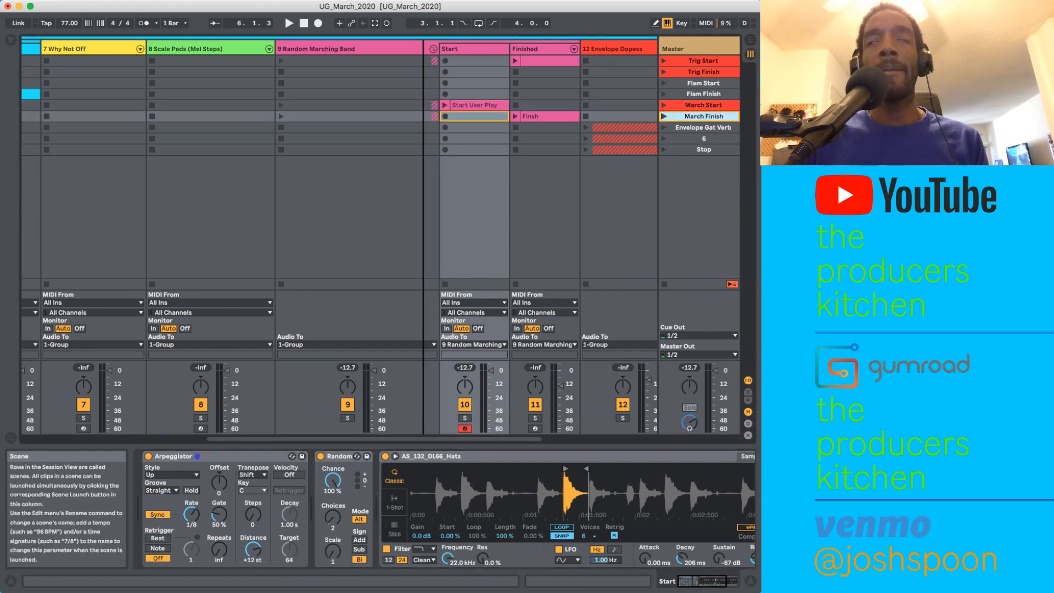
{"action": "key", "text": "Right"}
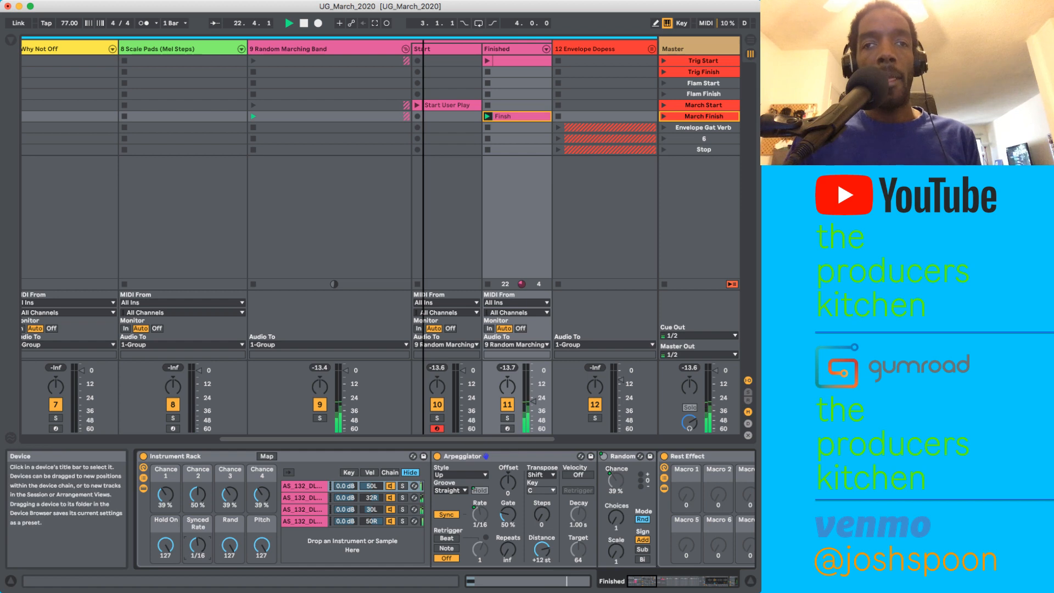
Step: Select the Instrument Rack's first hats chain and examine its Arpeggiator, Random device and the Rest Effect rack's key zone
{"action": "left_click", "coordinate": [304, 486]}
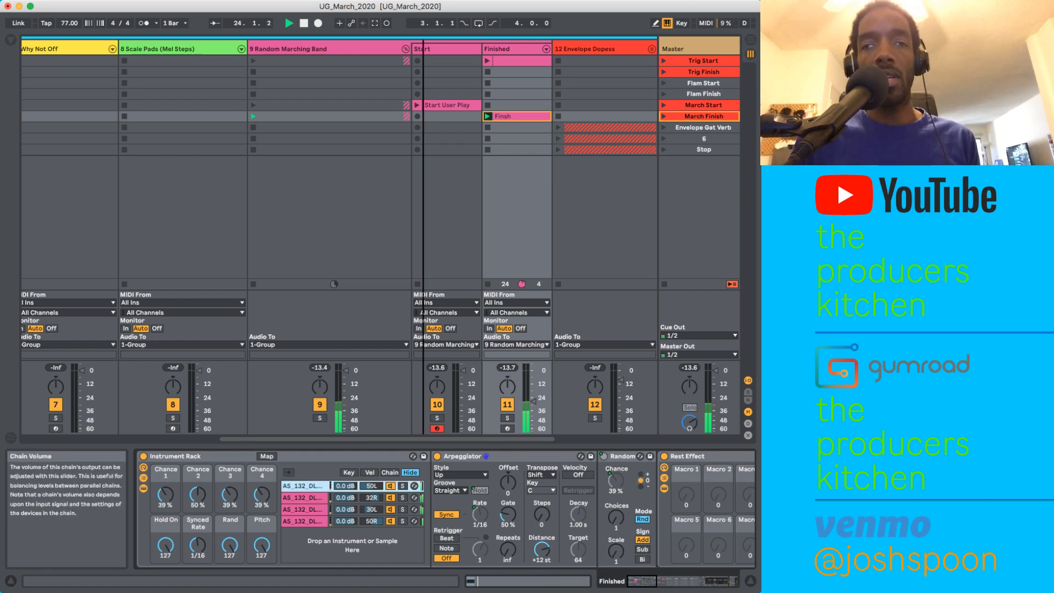
{"action": "left_click", "coordinate": [541, 549]}
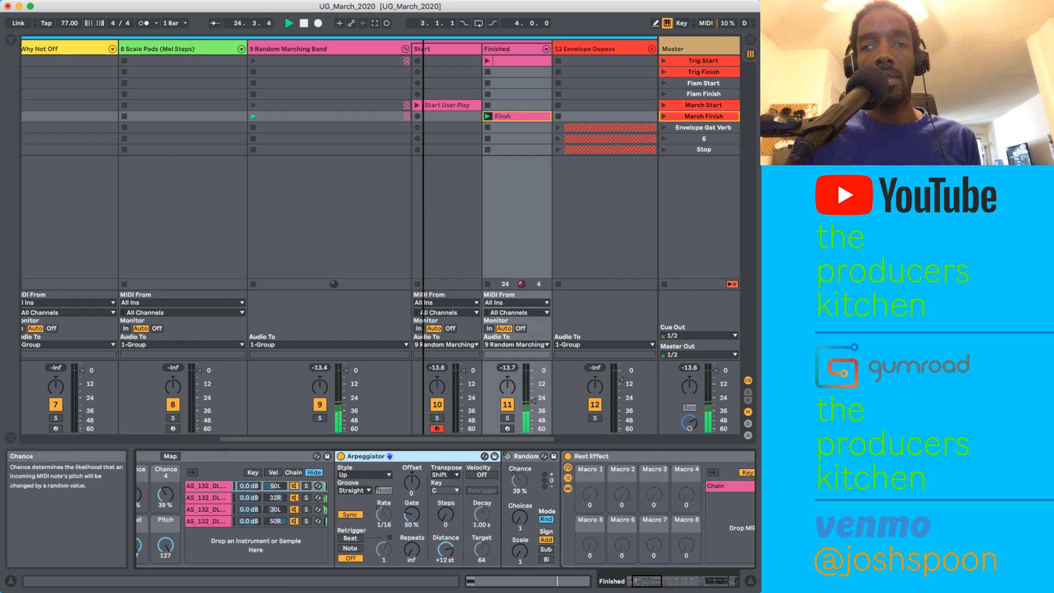
{"action": "left_click", "coordinate": [520, 481]}
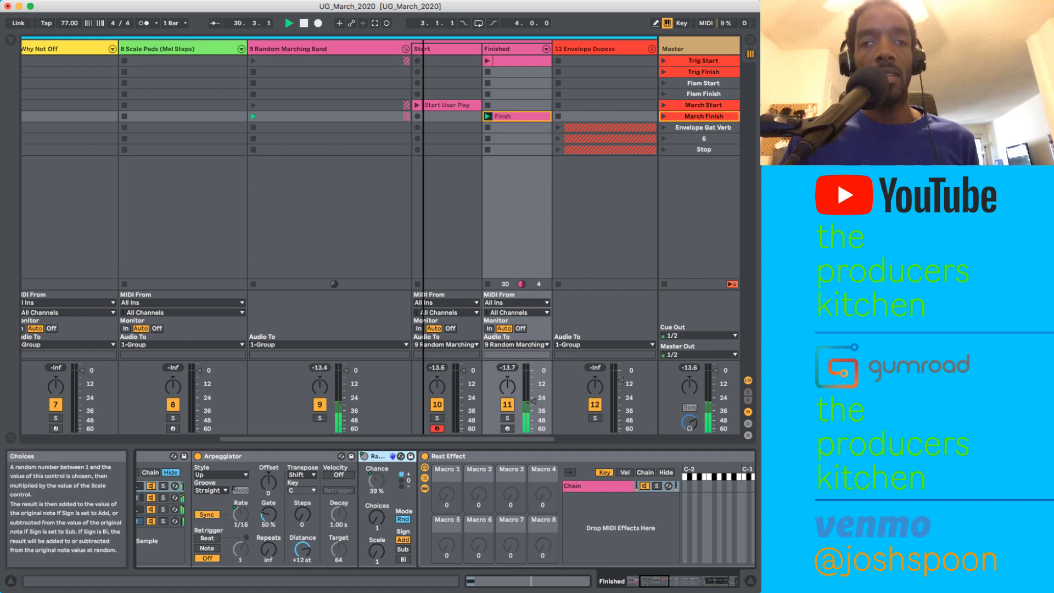
{"action": "scroll", "coordinate": [377, 510], "scroll_direction": "right", "scroll_amount": 5}
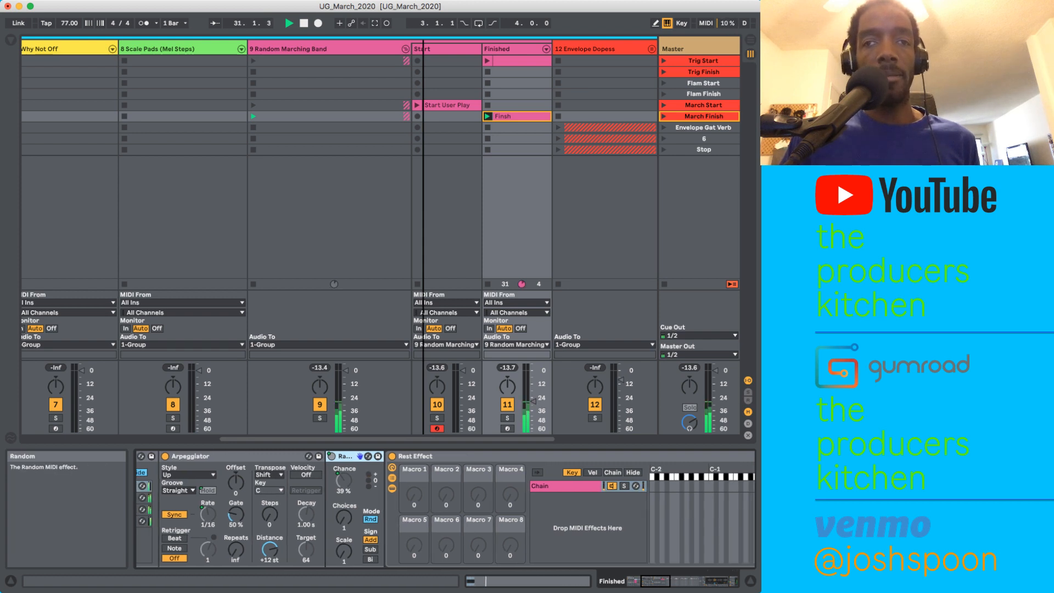
{"action": "scroll", "coordinate": [247, 513], "scroll_direction": "right", "scroll_amount": 2}
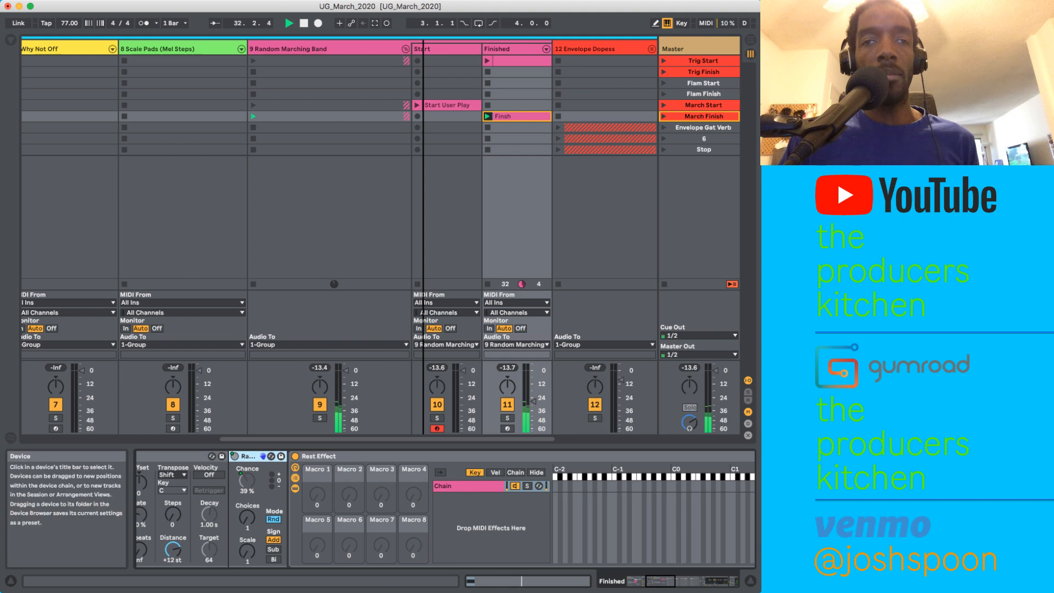
{"action": "scroll", "coordinate": [247, 513], "scroll_direction": "right", "scroll_amount": 15}
{"action": "scroll", "coordinate": [318, 470], "scroll_direction": "left", "scroll_amount": 5}
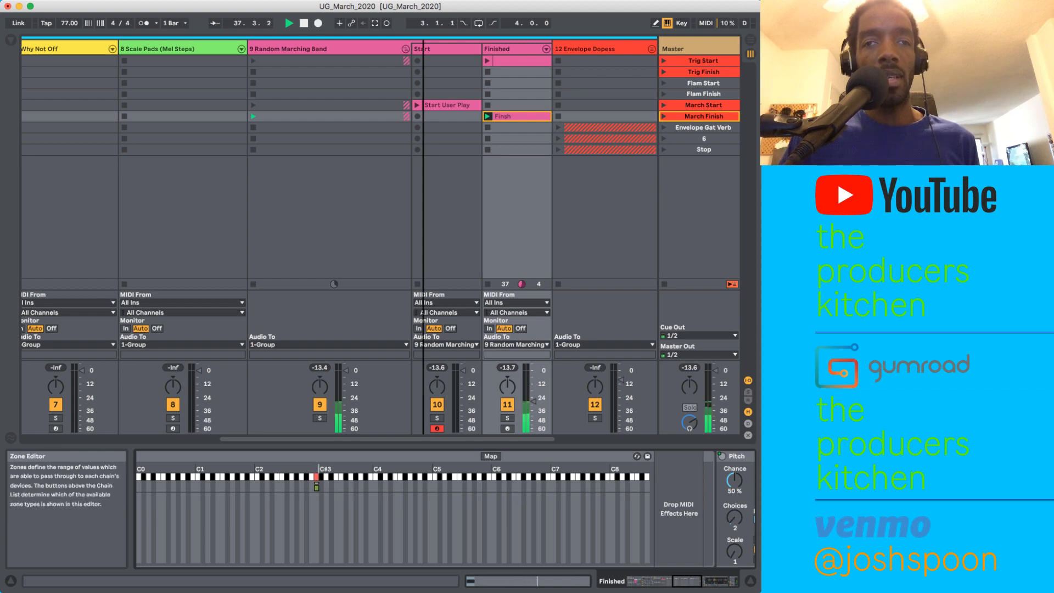
{"action": "scroll", "coordinate": [384, 510], "scroll_direction": "left", "scroll_amount": 5}
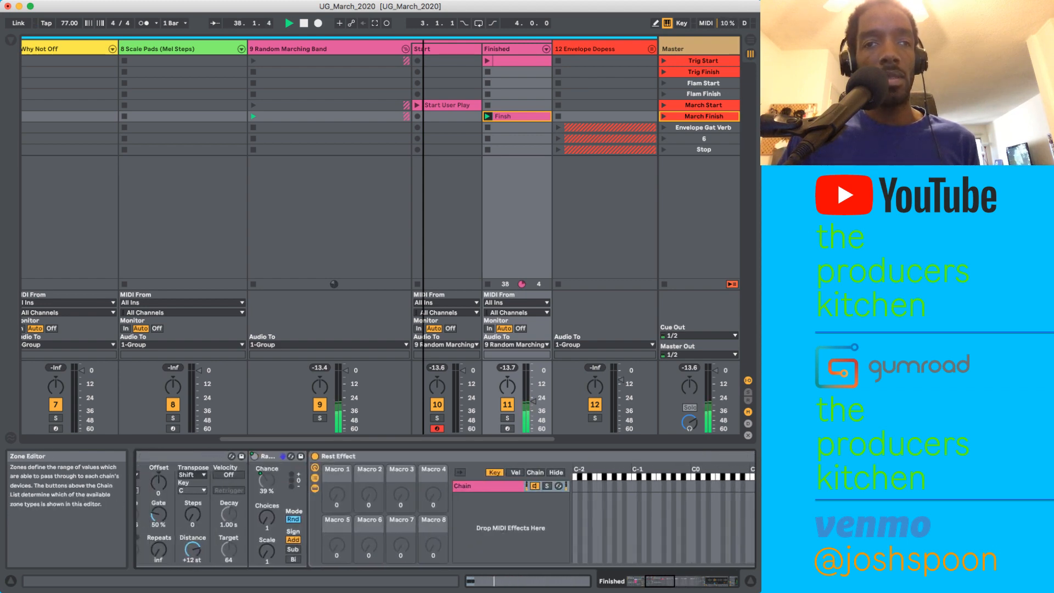
Step: Solo the Instrument Rack's first chain and examine how its Random device feeds the Rest Effect rack's key zone
{"action": "left_click", "coordinate": [415, 472]}
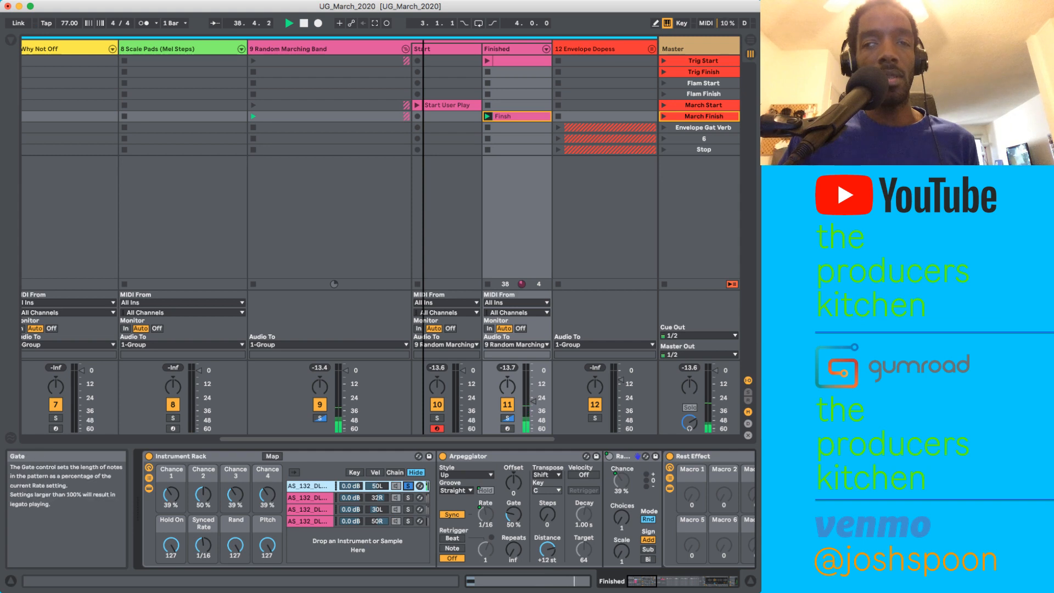
{"action": "scroll", "coordinate": [513, 513], "scroll_direction": "right", "scroll_amount": 8}
{"action": "scroll", "coordinate": [445, 510], "scroll_direction": "right", "scroll_amount": 6}
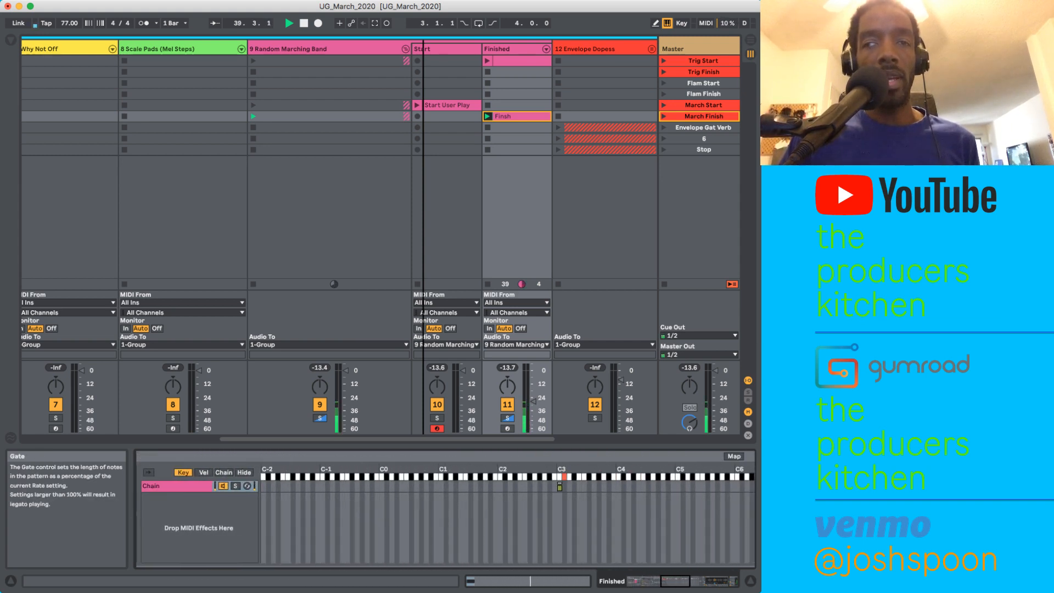
{"action": "scroll", "coordinate": [357, 510], "scroll_direction": "left", "scroll_amount": 5}
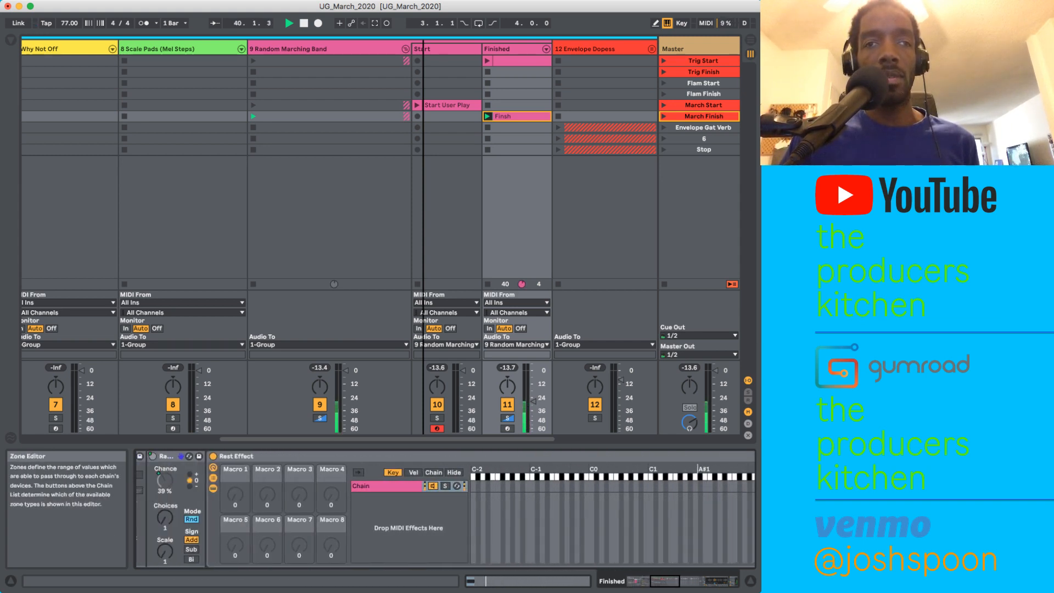
{"action": "scroll", "coordinate": [362, 510], "scroll_direction": "right", "scroll_amount": 3}
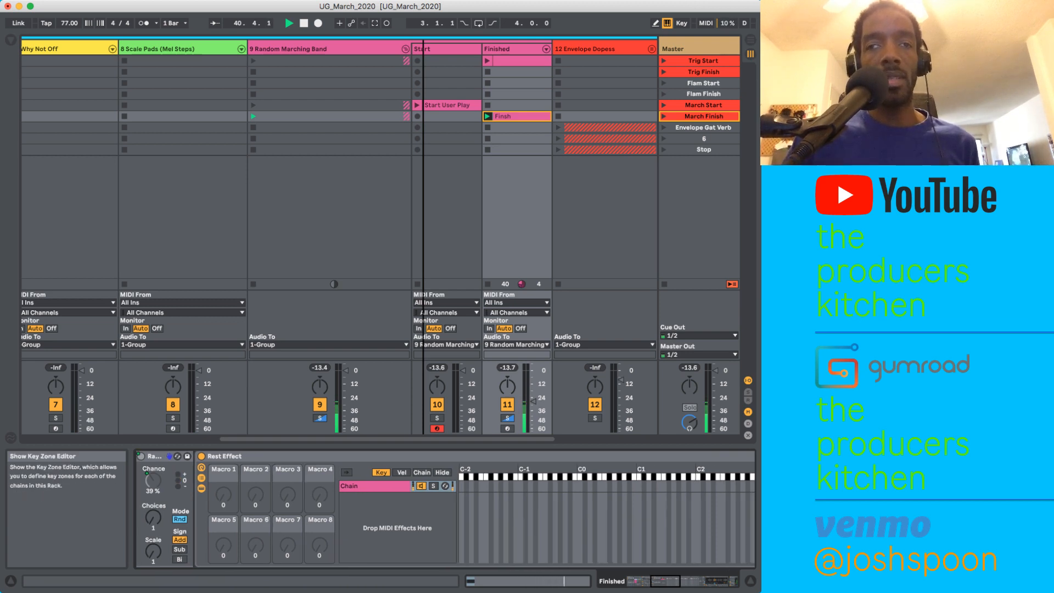
{"action": "scroll", "coordinate": [363, 510], "scroll_direction": "left", "scroll_amount": 4}
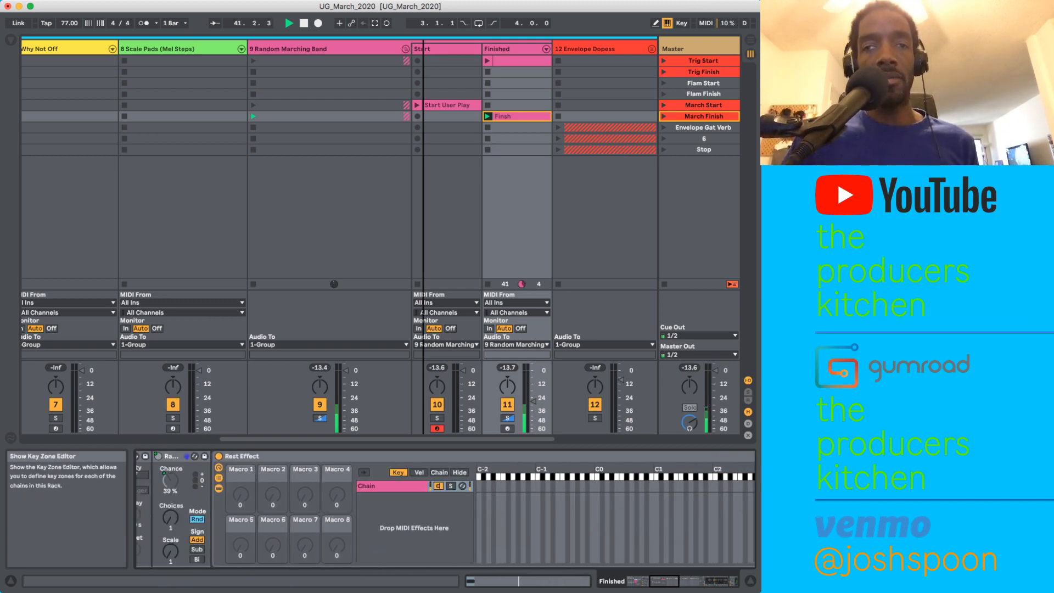
{"action": "scroll", "coordinate": [362, 510], "scroll_direction": "right", "scroll_amount": 3}
{"action": "scroll", "coordinate": [362, 511], "scroll_direction": "right", "scroll_amount": 3}
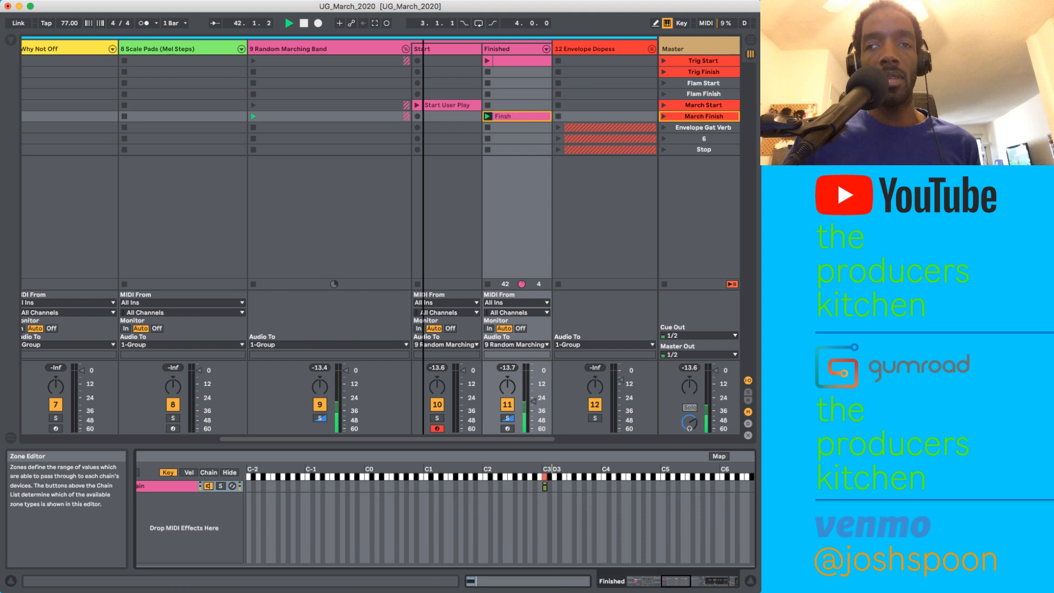
{"action": "scroll", "coordinate": [362, 510], "scroll_direction": "left", "scroll_amount": 4}
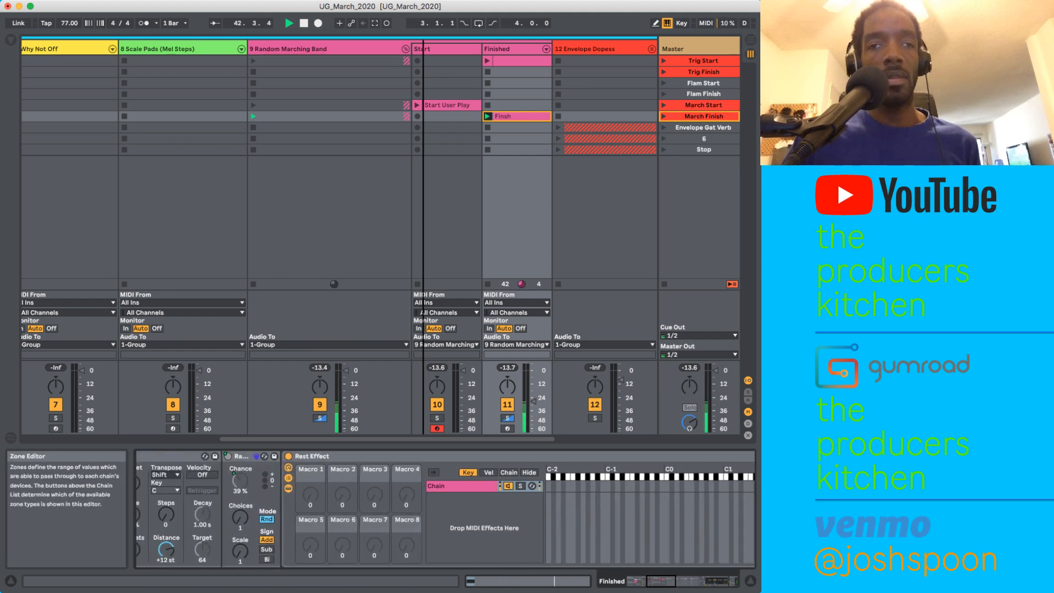
{"action": "scroll", "coordinate": [362, 510], "scroll_direction": "right", "scroll_amount": 6}
{"action": "scroll", "coordinate": [362, 510], "scroll_direction": "left", "scroll_amount": 8}
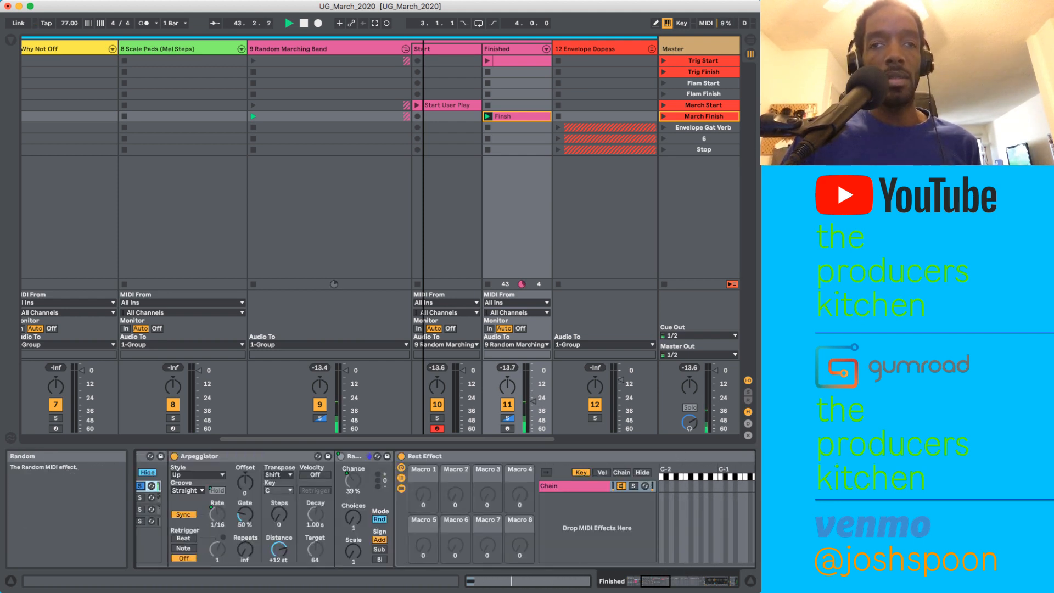
Step: Hide the Rest Effect rack's chain list and set the Instrument Rack's Pitch macro to 0 and back to 127
{"action": "scroll", "coordinate": [362, 510], "scroll_direction": "right", "scroll_amount": 5}
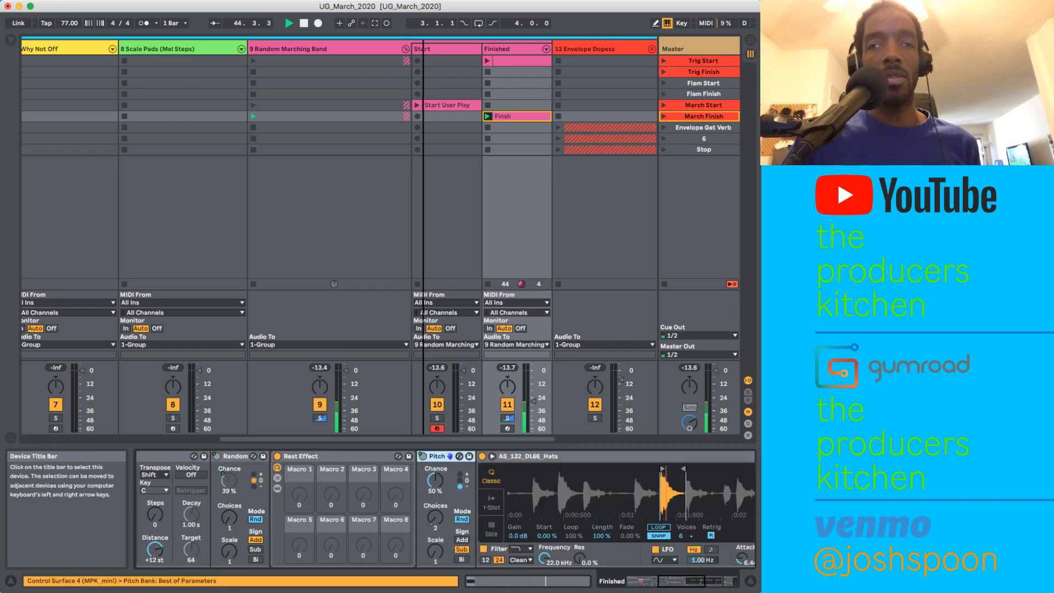
{"action": "scroll", "coordinate": [362, 510], "scroll_direction": "left", "scroll_amount": 6}
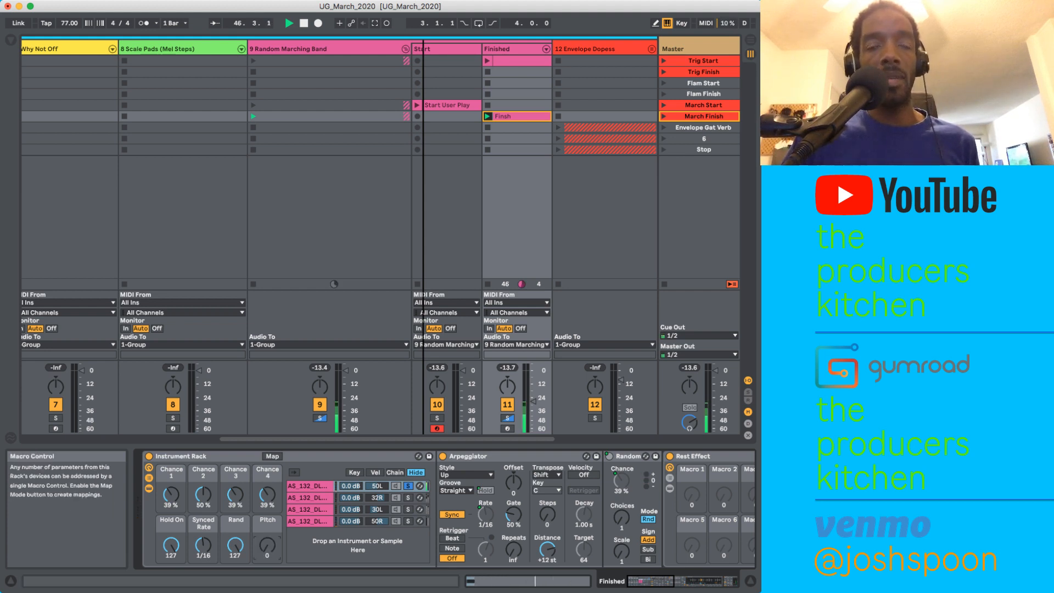
{"action": "scroll", "coordinate": [444, 508], "scroll_direction": "right", "scroll_amount": 15}
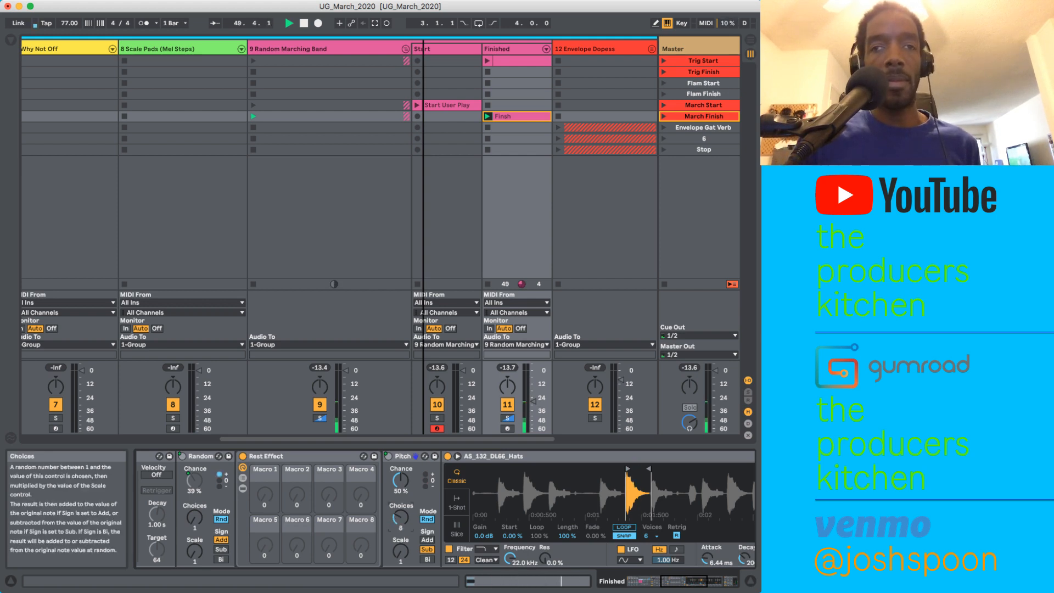
{"action": "scroll", "coordinate": [384, 507], "scroll_direction": "left", "scroll_amount": 5}
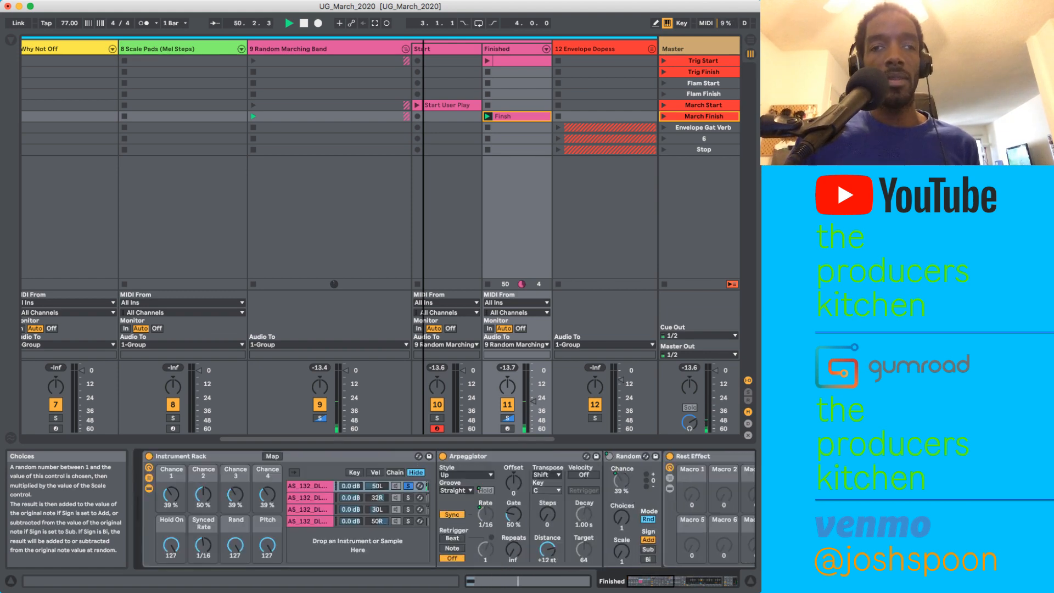
Step: Set the Instrument Rack's Rand macro to 0 and back to 127, and unsolo the rack's first chain
{"action": "scroll", "coordinate": [385, 507], "scroll_direction": "right", "scroll_amount": 8}
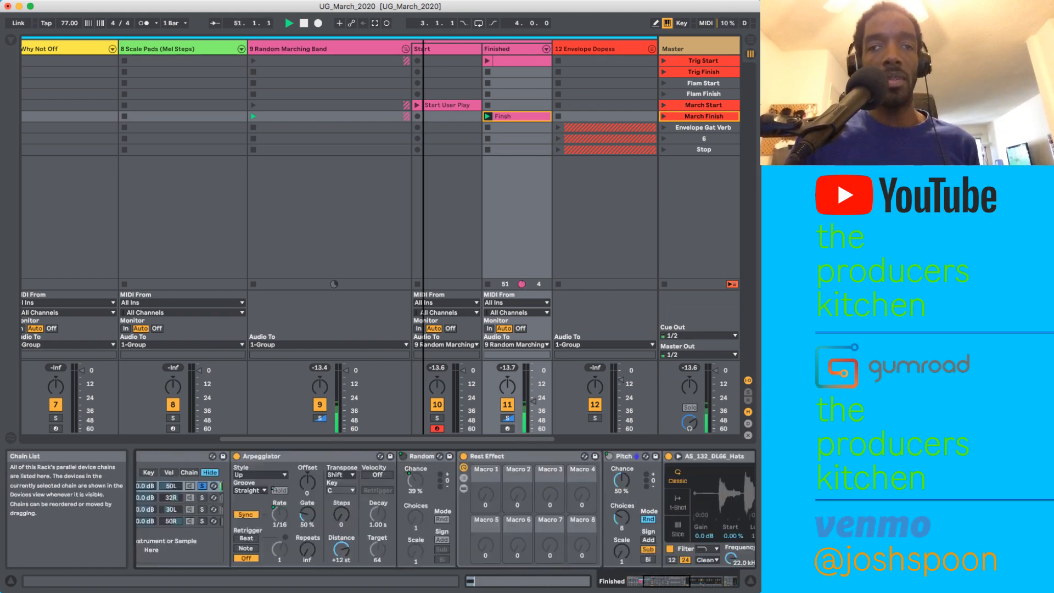
{"action": "scroll", "coordinate": [384, 507], "scroll_direction": "left", "scroll_amount": 8}
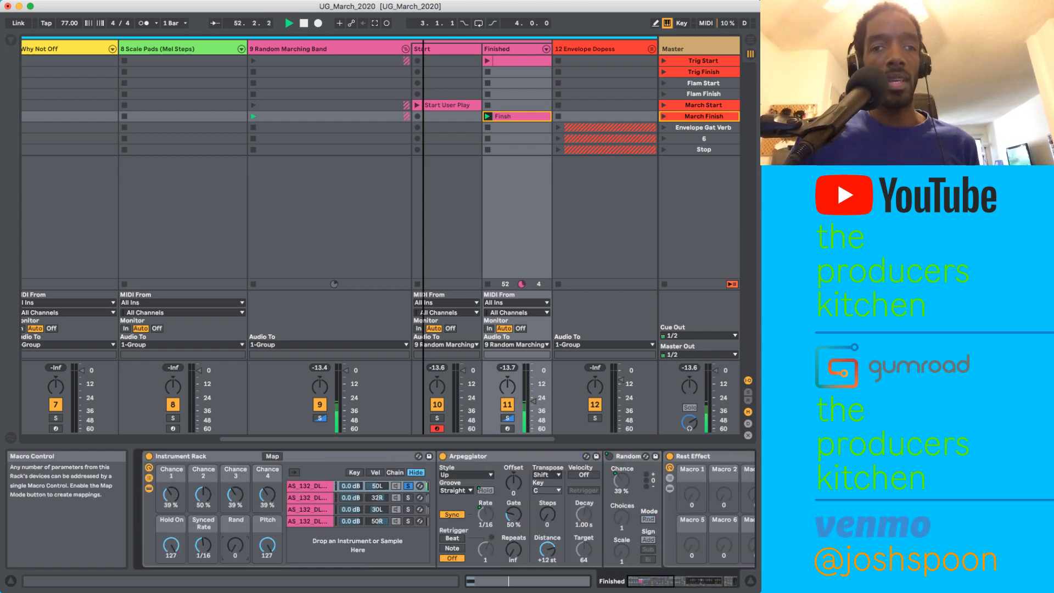
{"action": "left_click_drag", "start_coordinate": [235, 545], "coordinate": [235, 522]}
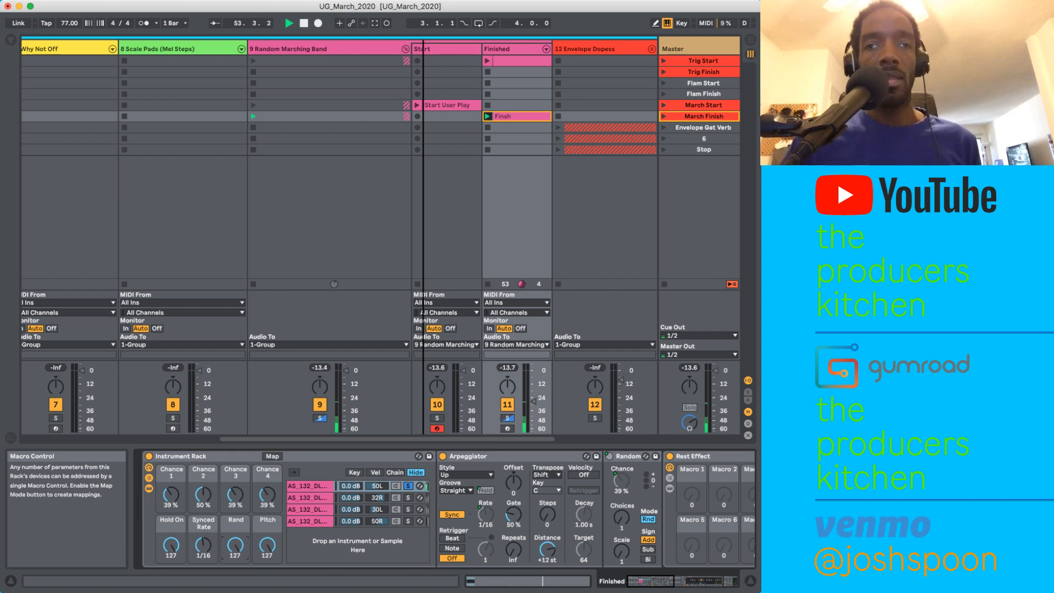
{"action": "left_click", "coordinate": [408, 485]}
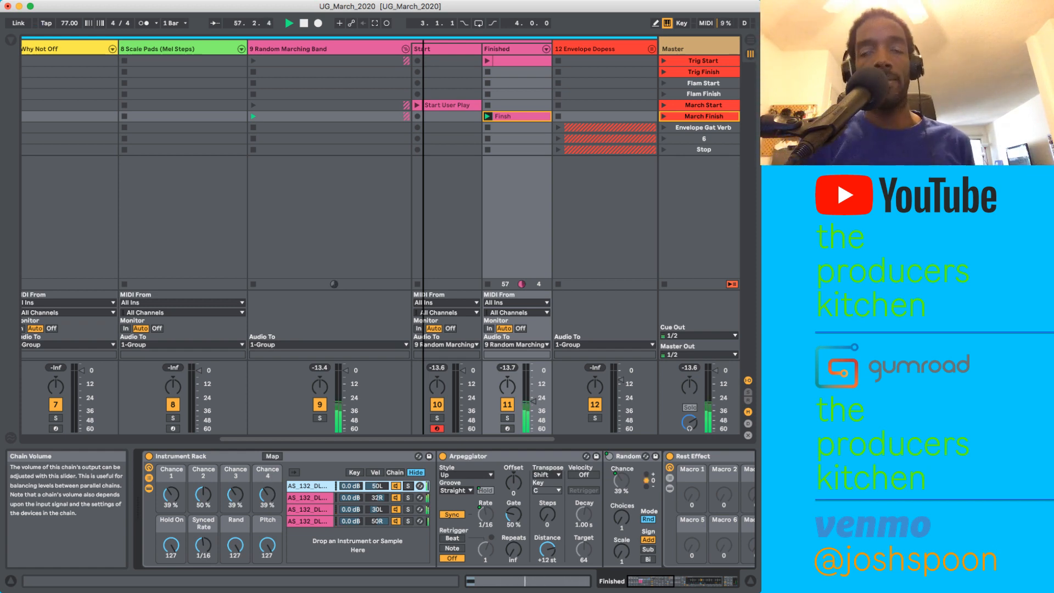
Step: Hide the Instrument Rack's devices and chain list and stop playback
{"action": "left_click", "coordinate": [149, 487]}
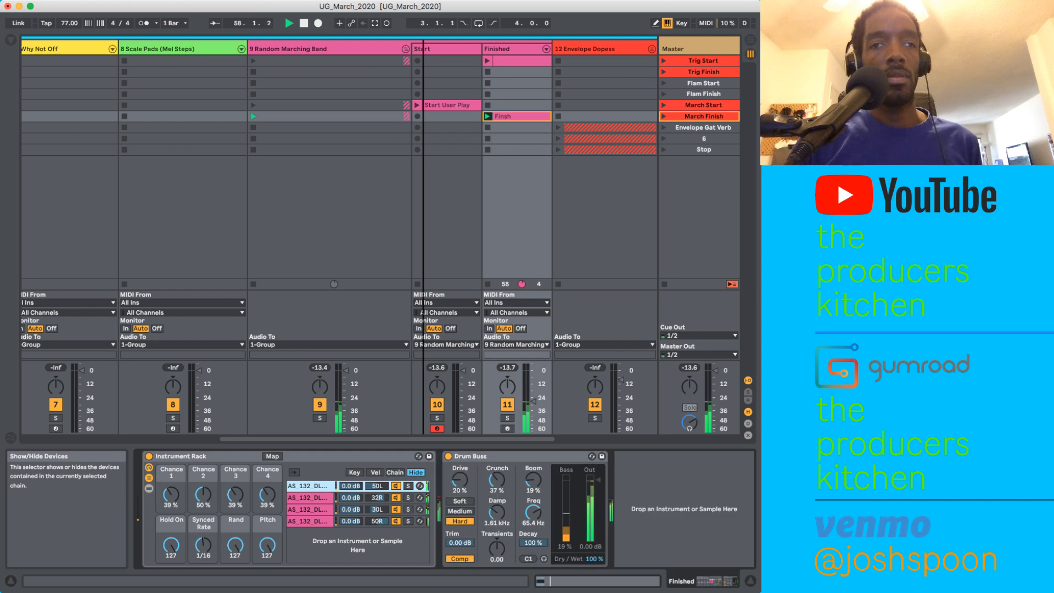
{"action": "left_click", "coordinate": [149, 477]}
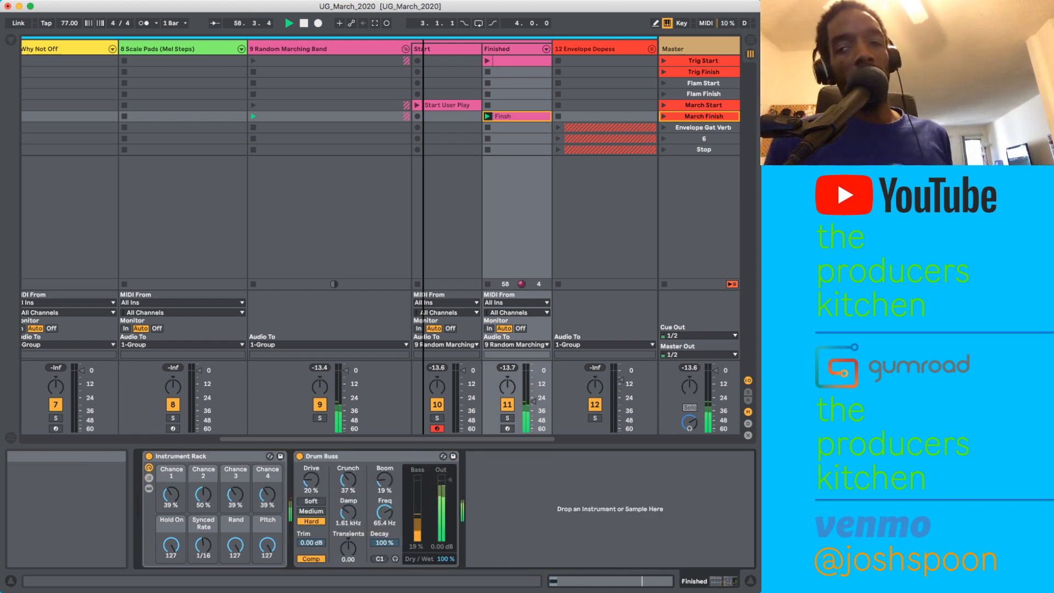
{"action": "key", "text": "space"}
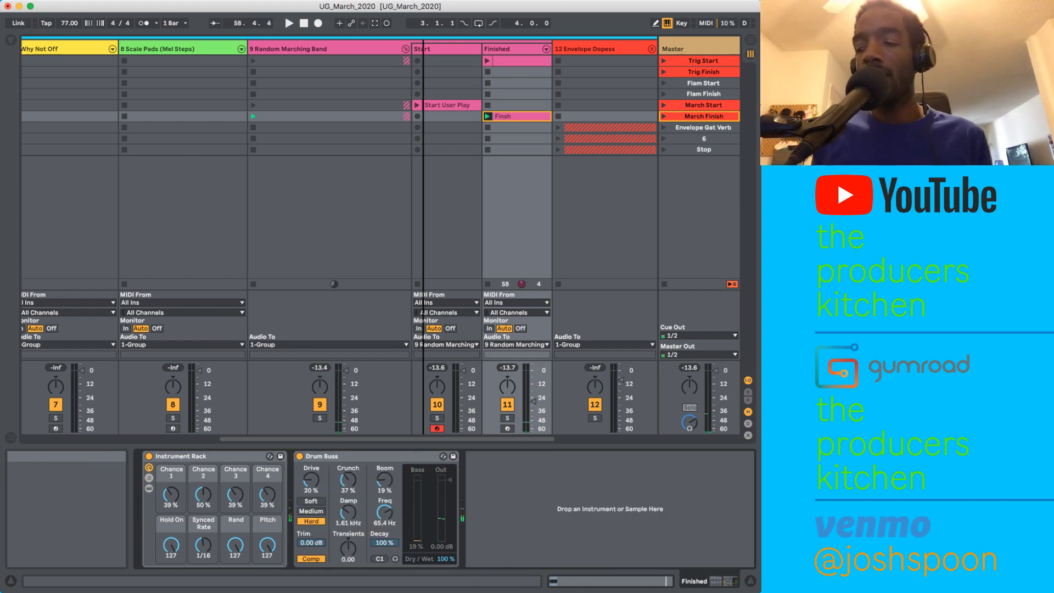
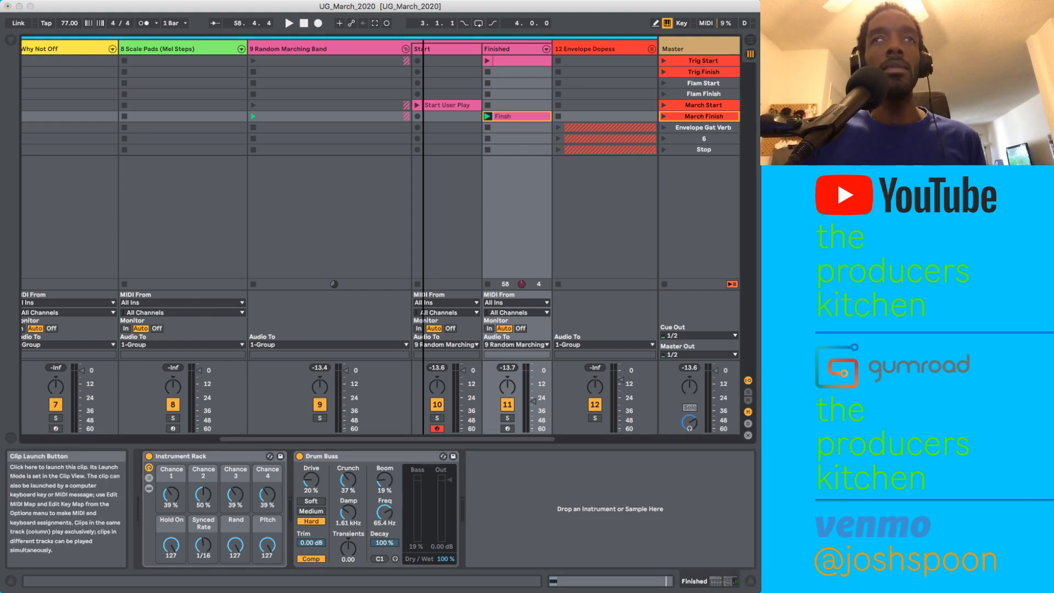
Step: Fold the Random Marching Band group, unfold the Envelope Dopess group and select its Start track
{"action": "left_click", "coordinate": [405, 49]}
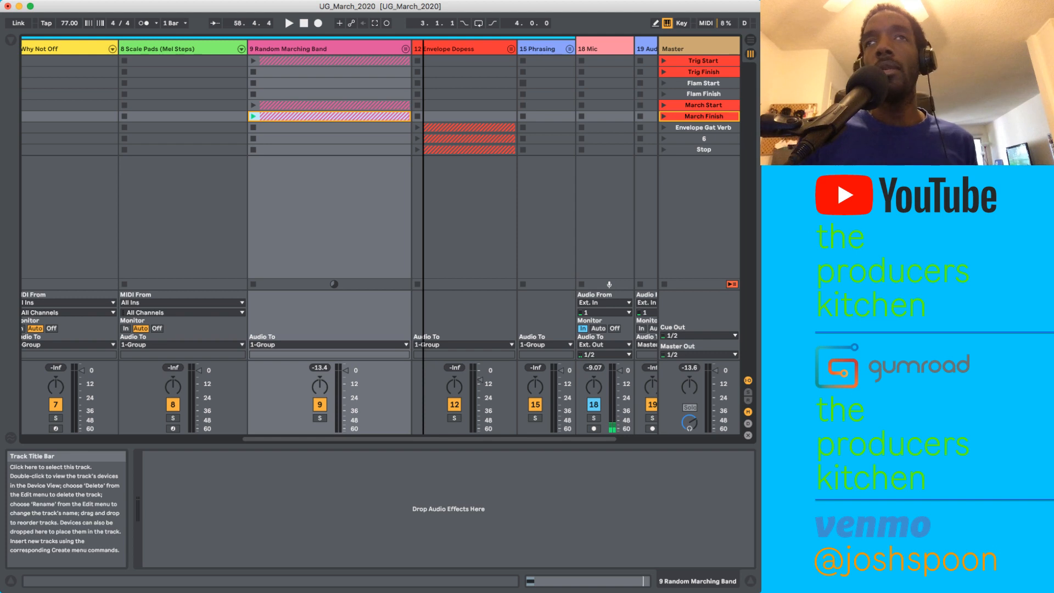
{"action": "key", "text": "Right"}
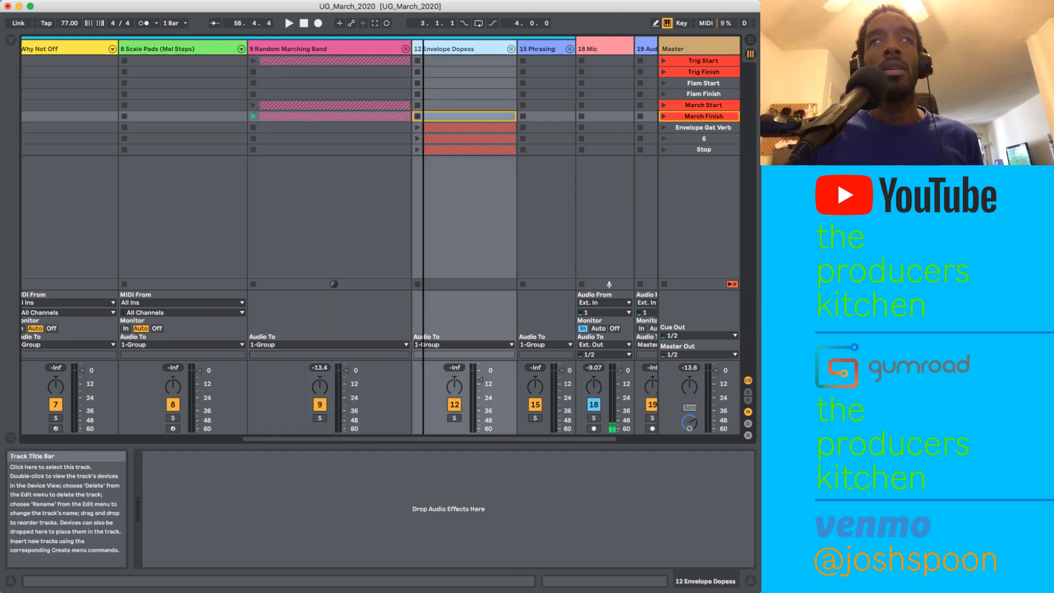
{"action": "key", "text": "Left"}
{"action": "key", "text": "Right"}
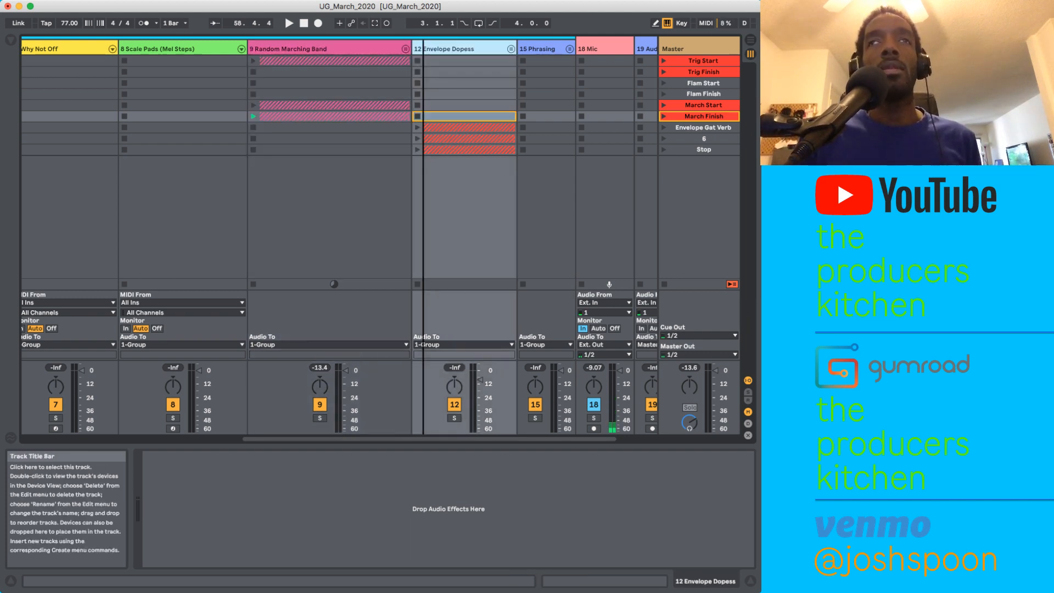
{"action": "left_click", "coordinate": [510, 48]}
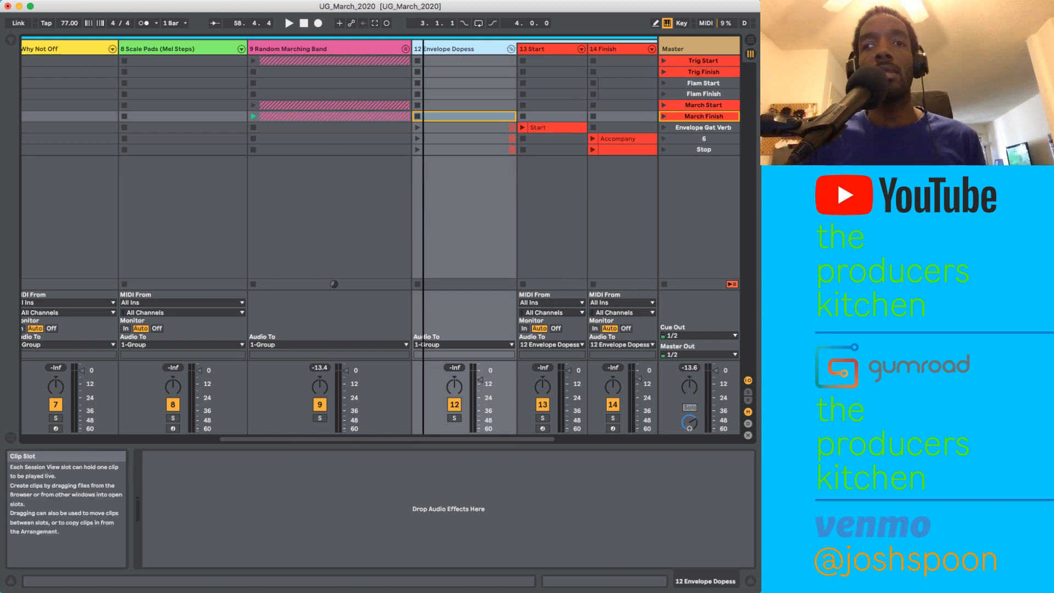
{"action": "scroll", "coordinate": [379, 235], "scroll_direction": "right", "scroll_amount": 5}
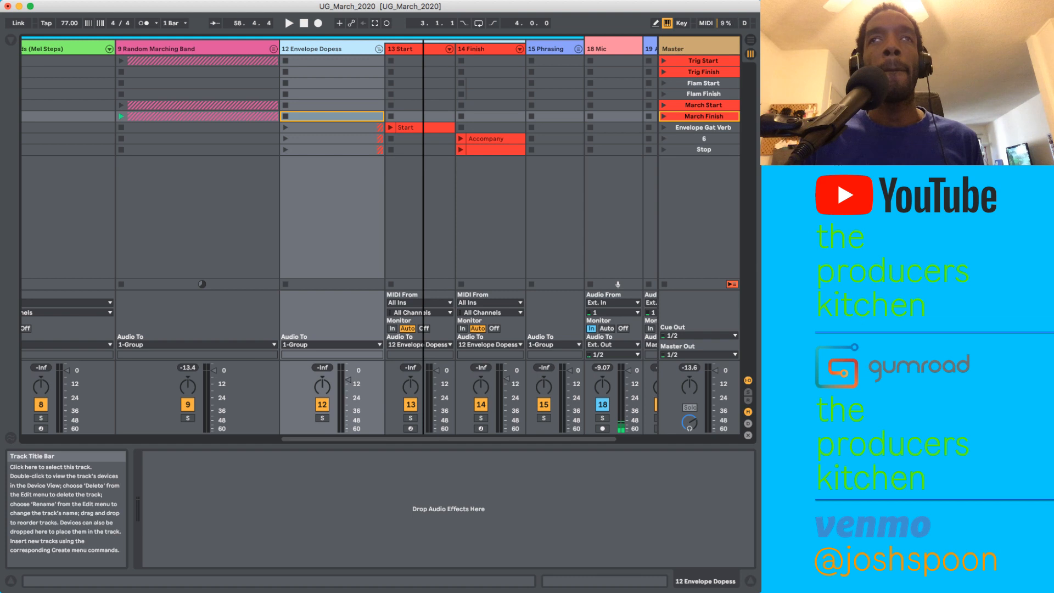
{"action": "key", "text": "Right"}
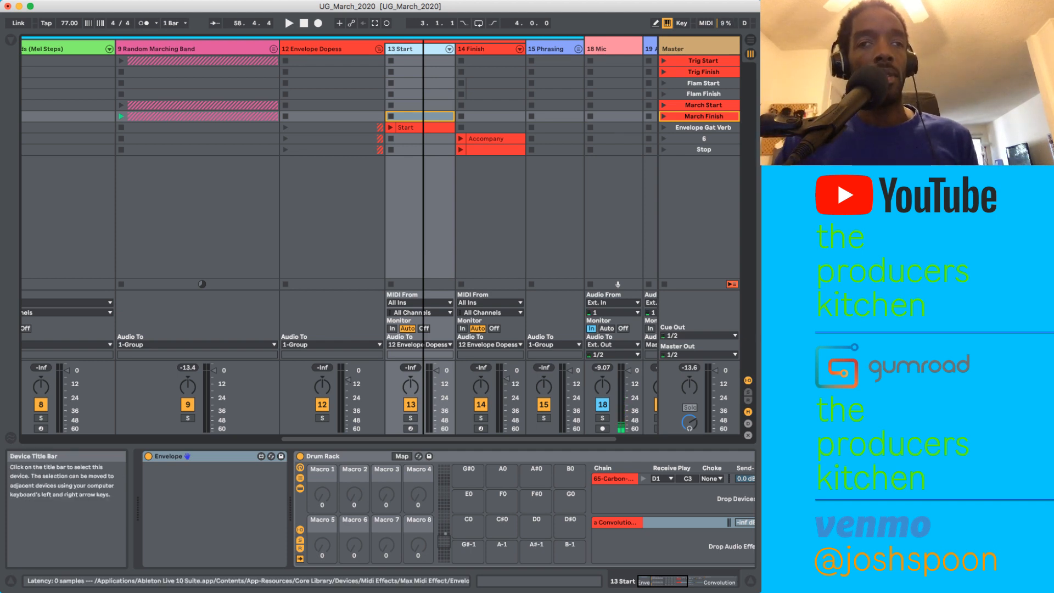
Step: Examine the Start track's Envelope device, Drum Rack and the Convolution Reverb Pro return chain
{"action": "left_click", "coordinate": [187, 455]}
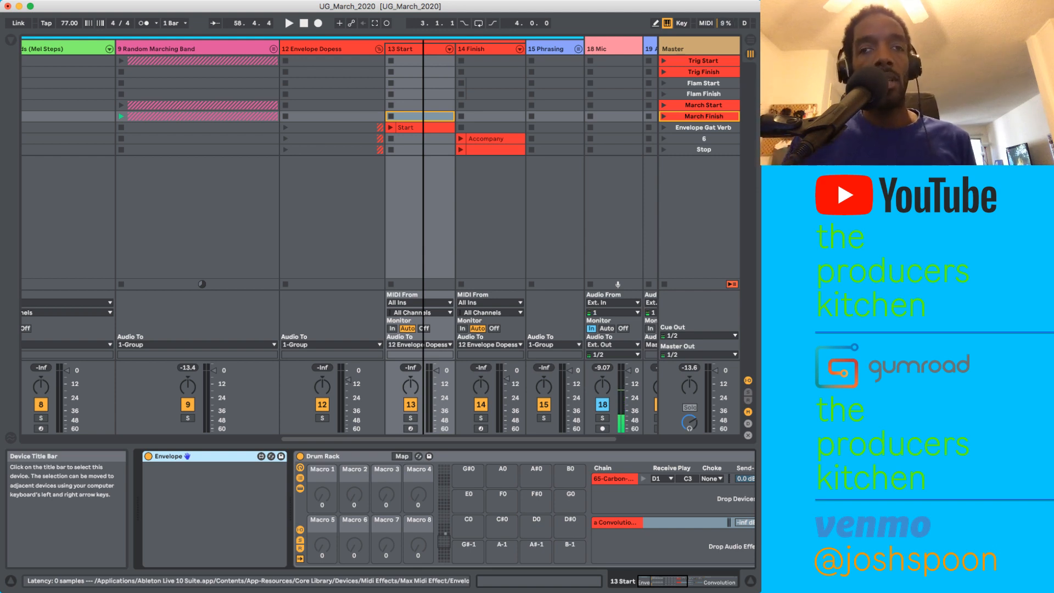
{"action": "key", "text": "Delete"}
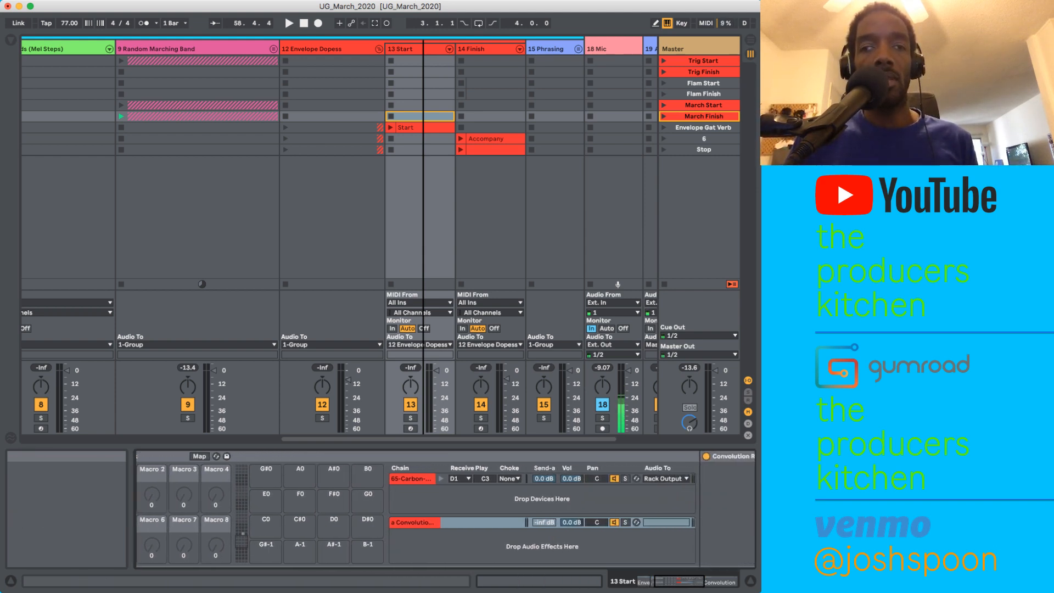
{"action": "left_click", "coordinate": [411, 522]}
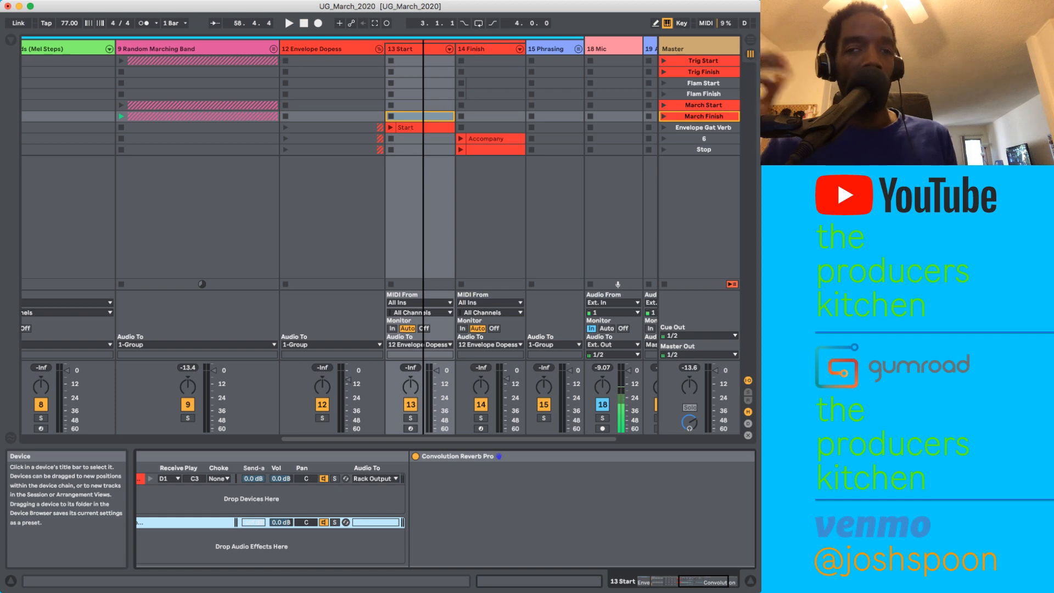
{"action": "scroll", "coordinate": [384, 510], "scroll_direction": "left", "scroll_amount": 5}
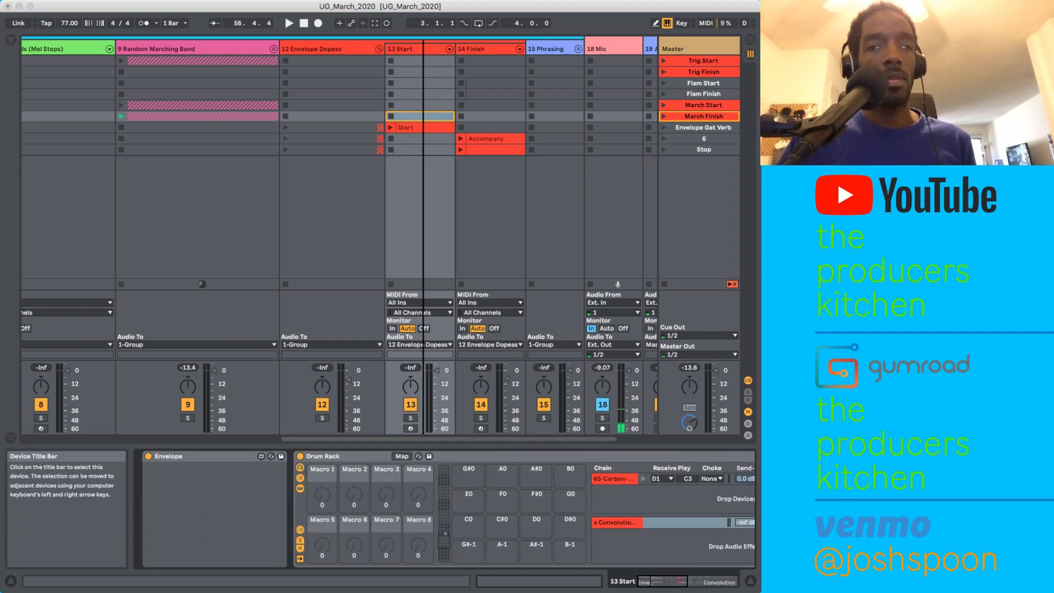
{"action": "scroll", "coordinate": [444, 510], "scroll_direction": "right", "scroll_amount": 5}
{"action": "scroll", "coordinate": [445, 511], "scroll_direction": "left", "scroll_amount": 5}
{"action": "scroll", "coordinate": [445, 511], "scroll_direction": "right", "scroll_amount": 5}
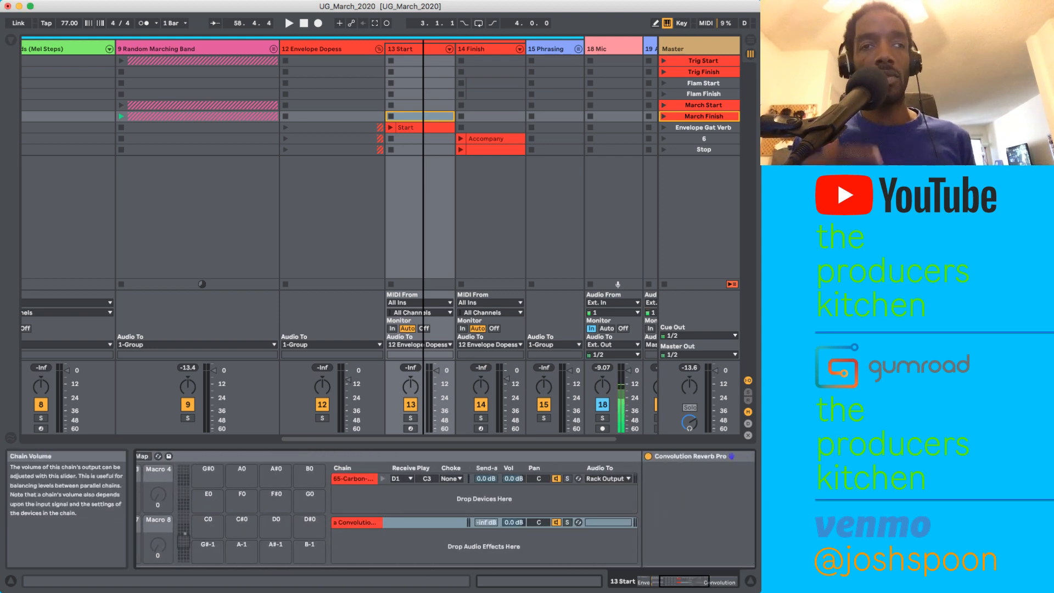
{"action": "left_click", "coordinate": [513, 522]}
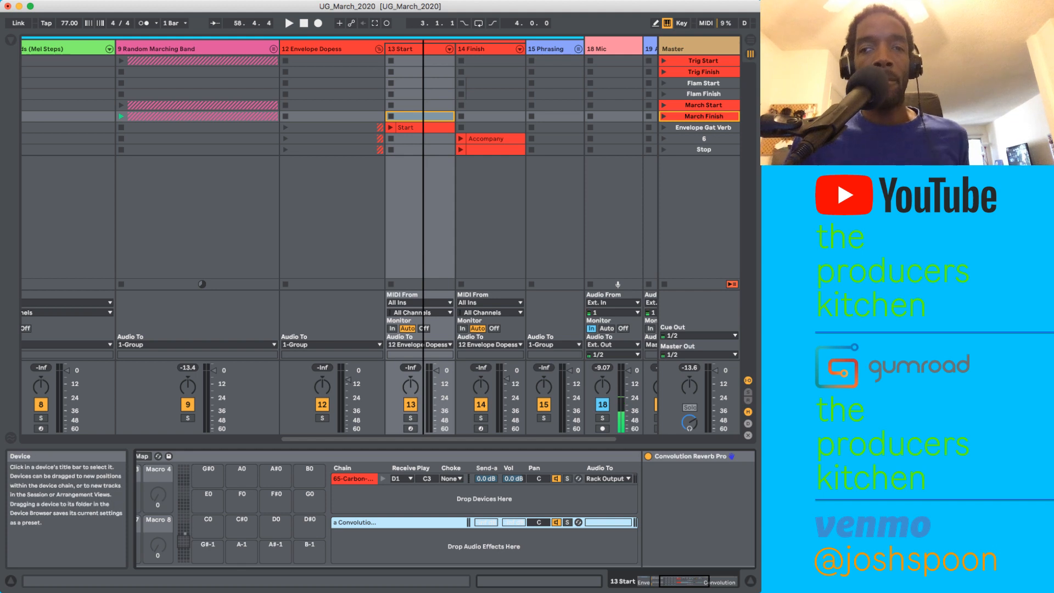
{"action": "scroll", "coordinate": [445, 511], "scroll_direction": "left", "scroll_amount": 5}
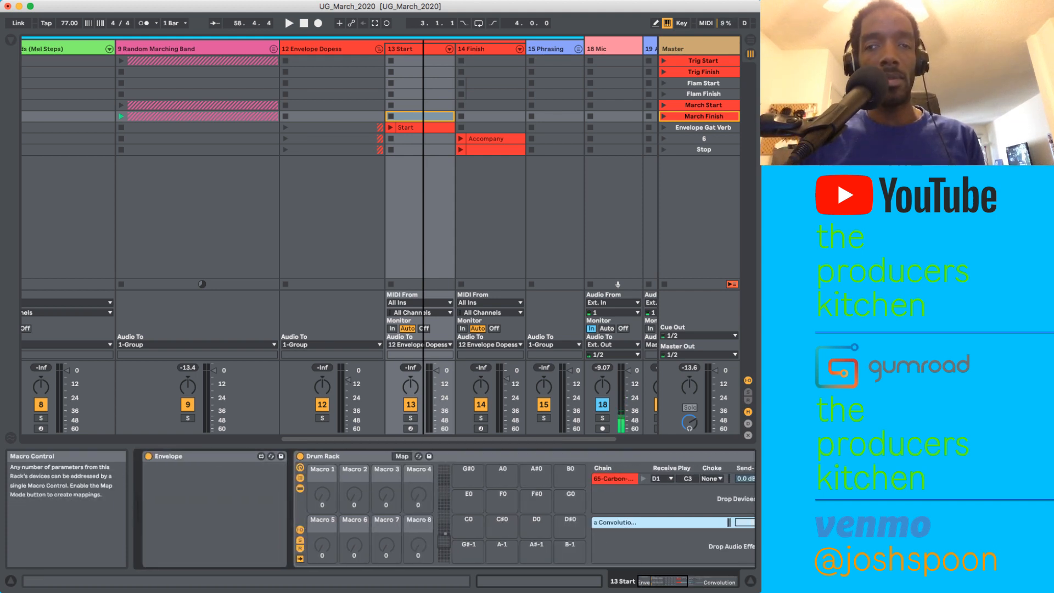
Step: Arm the Start track, lower the computer keyboard's octave to C2 and play the 65-Carbon-KickSnare pad
{"action": "scroll", "coordinate": [494, 538], "scroll_direction": "up", "scroll_amount": 4}
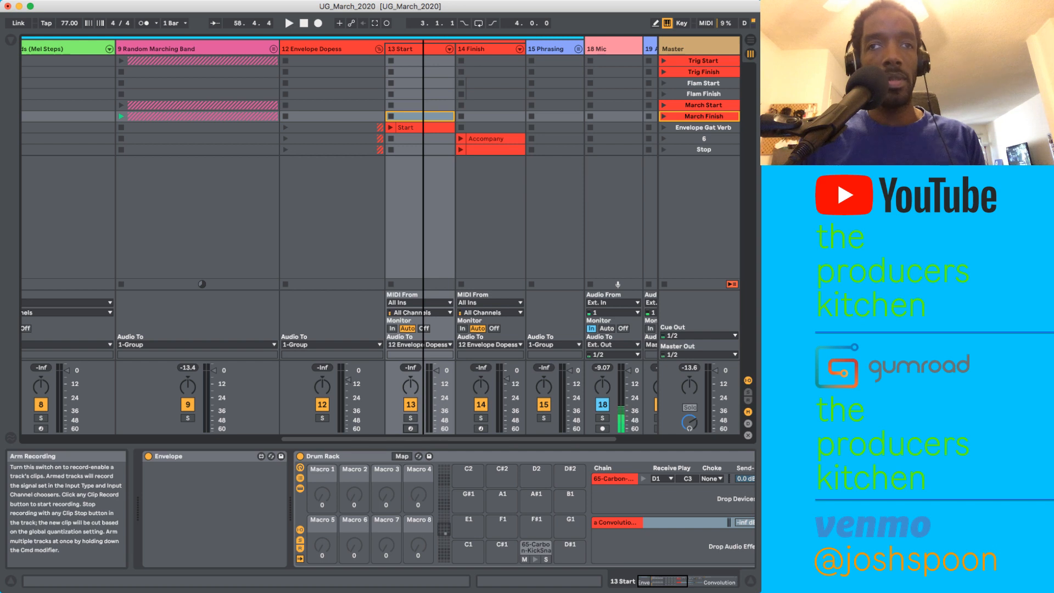
{"action": "key", "text": "a"}
{"action": "key", "text": "z"}
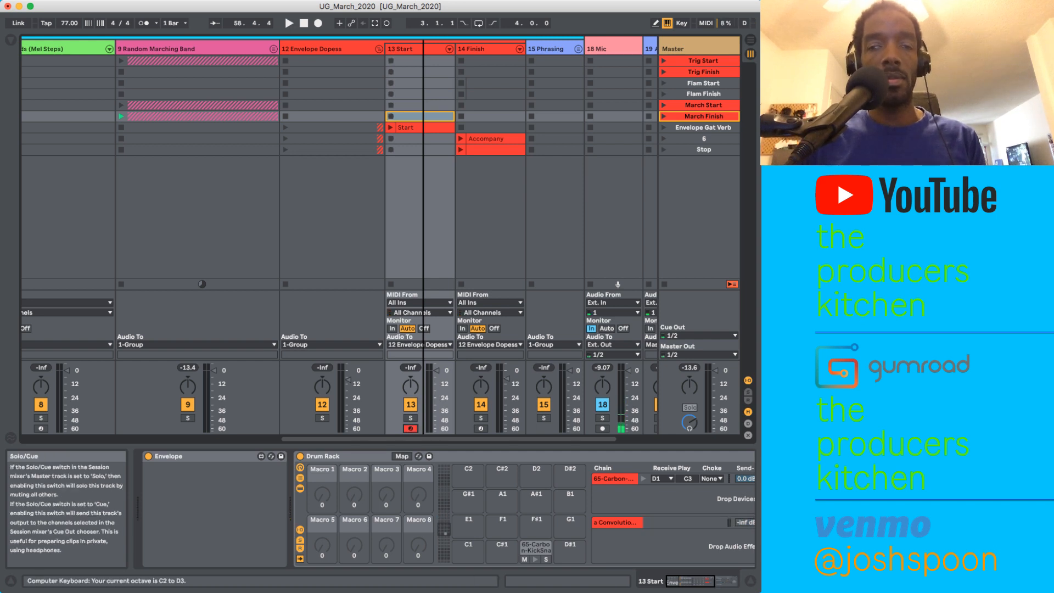
{"action": "key", "text": "d"}
{"action": "key", "text": "s"}
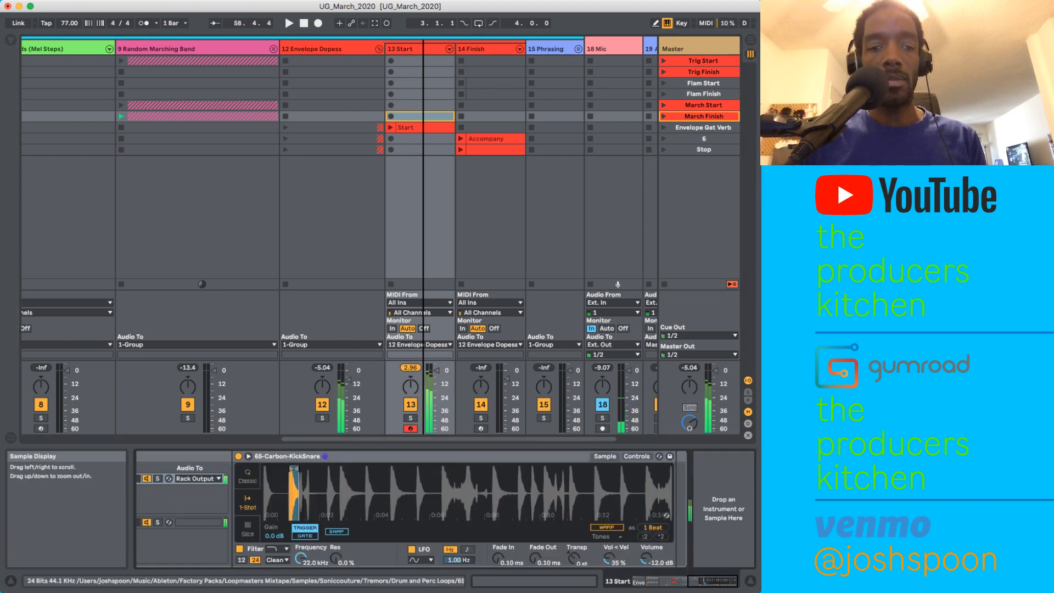
Step: Examine the signal path from the Envelope device through the 65-Carbon-KickSnare chain to the Drum Rack's convolution return chain
{"action": "scroll", "coordinate": [417, 494], "scroll_direction": "left", "scroll_amount": 10}
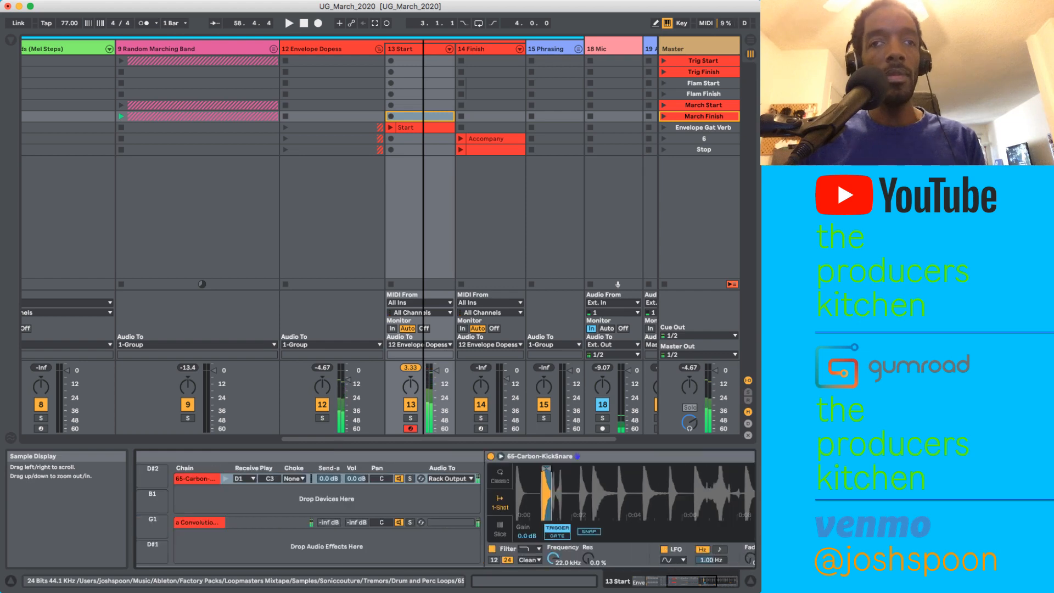
{"action": "scroll", "coordinate": [417, 494], "scroll_direction": "left", "scroll_amount": 5}
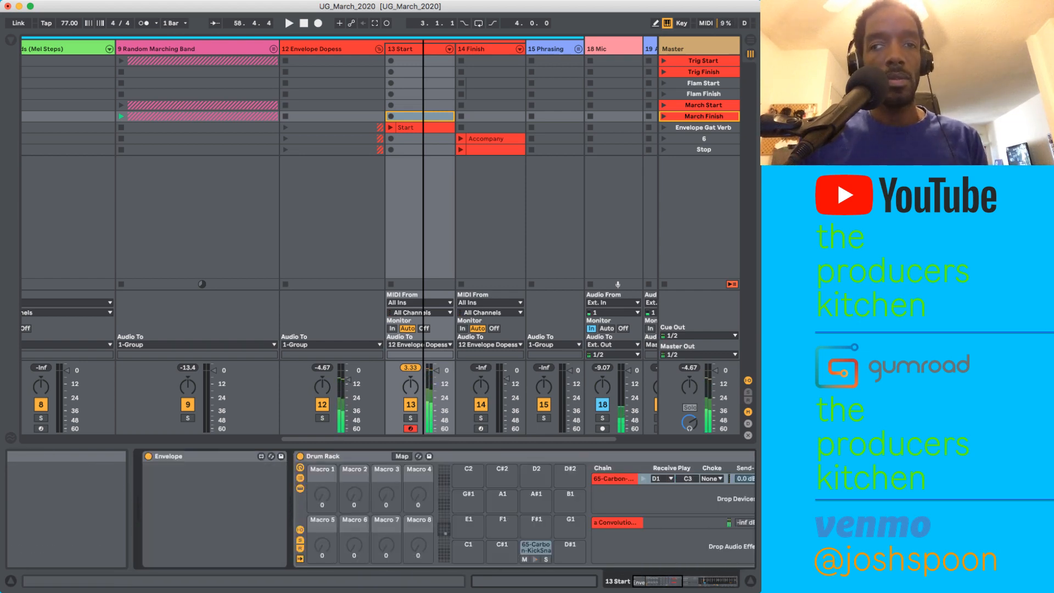
{"action": "scroll", "coordinate": [444, 508], "scroll_direction": "right", "scroll_amount": 10}
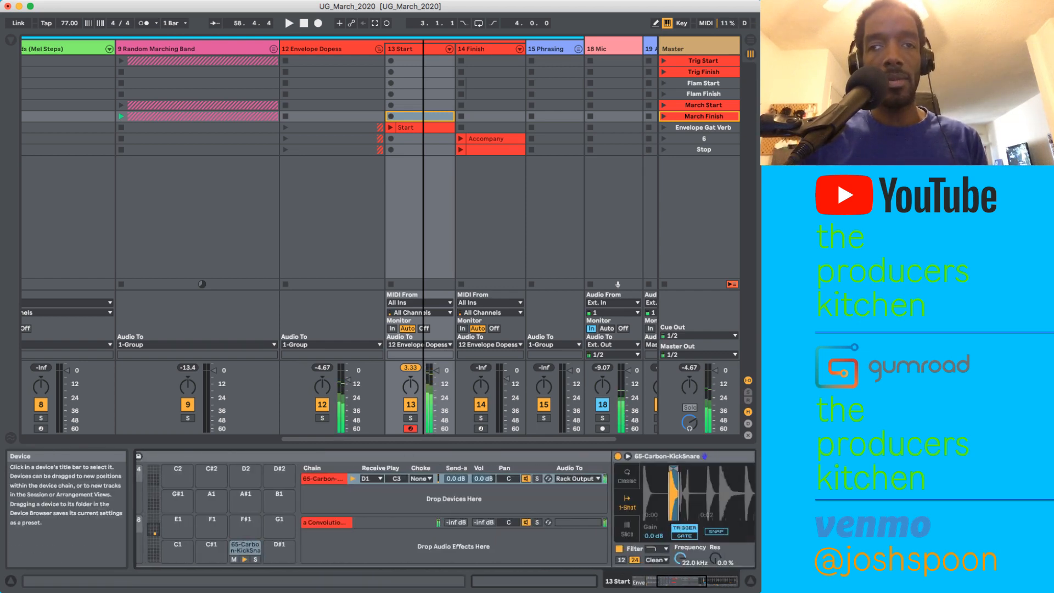
{"action": "scroll", "coordinate": [383, 526], "scroll_direction": "left", "scroll_amount": 5}
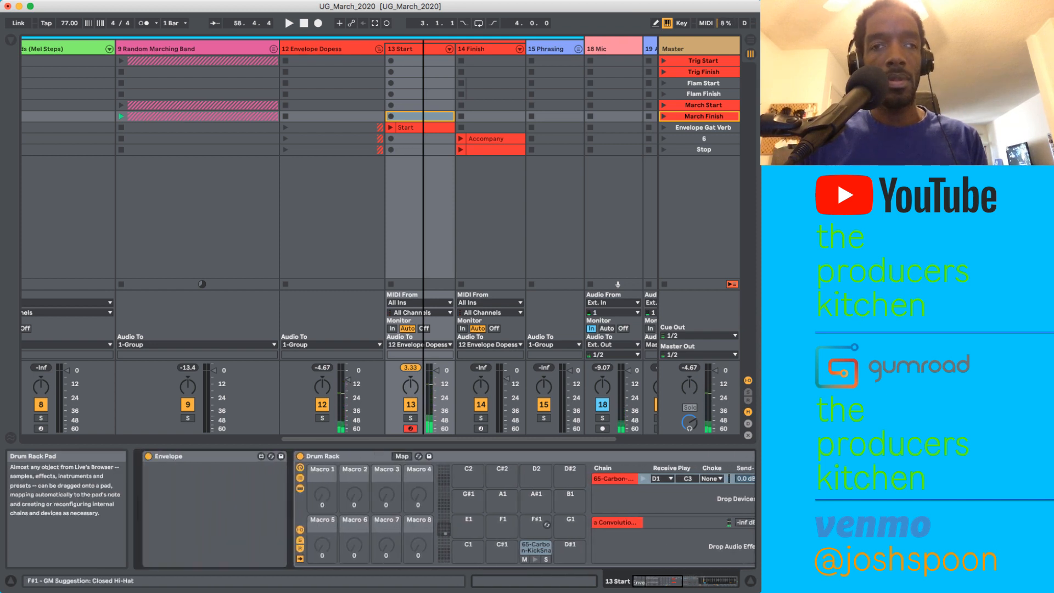
{"action": "left_click", "coordinate": [261, 456]}
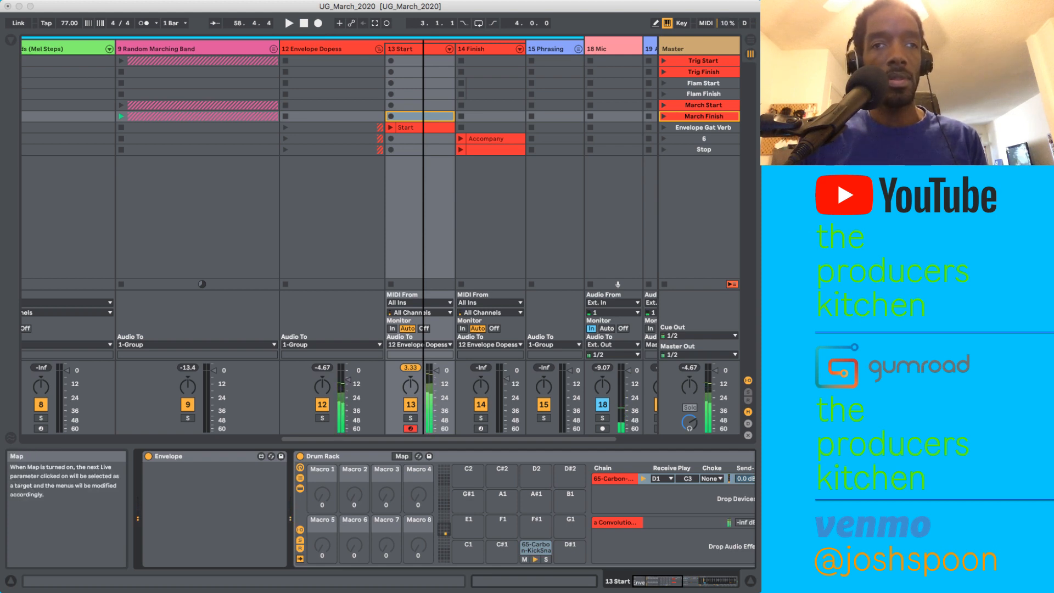
{"action": "scroll", "coordinate": [445, 509], "scroll_direction": "right", "scroll_amount": 1}
{"action": "scroll", "coordinate": [444, 509], "scroll_direction": "right", "scroll_amount": 5}
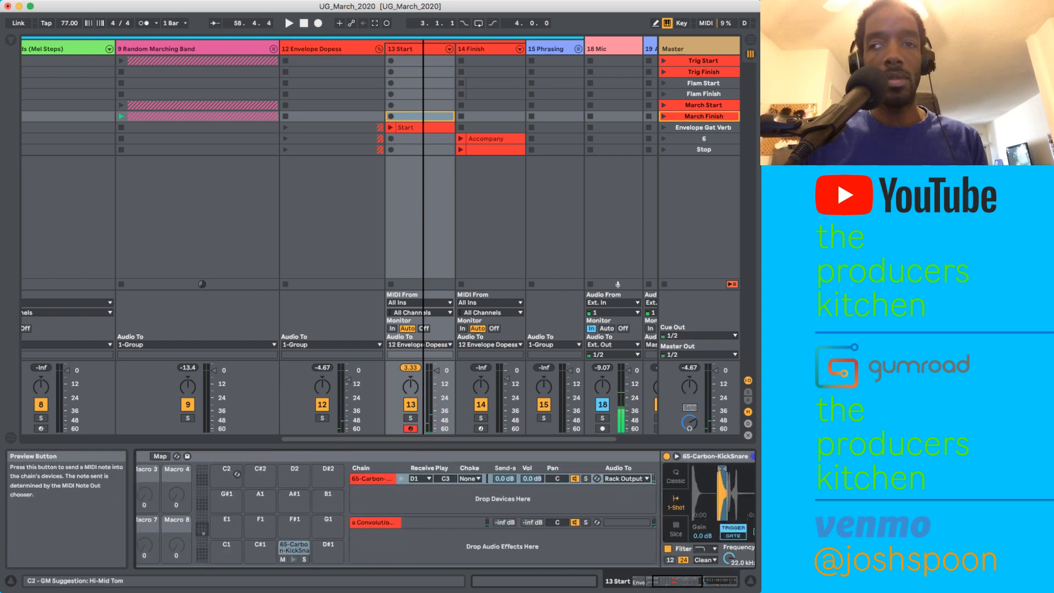
{"action": "scroll", "coordinate": [444, 509], "scroll_direction": "left", "scroll_amount": 6}
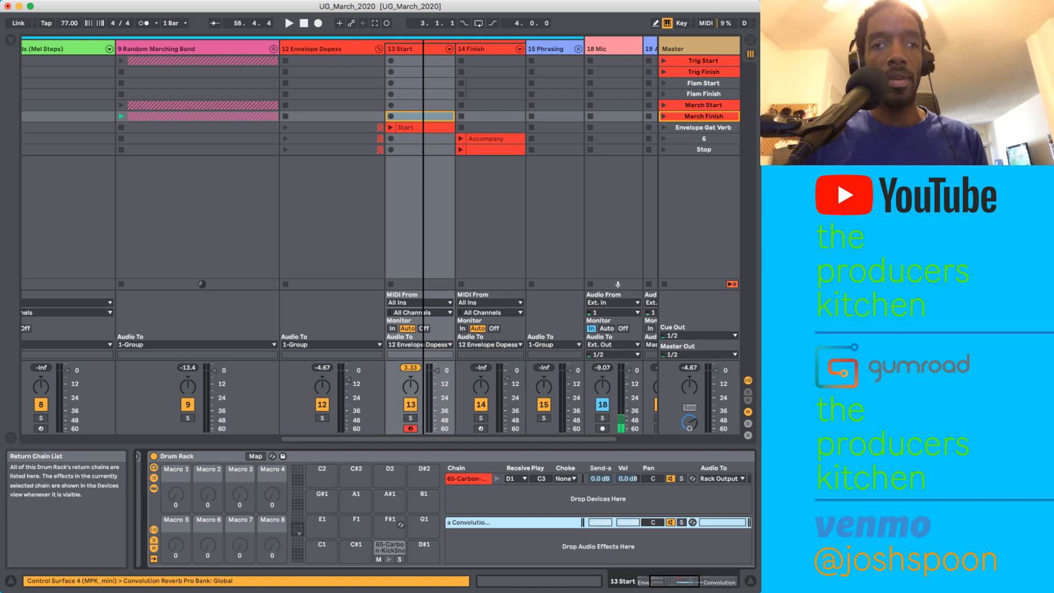
{"action": "scroll", "coordinate": [444, 508], "scroll_direction": "left", "scroll_amount": 4}
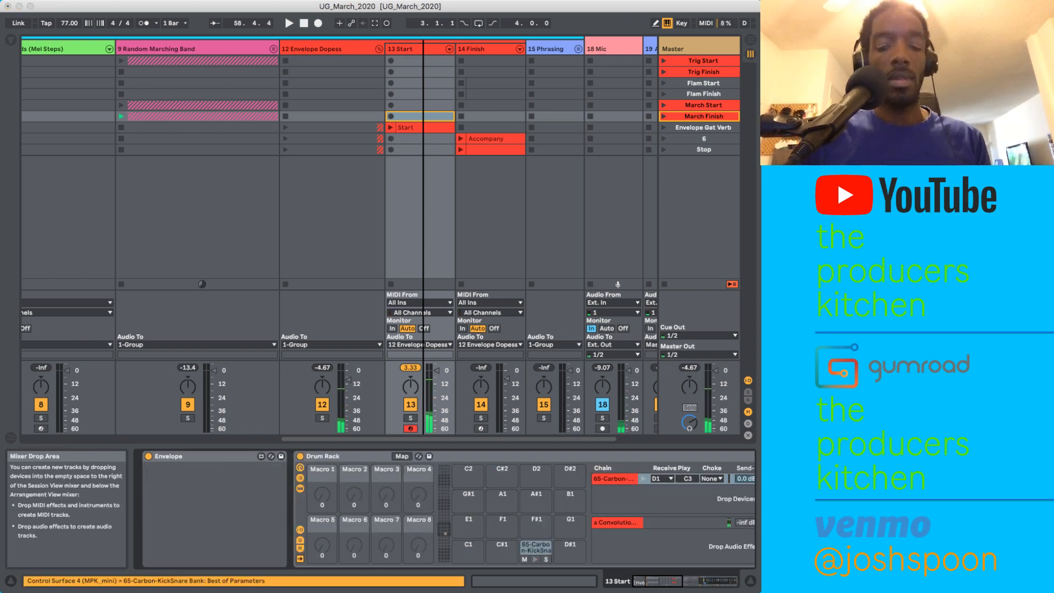
Step: Add the Note Length MIDI effect between the Envelope device and the Drum Rack on the Start track
{"action": "key", "text": "super+alt+b"}
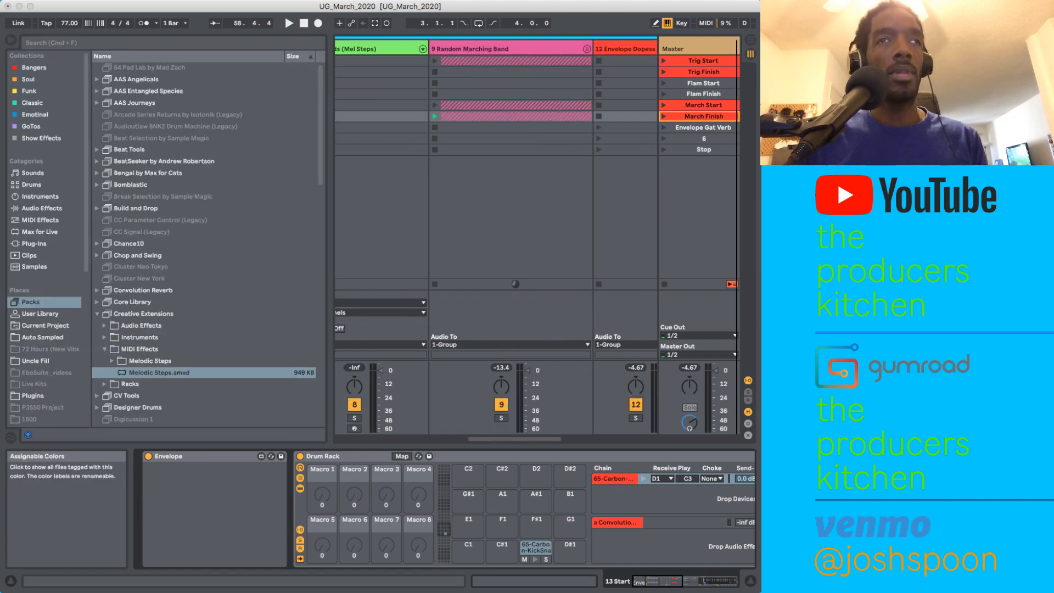
{"action": "left_click", "coordinate": [42, 208]}
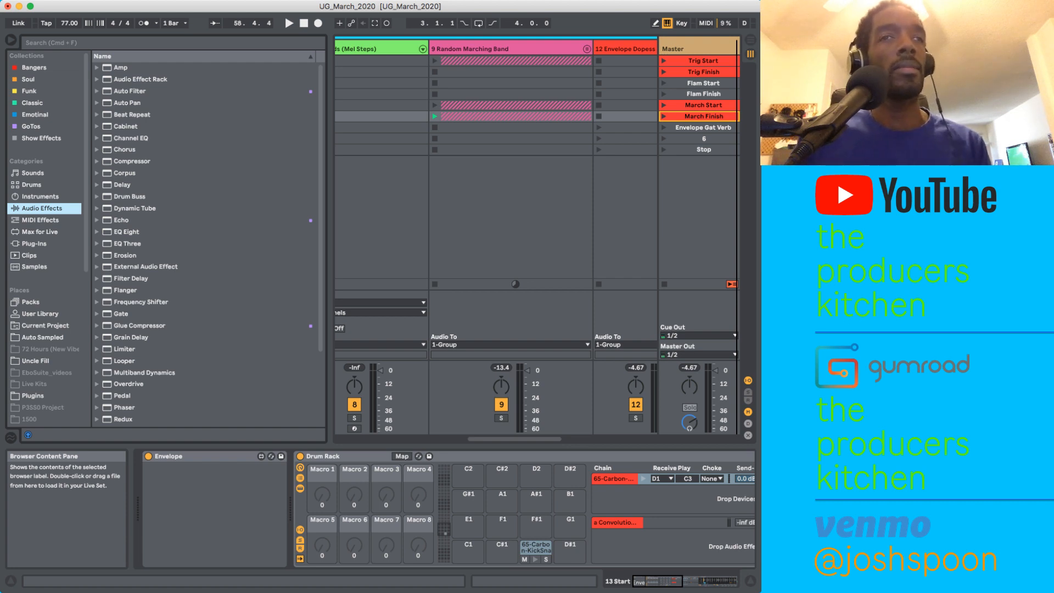
{"action": "scroll", "coordinate": [209, 241], "scroll_direction": "down", "scroll_amount": 1}
{"action": "left_click", "coordinate": [40, 220]}
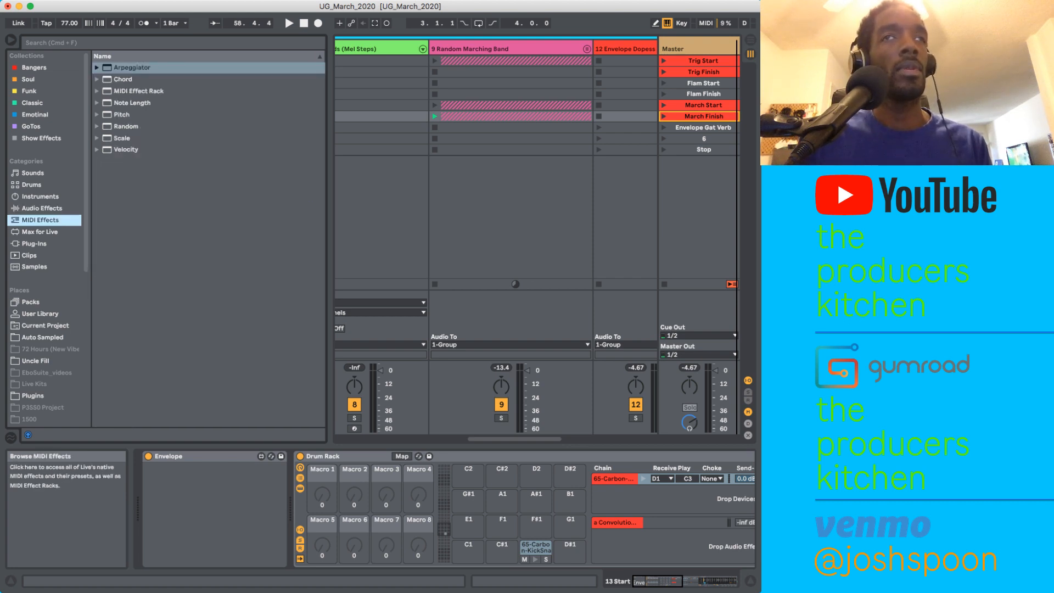
{"action": "left_click", "coordinate": [131, 102]}
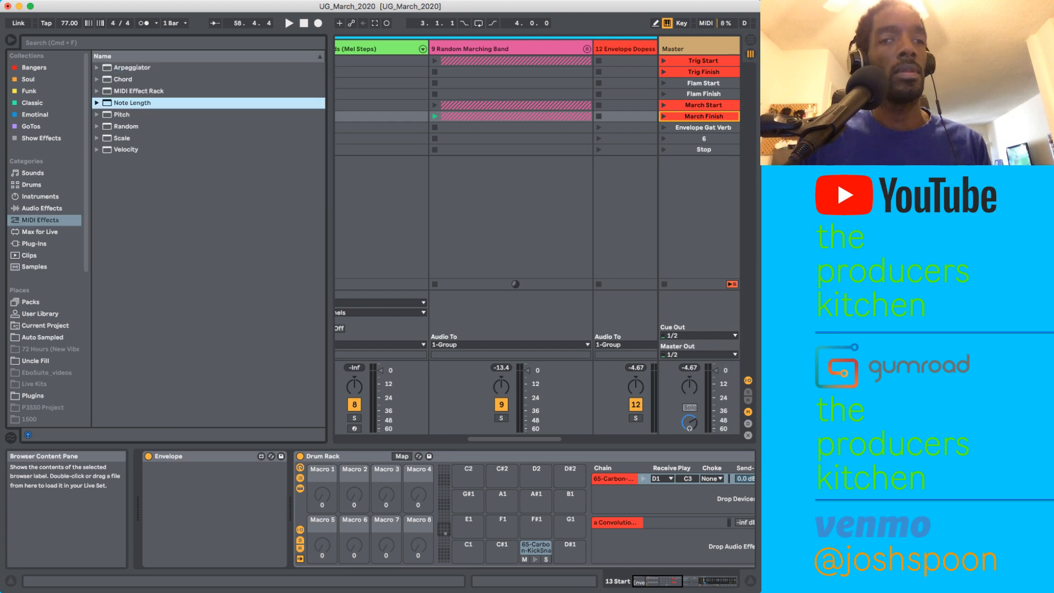
{"action": "key", "text": "Return"}
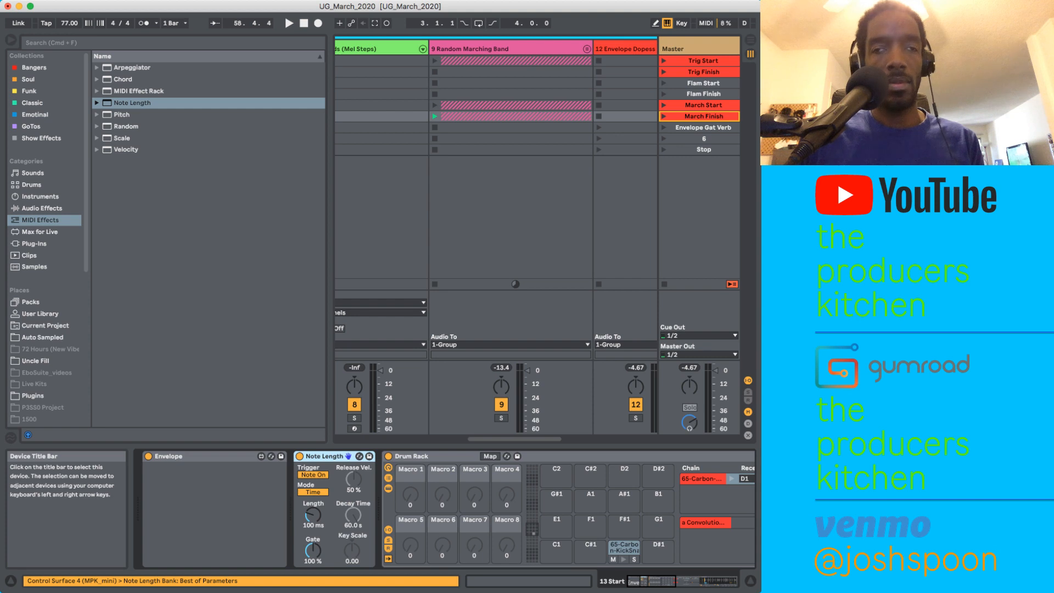
Step: Group Note Length into a MIDI Effect Rack, add a second, empty chain and deactivate the Note Length chain
{"action": "key", "text": "super+g"}
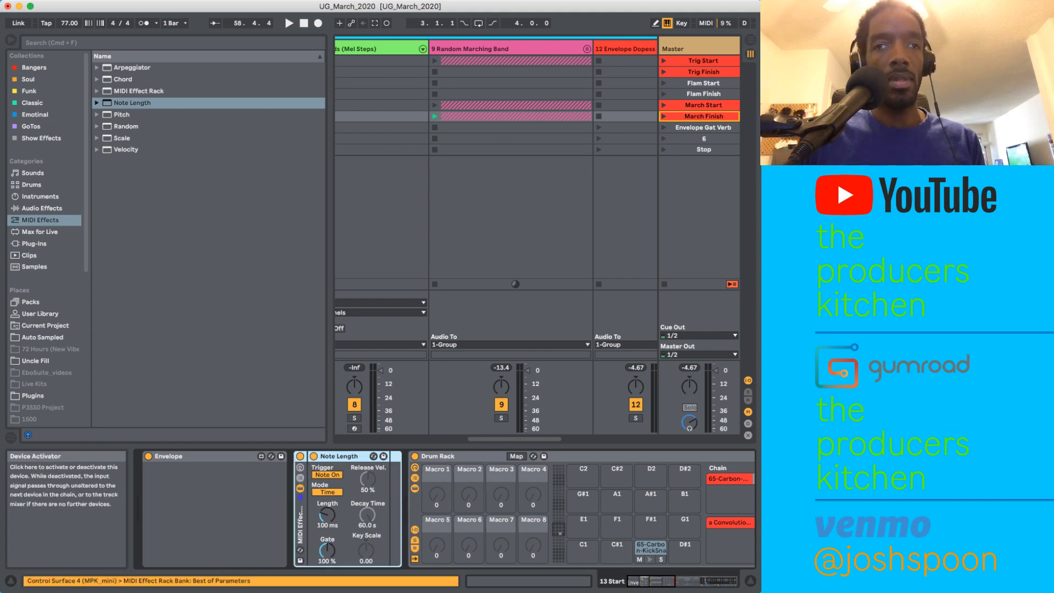
{"action": "key", "text": "super+r"}
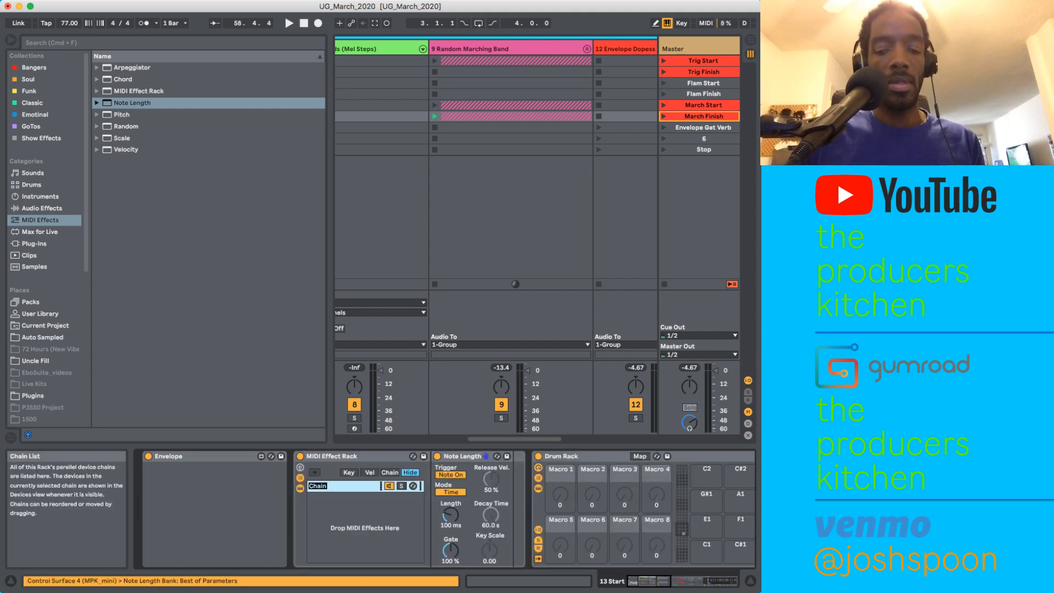
{"action": "key", "text": "Return"}
{"action": "key", "text": "Delete"}
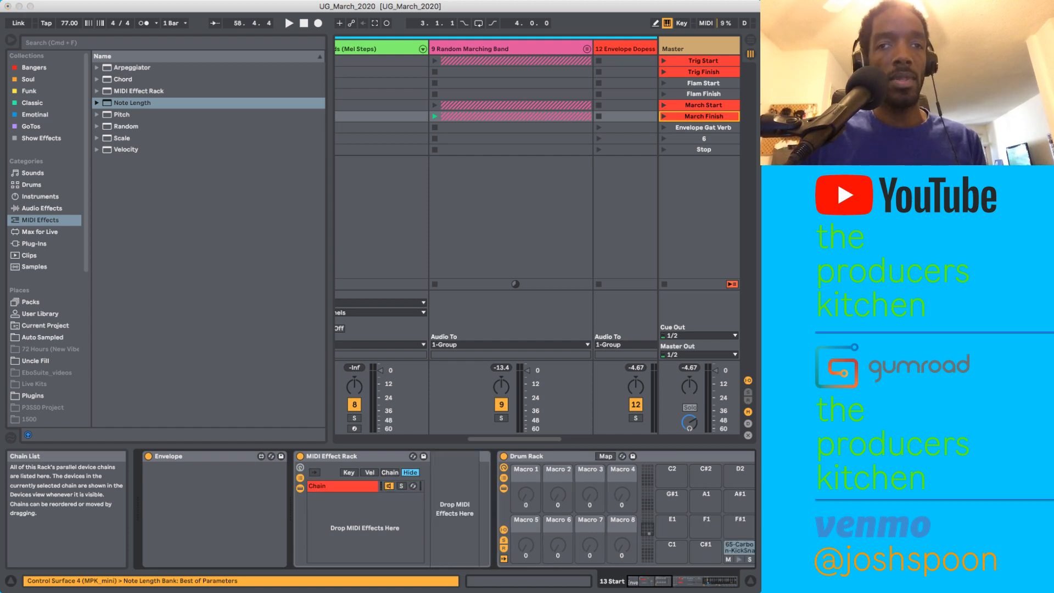
{"action": "key", "text": "super+d"}
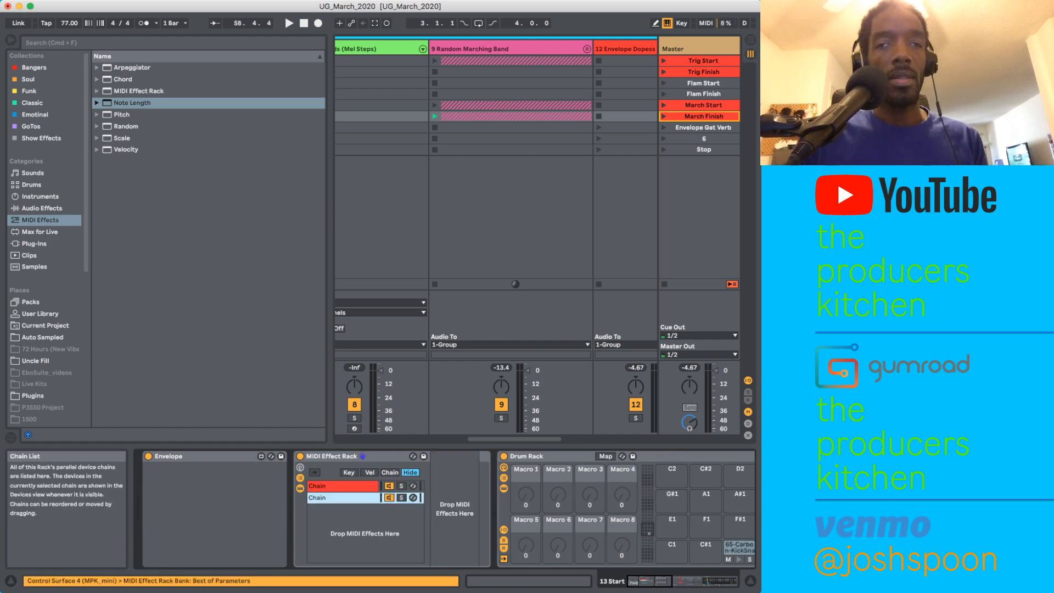
{"action": "left_click", "coordinate": [388, 486]}
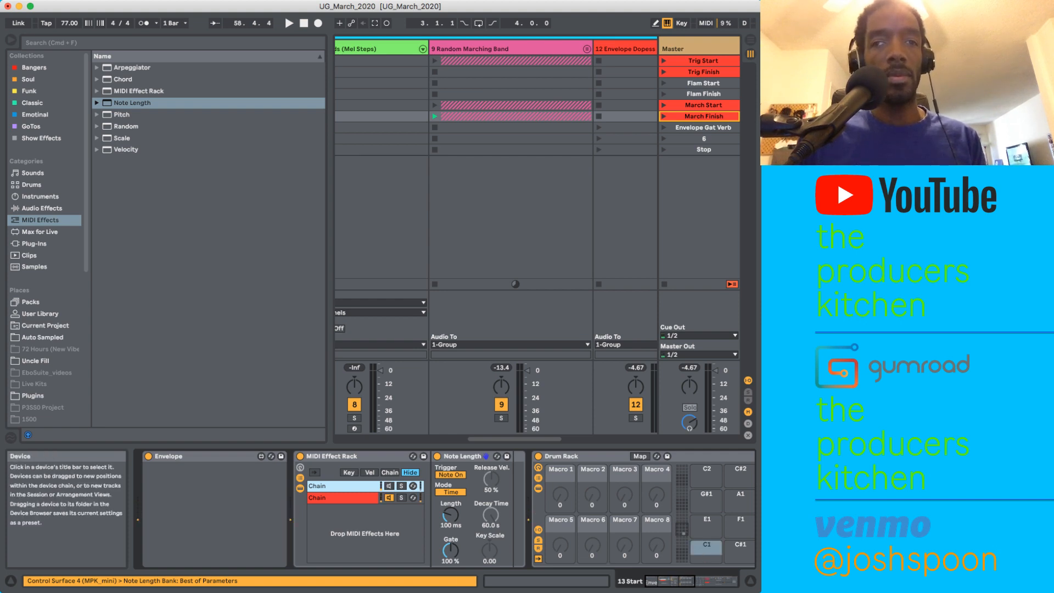
Step: Set Note Length's length to 1.90 s and move the Envelope device behind it in the rack's first chain
{"action": "left_click", "coordinate": [343, 497]}
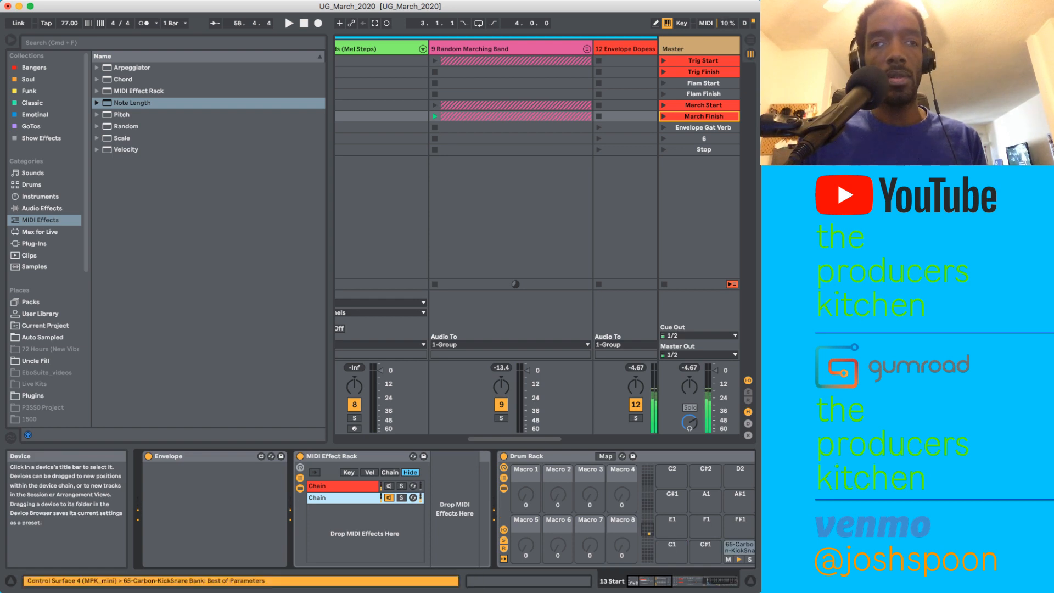
{"action": "left_click", "coordinate": [343, 486]}
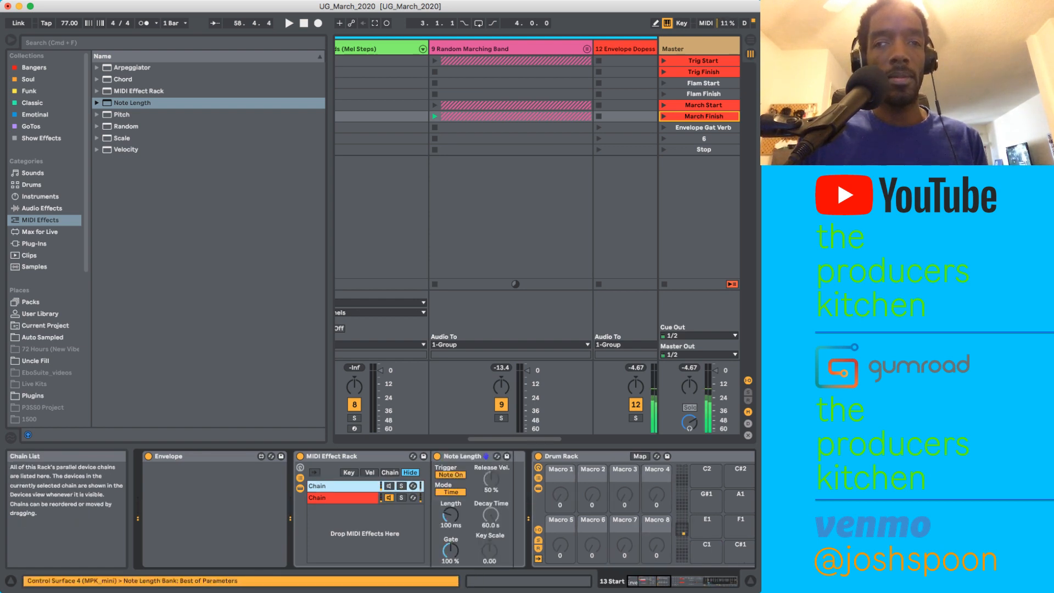
{"action": "left_click_drag", "start_coordinate": [450, 514], "coordinate": [450, 483]}
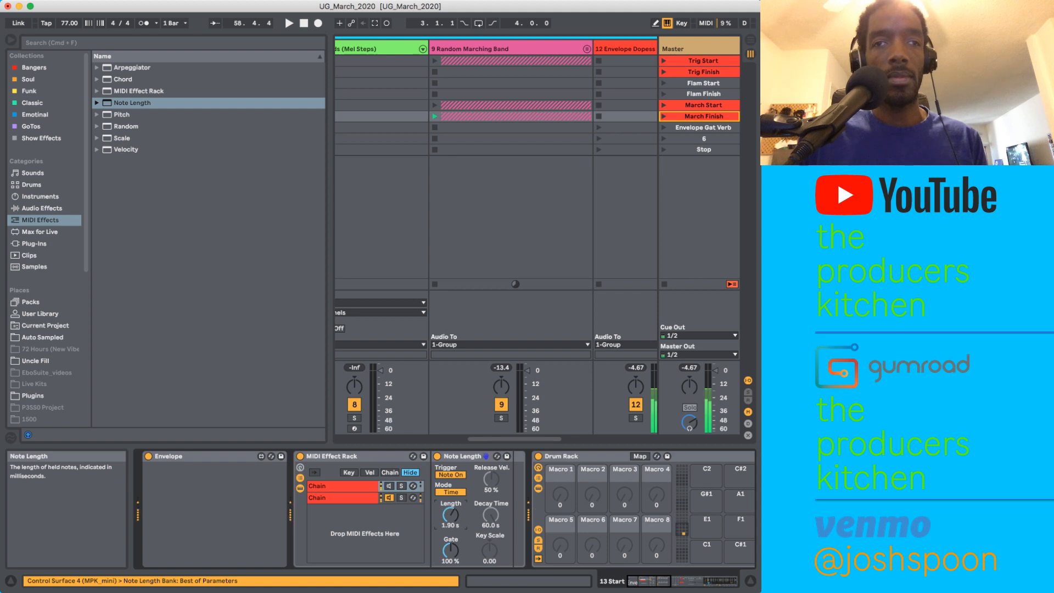
{"action": "left_click", "coordinate": [187, 455]}
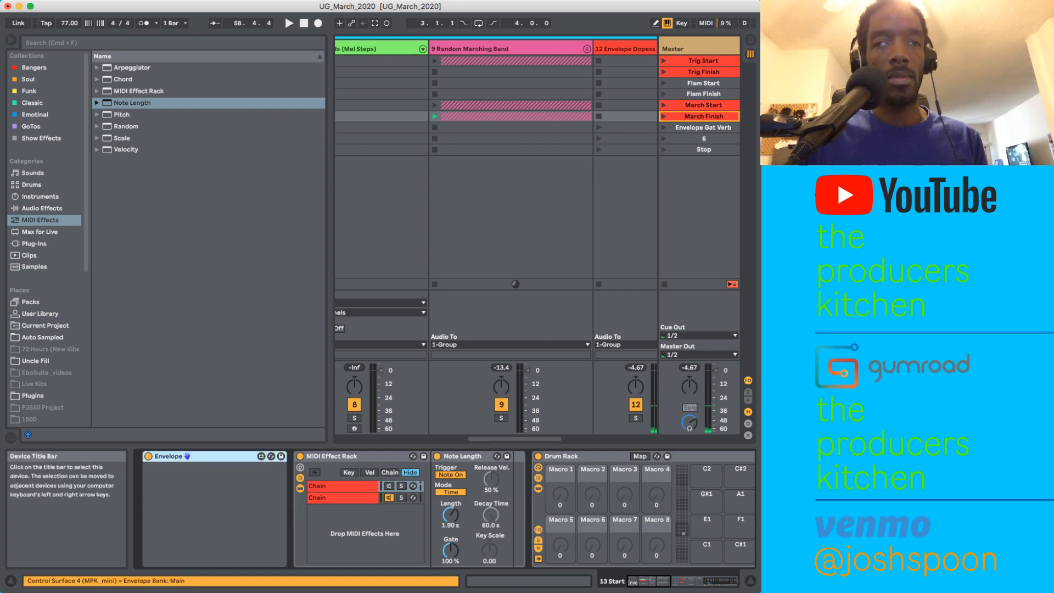
{"action": "left_click_drag", "start_coordinate": [187, 456], "coordinate": [408, 456]}
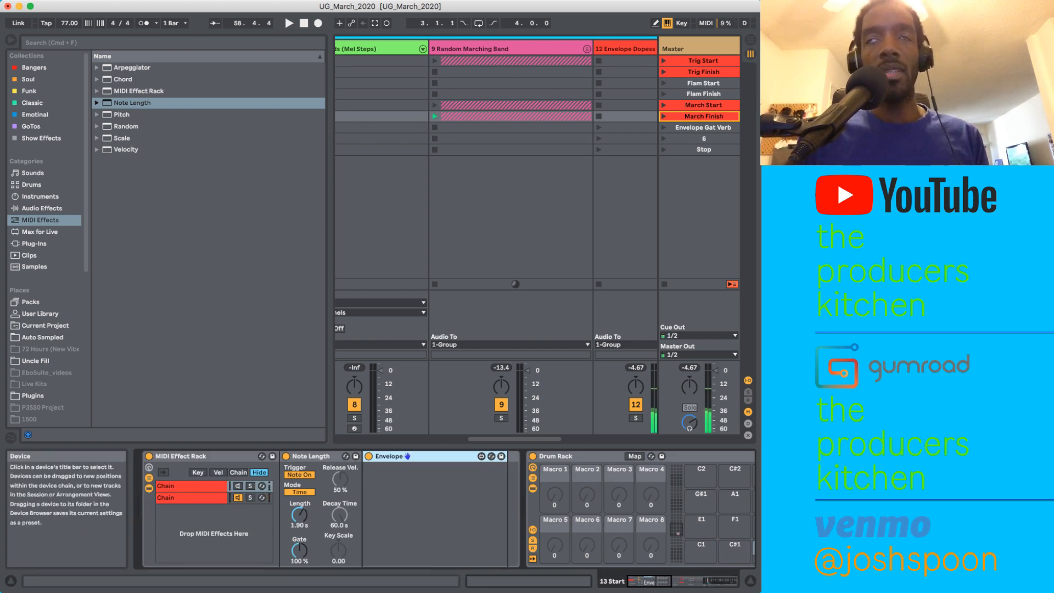
Step: Select the Finish track and display the devices of its Drum Rack's 65-Carbon-KickSnare pad
{"action": "scroll", "coordinate": [535, 236], "scroll_direction": "right", "scroll_amount": 5}
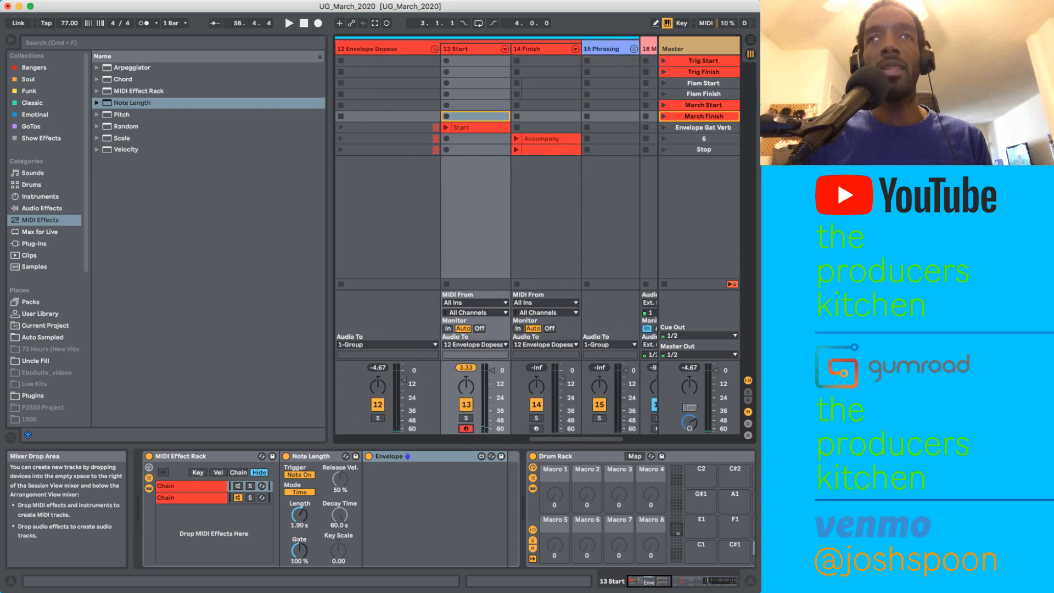
{"action": "scroll", "coordinate": [655, 284], "scroll_direction": "right", "scroll_amount": 2}
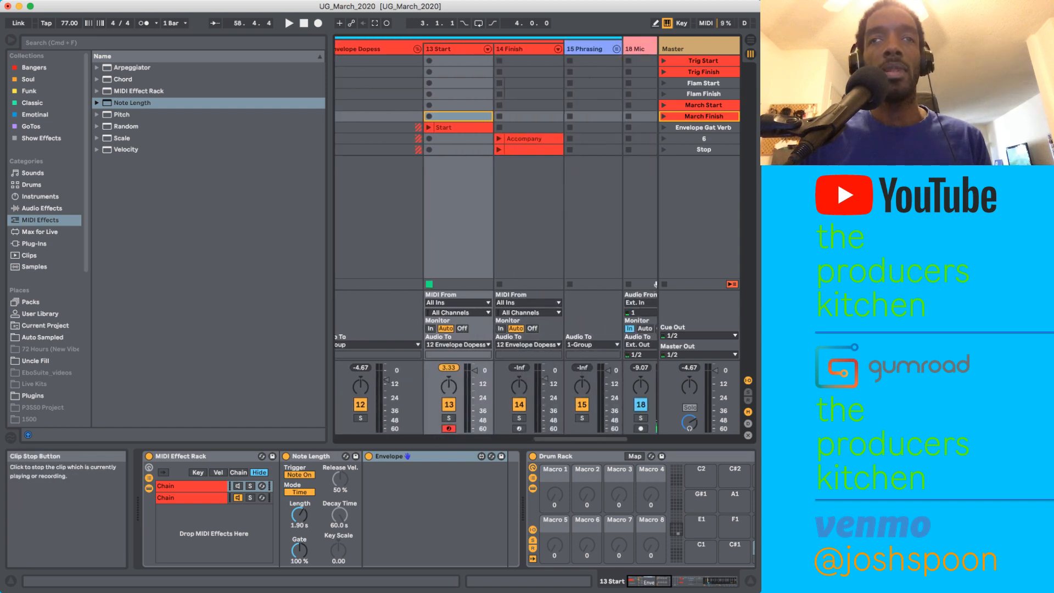
{"action": "key", "text": "Right"}
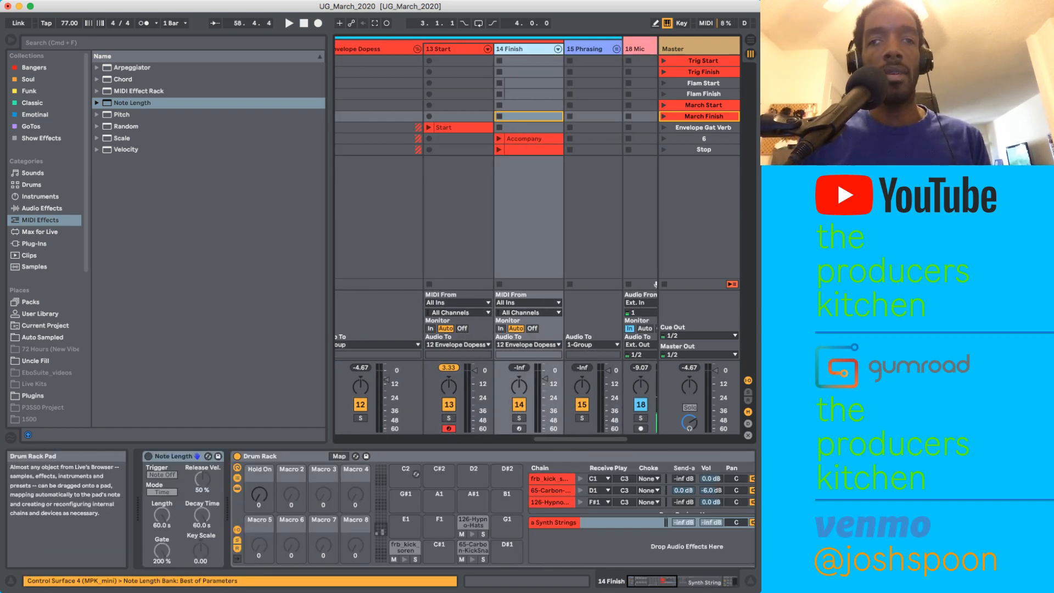
{"action": "scroll", "coordinate": [384, 510], "scroll_direction": "right", "scroll_amount": 6}
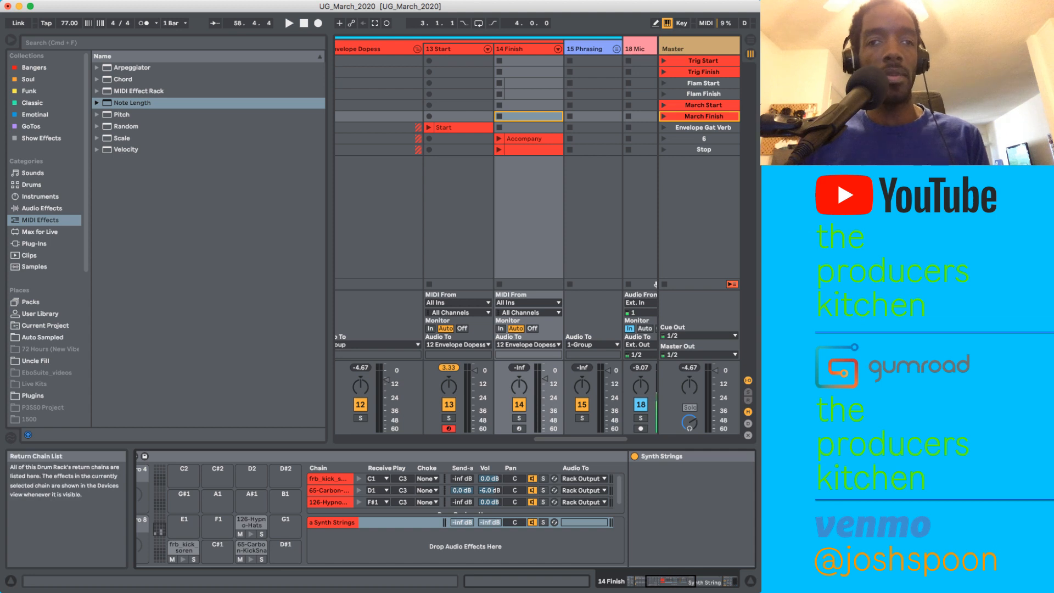
{"action": "left_click", "coordinate": [251, 547]}
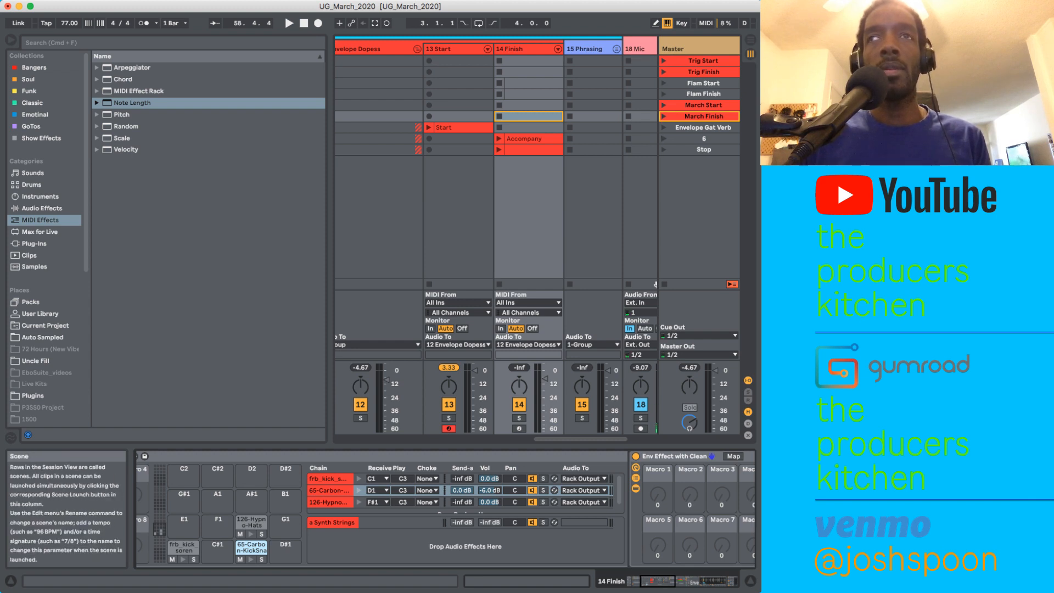
Step: Launch scene 6 with the Accompany clip and solo the 65-Carbon-KickSnare pad in the Finish Drum Rack
{"action": "left_click", "coordinate": [663, 138]}
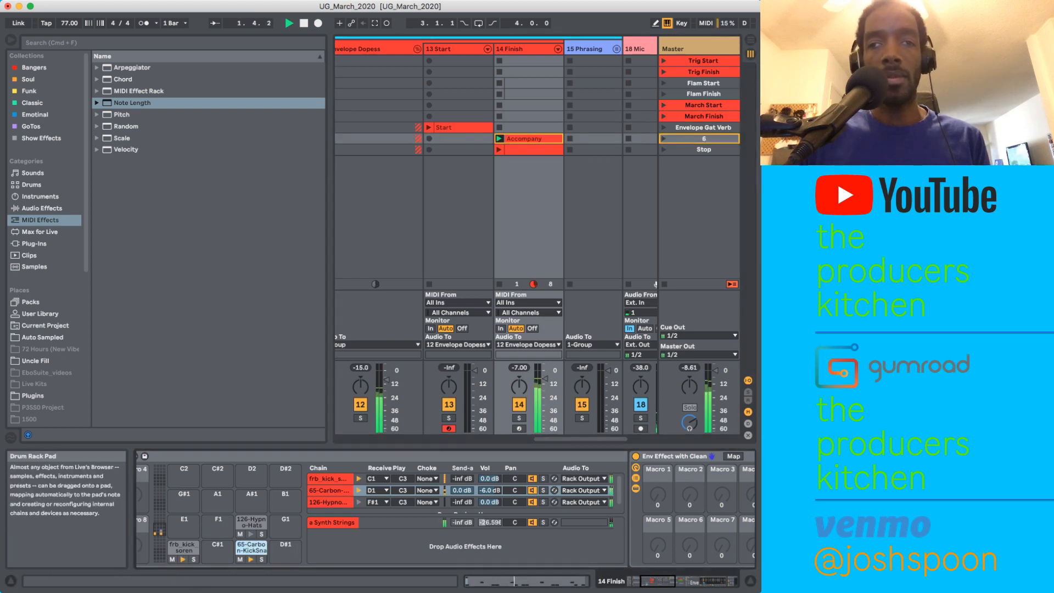
{"action": "scroll", "coordinate": [439, 527], "scroll_direction": "left", "scroll_amount": 3}
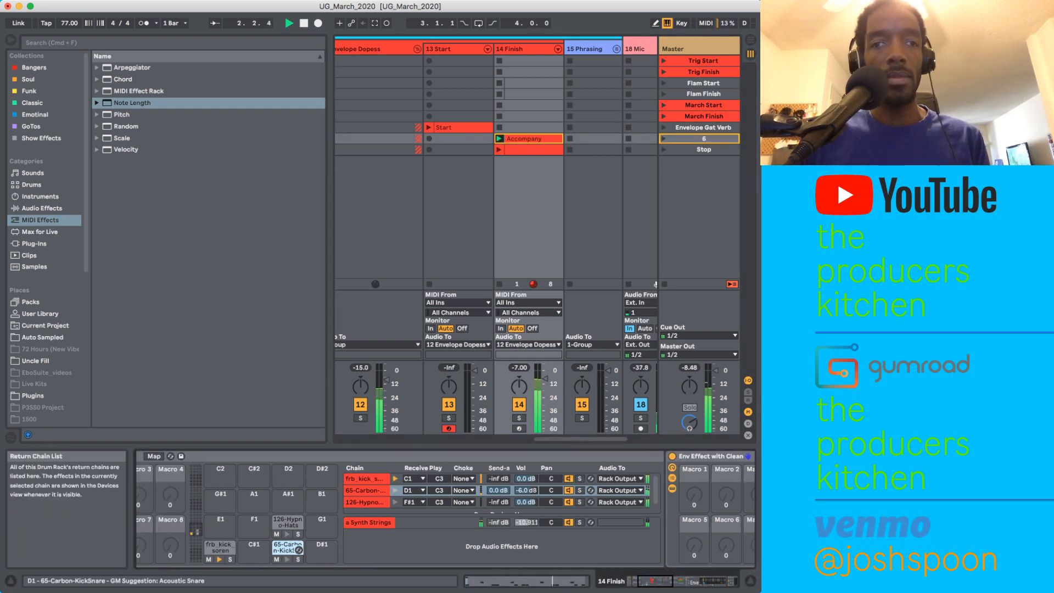
{"action": "left_click", "coordinate": [298, 558]}
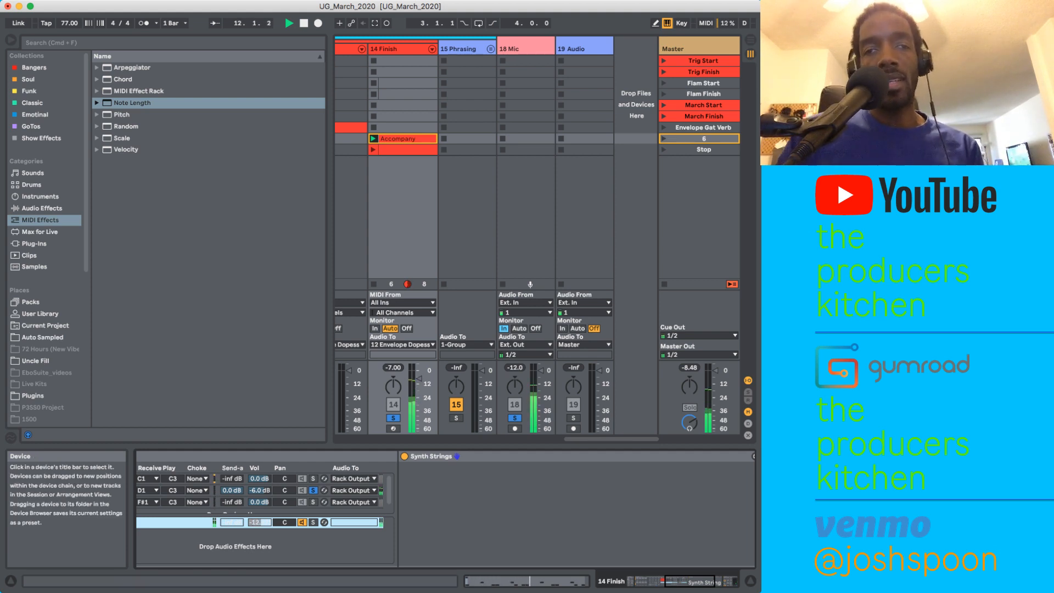
Step: Examine the Drum Rack's Synth Strings return chain, the 126-Hypno-Hats chain and the 65-Carbon-KickSnare's Env Effect with Clean rack
{"action": "scroll", "coordinate": [439, 510], "scroll_direction": "left", "scroll_amount": 10}
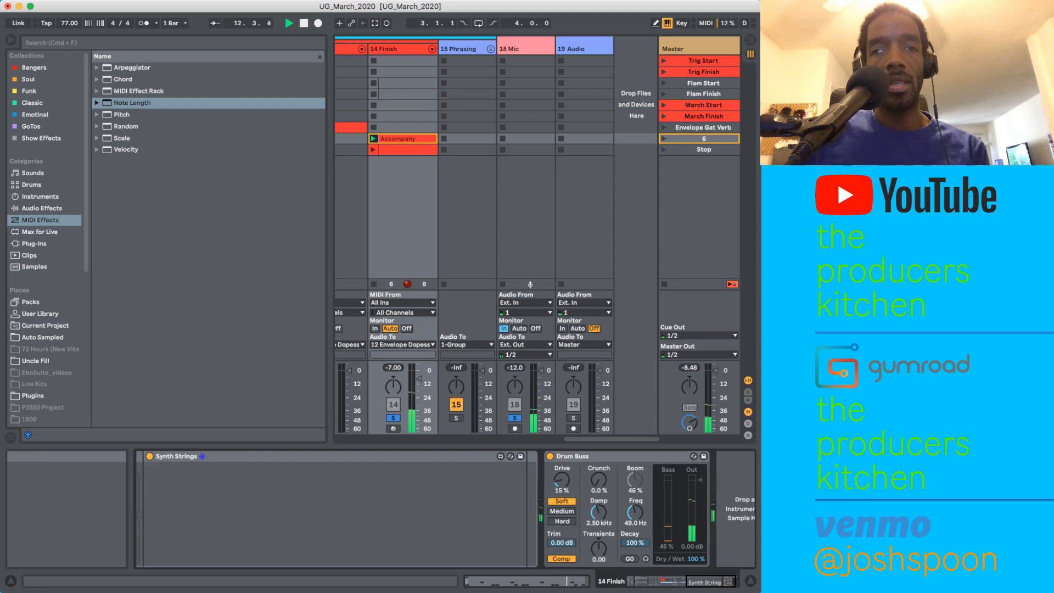
{"action": "scroll", "coordinate": [450, 510], "scroll_direction": "left", "scroll_amount": 2}
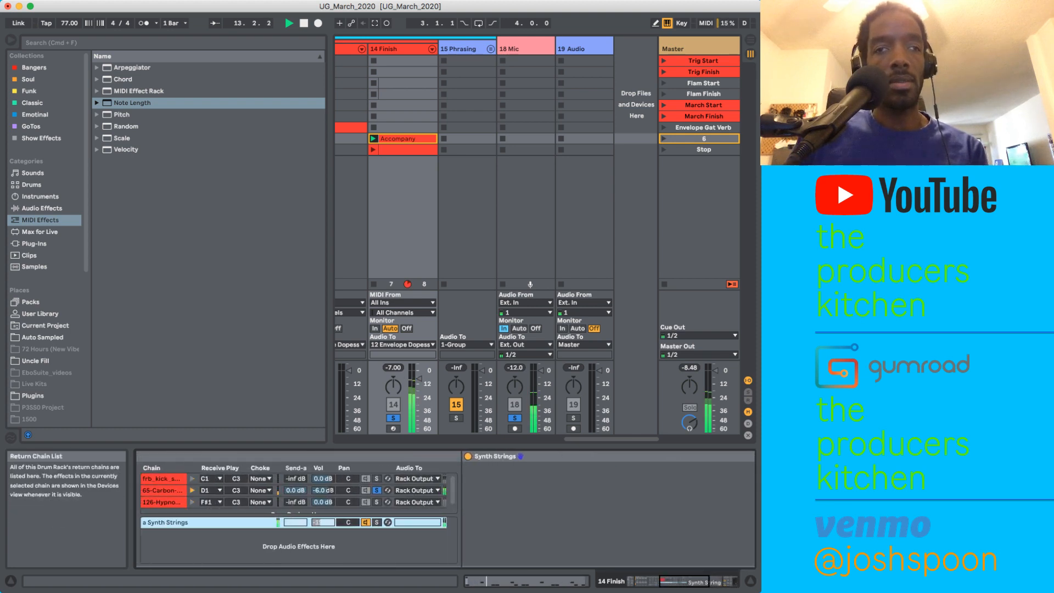
{"action": "left_click", "coordinate": [162, 502]}
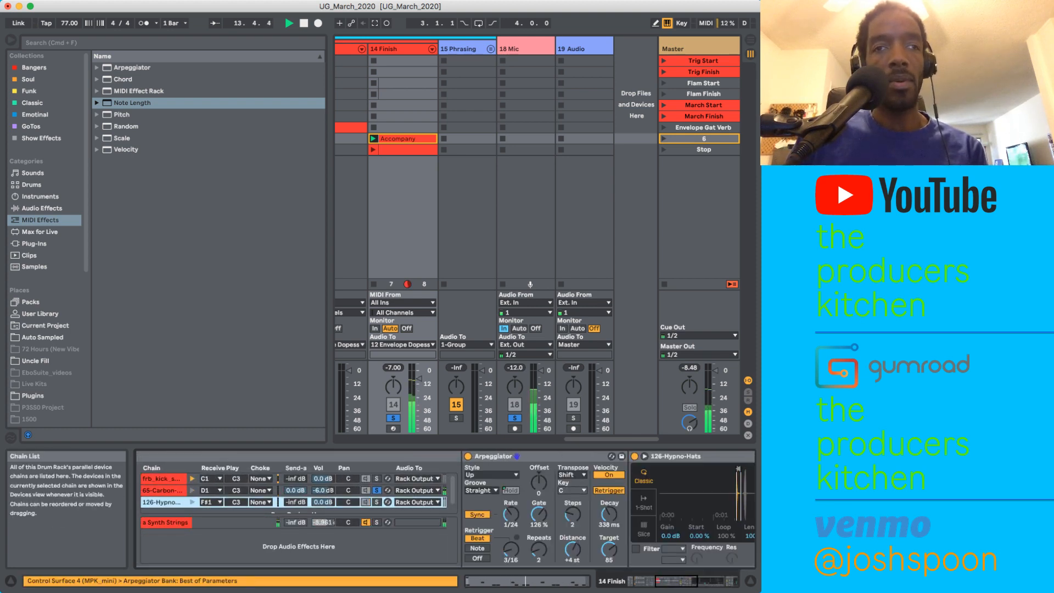
{"action": "left_click", "coordinate": [162, 490]}
{"action": "scroll", "coordinate": [450, 510], "scroll_direction": "right", "scroll_amount": 5}
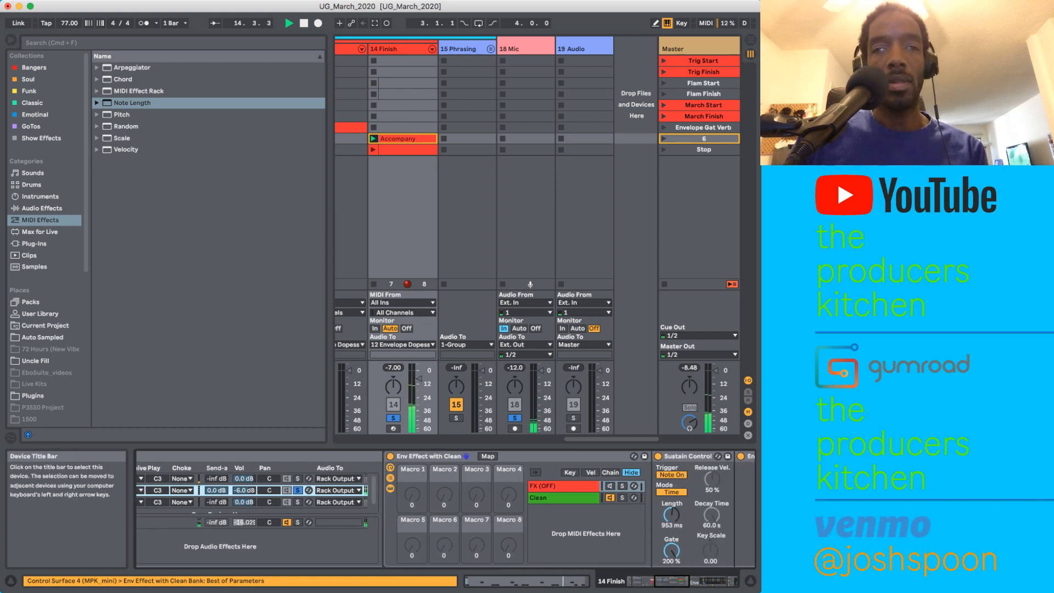
{"action": "key", "text": "Right"}
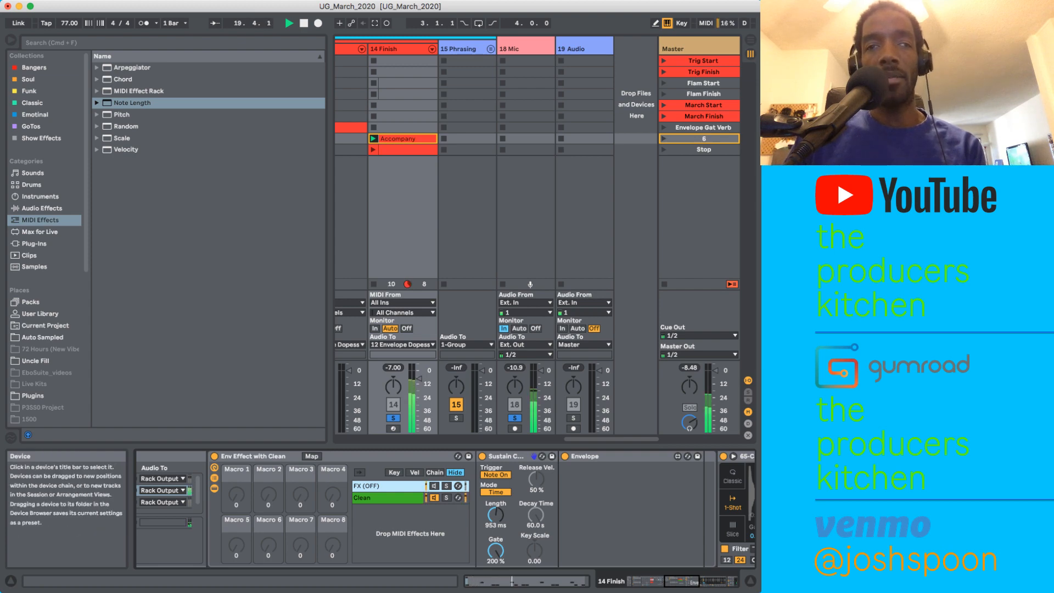
{"action": "scroll", "coordinate": [151, 510], "scroll_direction": "left", "scroll_amount": 3}
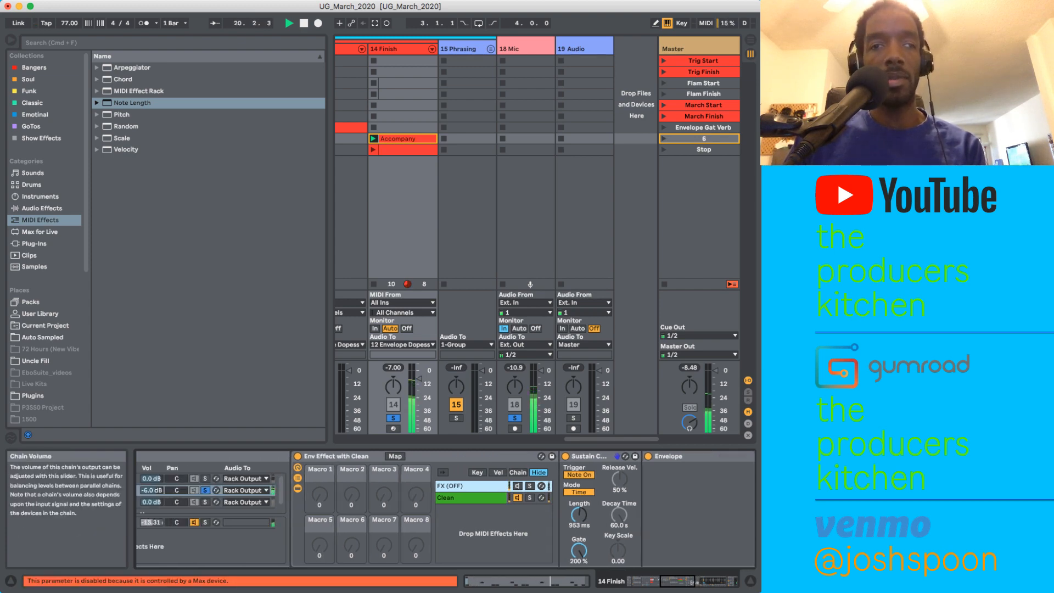
{"action": "left_click", "coordinate": [159, 522]}
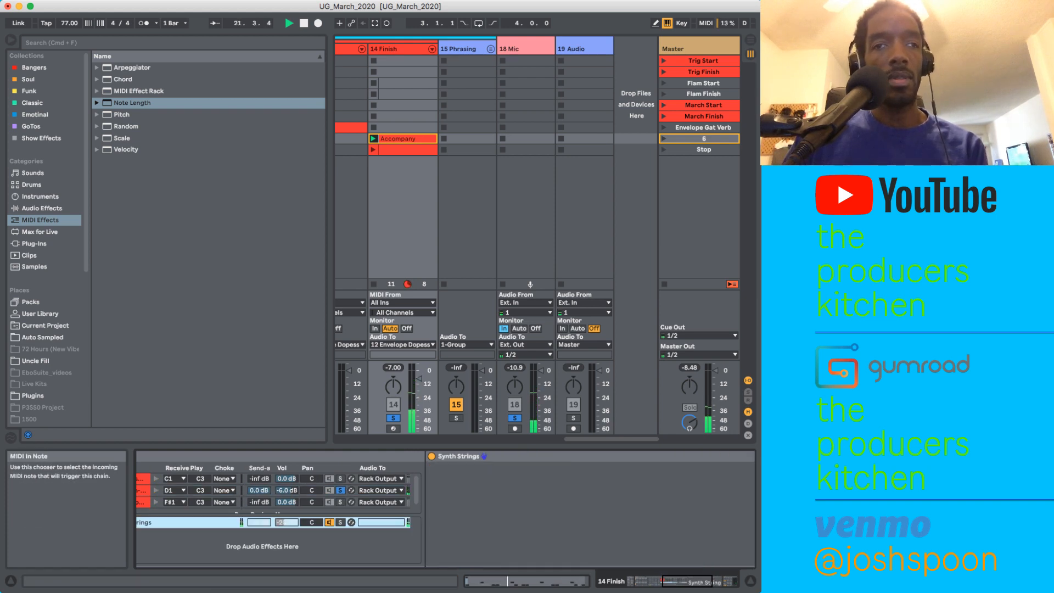
{"action": "left_click", "coordinate": [143, 490]}
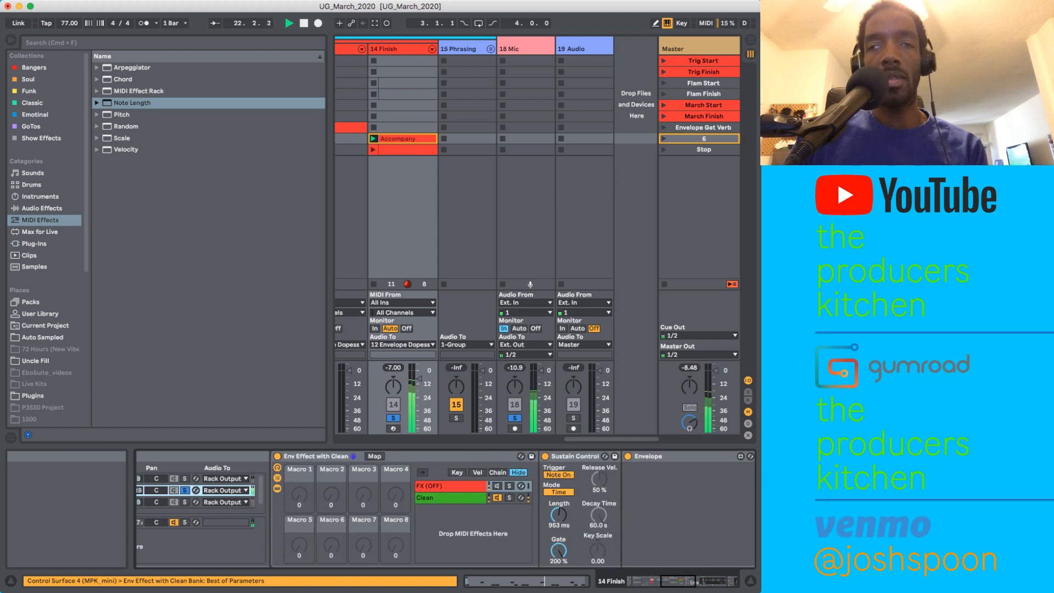
Step: Deactivate the Sustain Control device and compare the rack's FX (OFF) and Clean chains during playback
{"action": "left_click", "coordinate": [545, 456]}
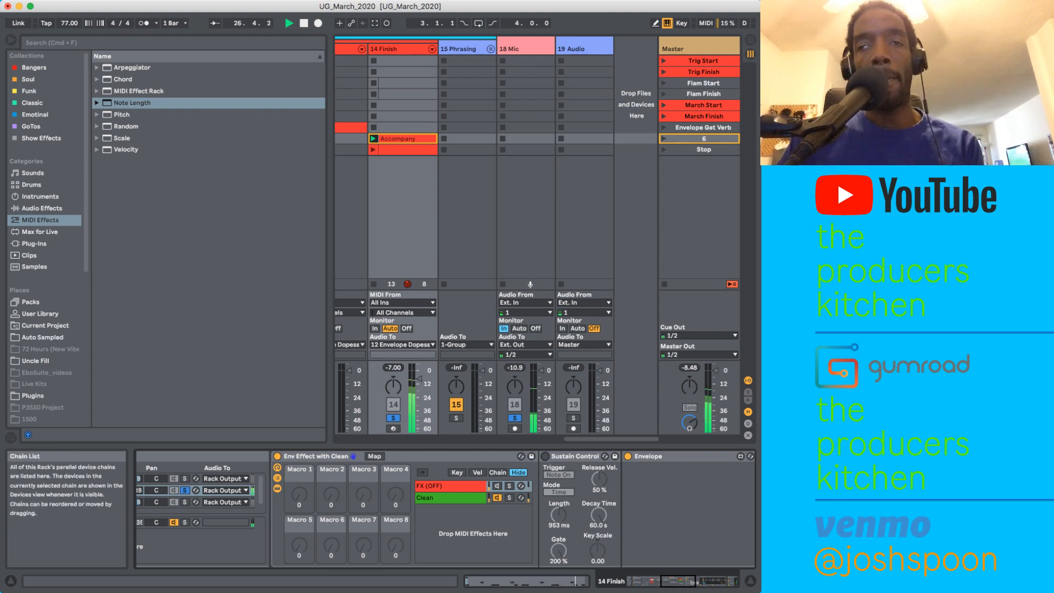
{"action": "left_click", "coordinate": [450, 486]}
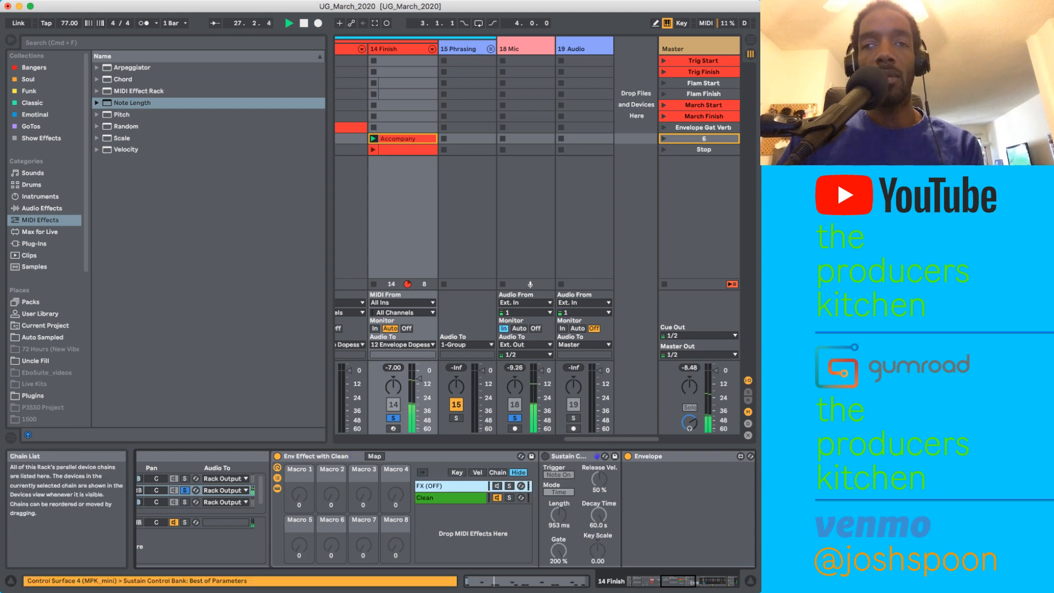
{"action": "left_click", "coordinate": [449, 497]}
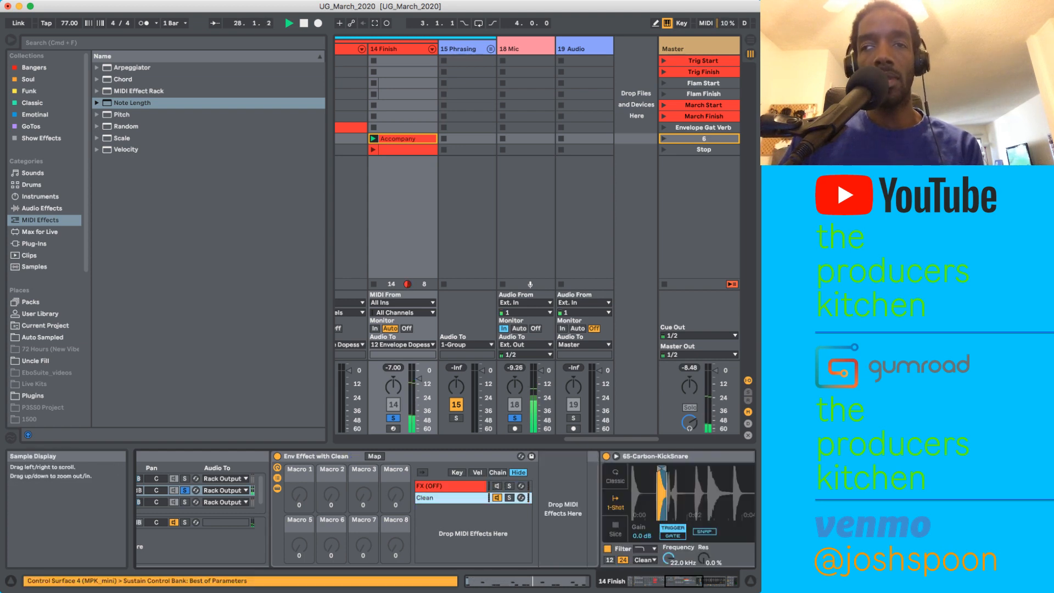
{"action": "left_click", "coordinate": [450, 486]}
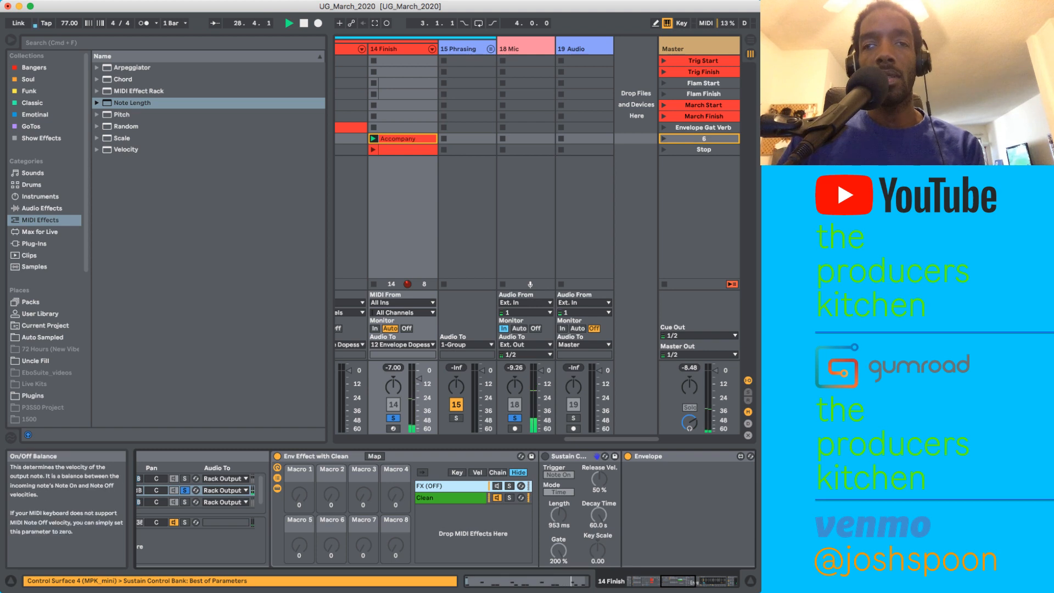
Step: Compare the rack's FX (OFF) and Clean chains during playback with the Envelope device switched off and back on
{"action": "left_click", "coordinate": [450, 497]}
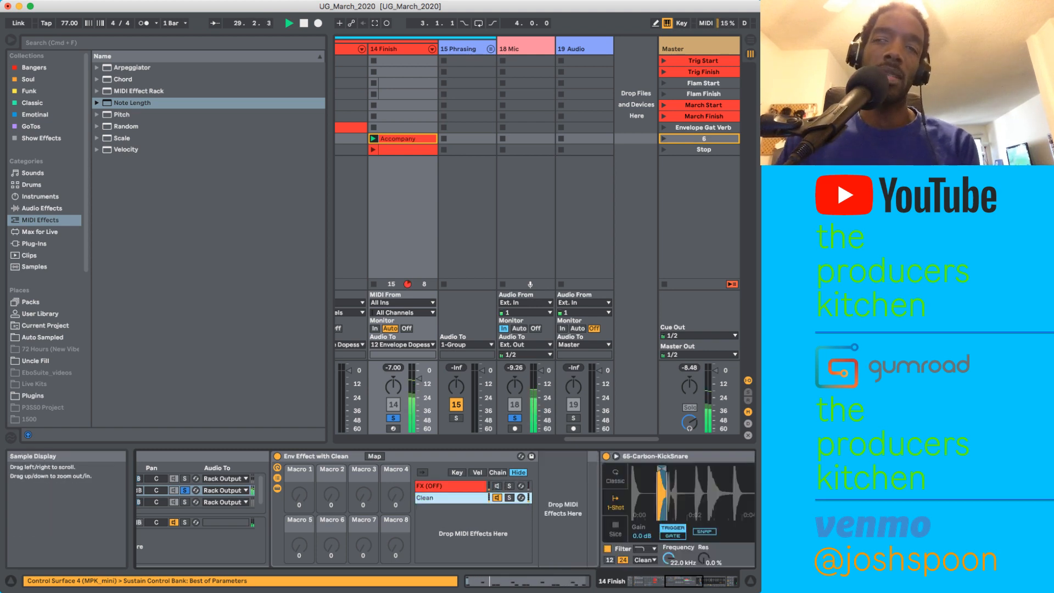
{"action": "left_click", "coordinate": [450, 486]}
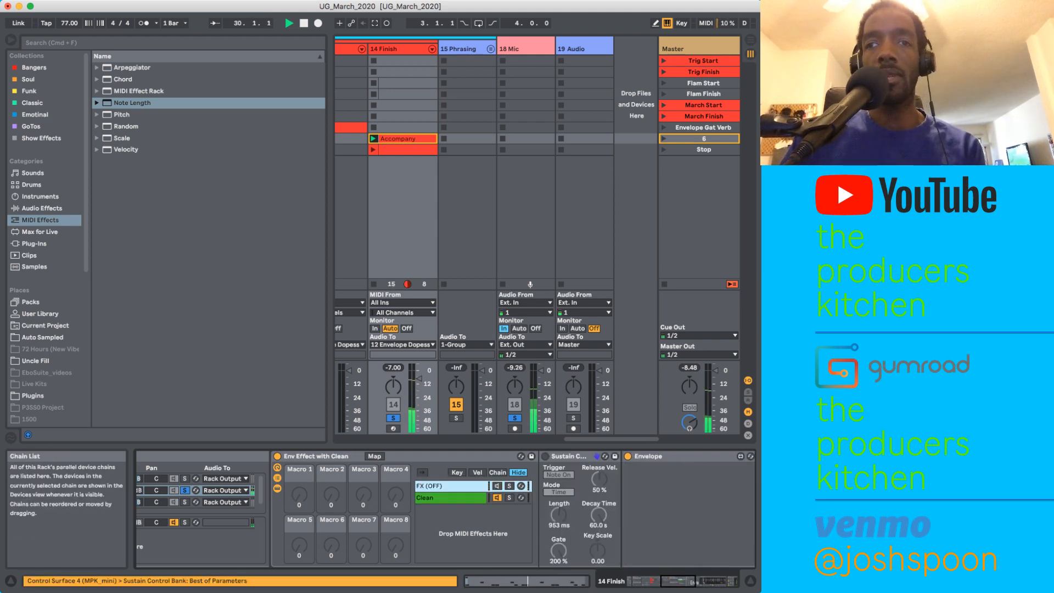
{"action": "left_click", "coordinate": [544, 456]}
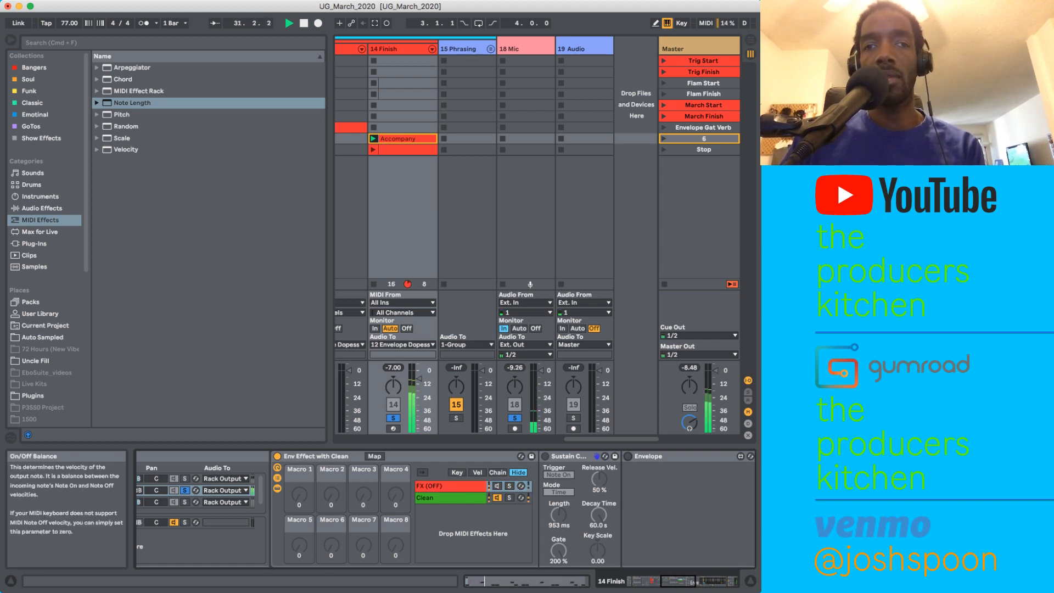
{"action": "scroll", "coordinate": [557, 514], "scroll_direction": "left", "scroll_amount": 5}
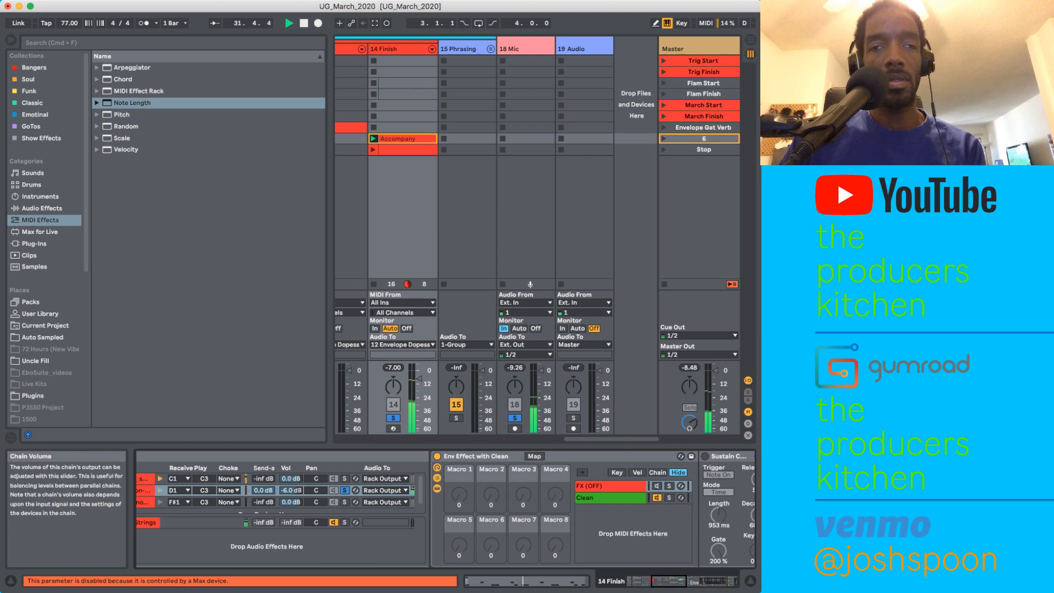
{"action": "scroll", "coordinate": [494, 510], "scroll_direction": "right", "scroll_amount": 4}
{"action": "left_click", "coordinate": [483, 486]}
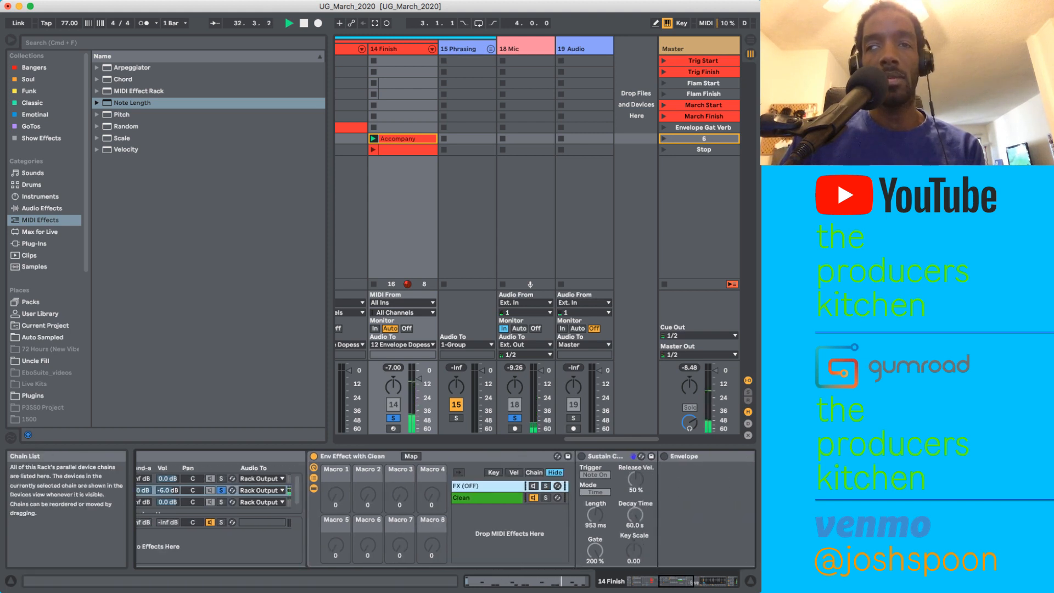
{"action": "key", "text": "super+Tab"}
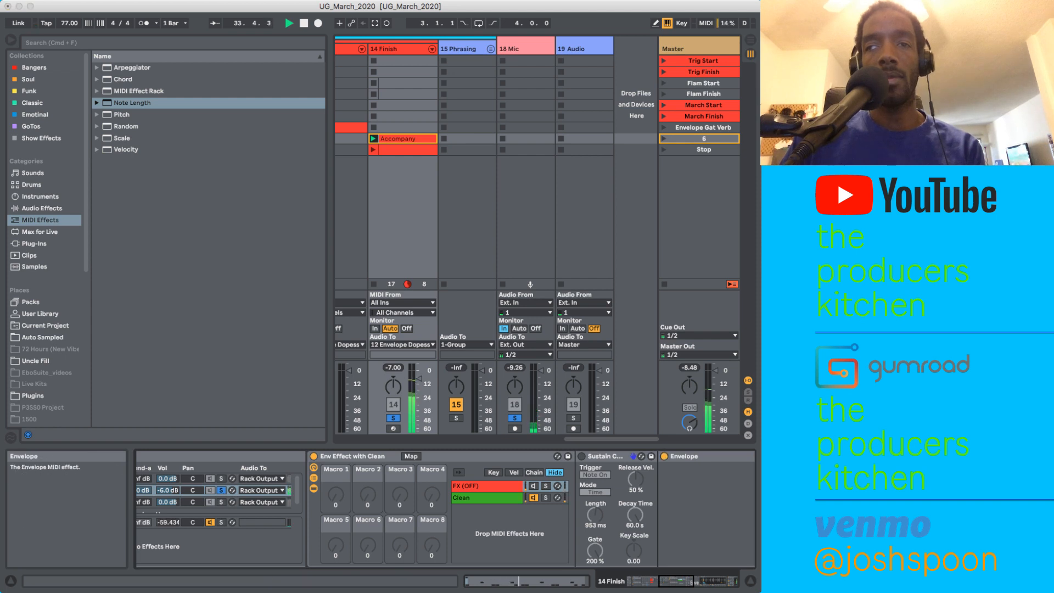
Step: Examine the Drum Rack's Synth Strings return chain with its Drum Buss, and the 65-Carbon-KickSnare pad's Env Effect with Clean rack
{"action": "scroll", "coordinate": [274, 511], "scroll_direction": "left", "scroll_amount": 3}
{"action": "left_click", "coordinate": [340, 521]}
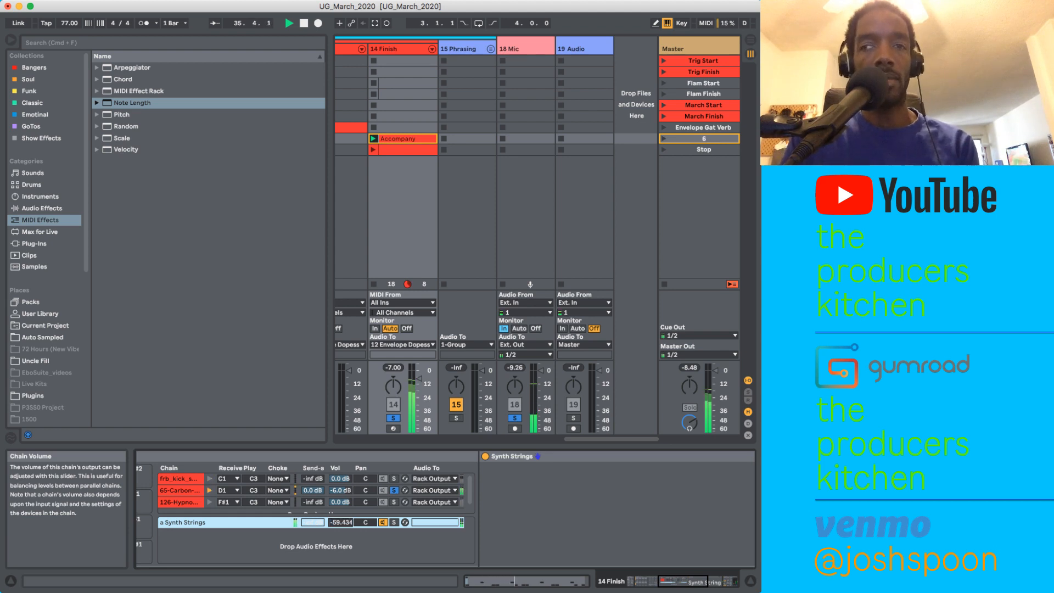
{"action": "scroll", "coordinate": [439, 508], "scroll_direction": "right", "scroll_amount": 5}
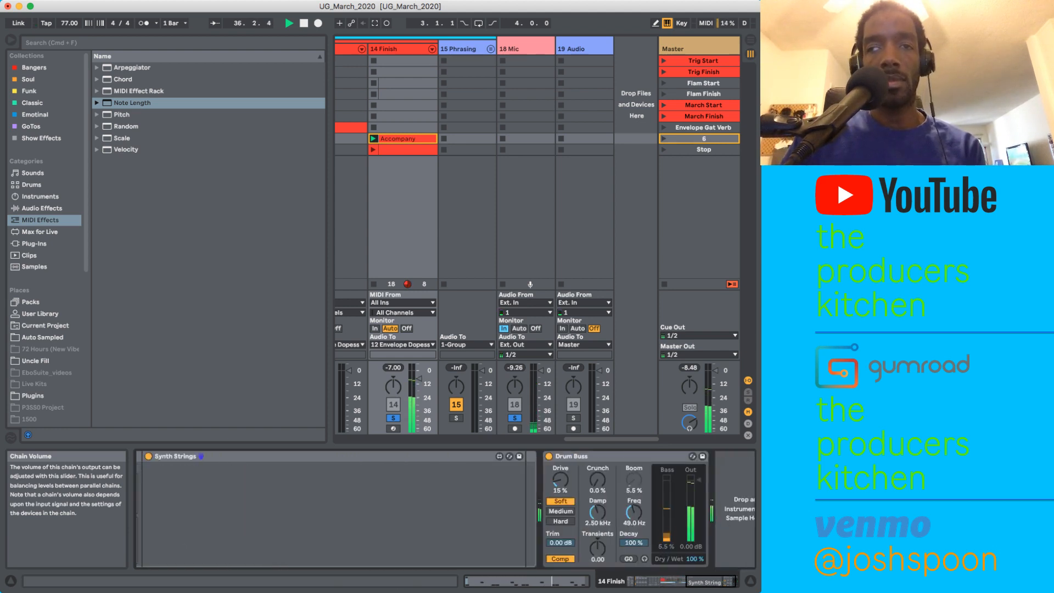
{"action": "scroll", "coordinate": [384, 507], "scroll_direction": "left", "scroll_amount": 5}
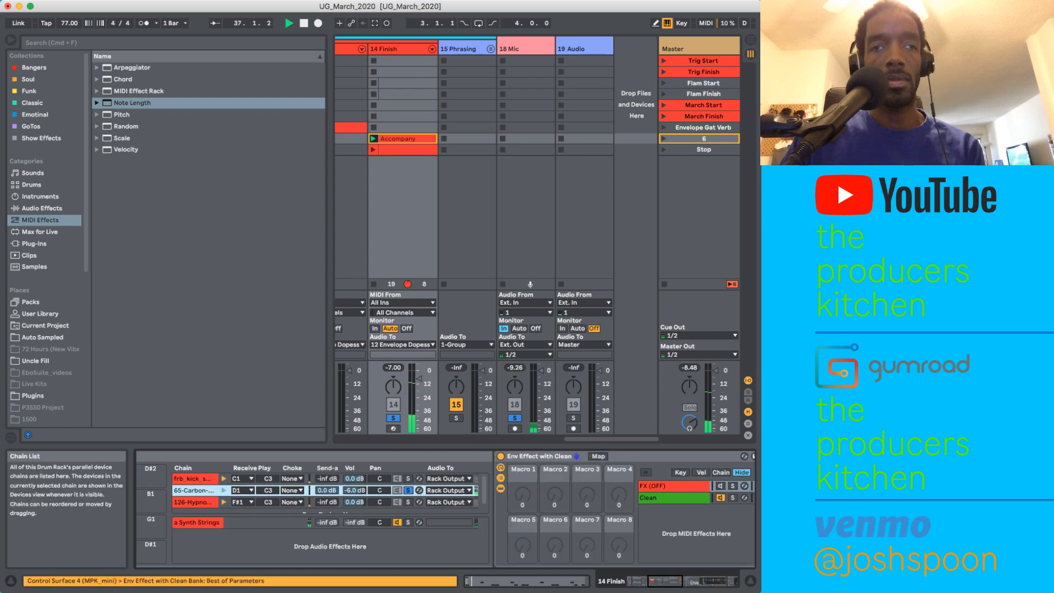
{"action": "scroll", "coordinate": [384, 508], "scroll_direction": "right", "scroll_amount": 5}
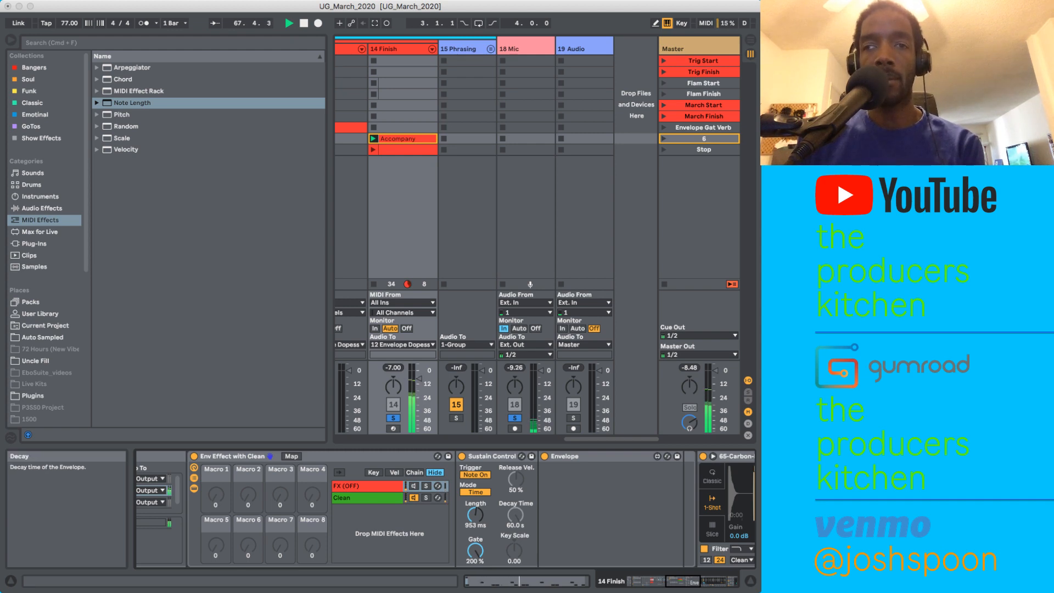
Step: Stop playback, hide the browser and select the 15 Phrasing group track
{"action": "key", "text": "space"}
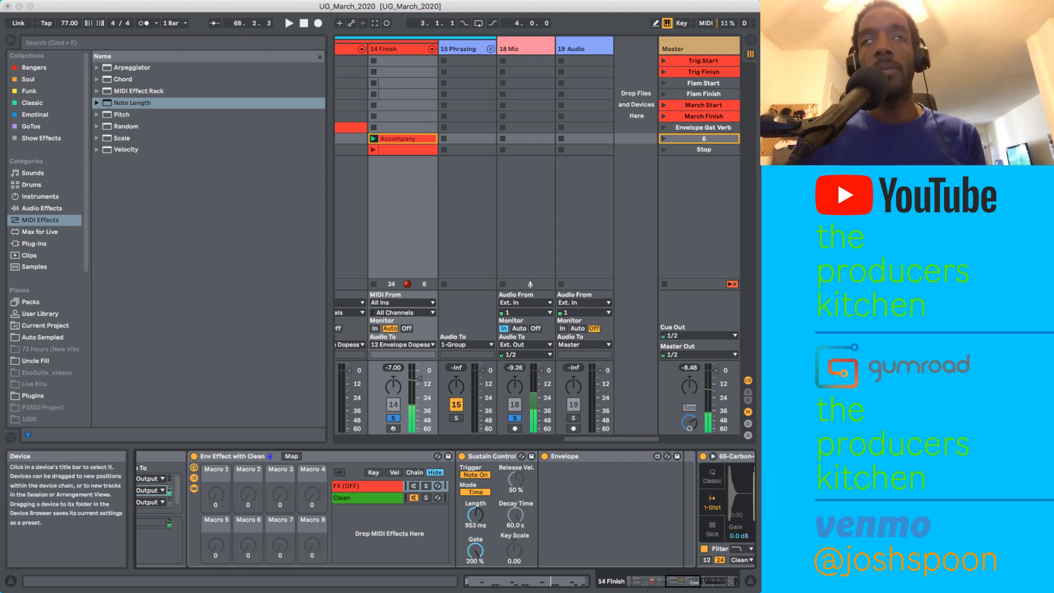
{"action": "key", "text": "super+alt+b"}
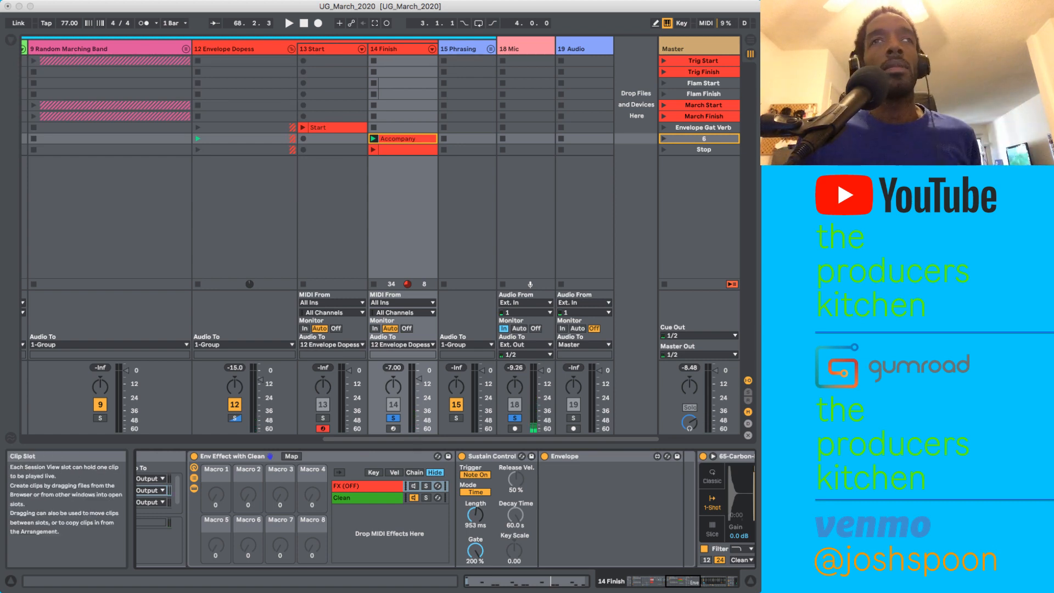
{"action": "left_click", "coordinate": [459, 49]}
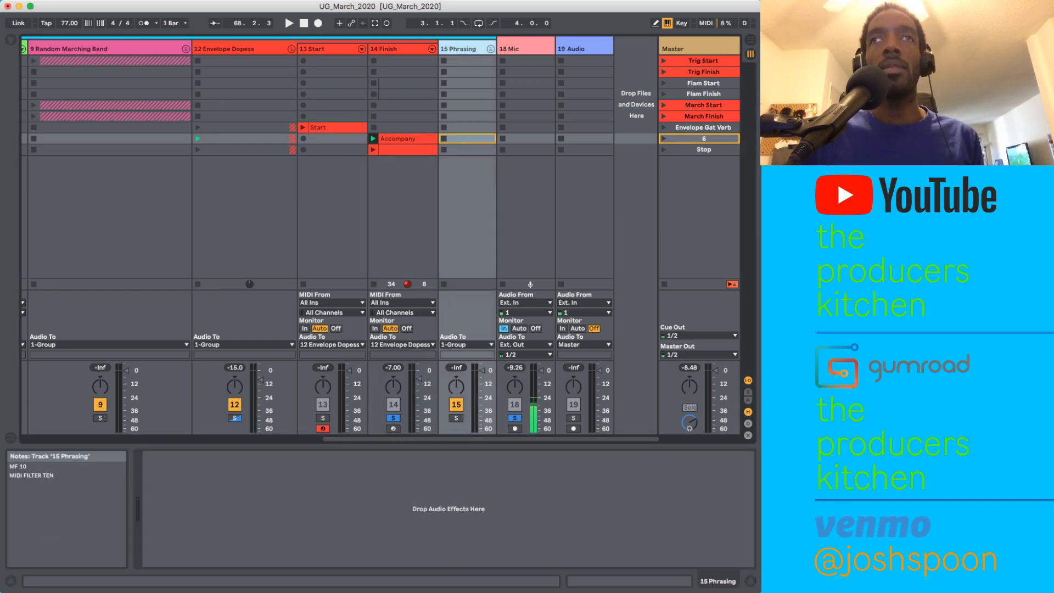
Step: Fold the 12 Envelope Dopess and 2 Retrigin' Arp group tracks in the Session View
{"action": "scroll", "coordinate": [384, 192], "scroll_direction": "left", "scroll_amount": 3}
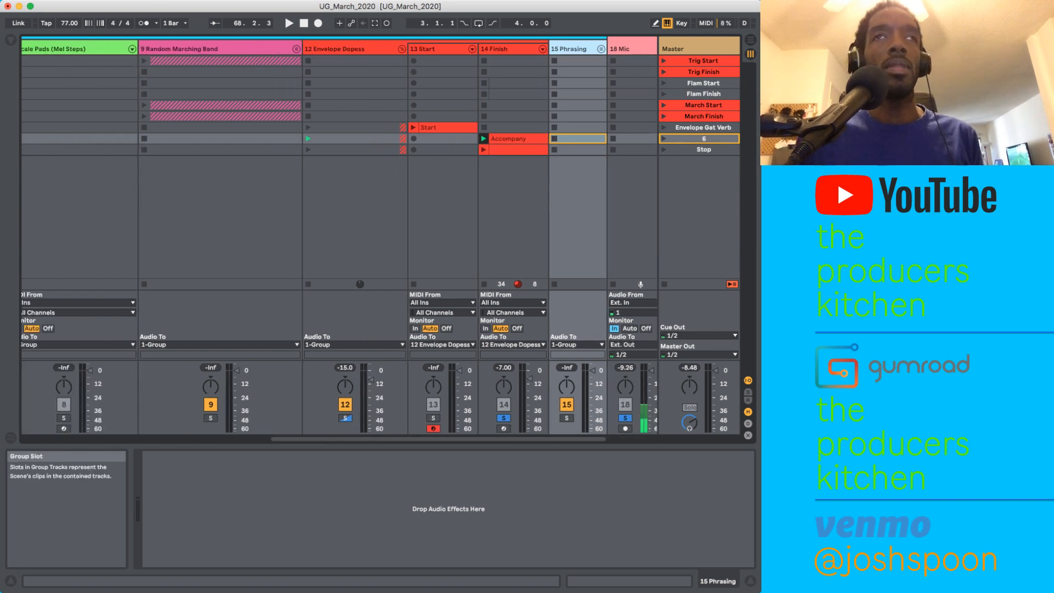
{"action": "left_click", "coordinate": [219, 49]}
{"action": "scroll", "coordinate": [329, 220], "scroll_direction": "left", "scroll_amount": 5}
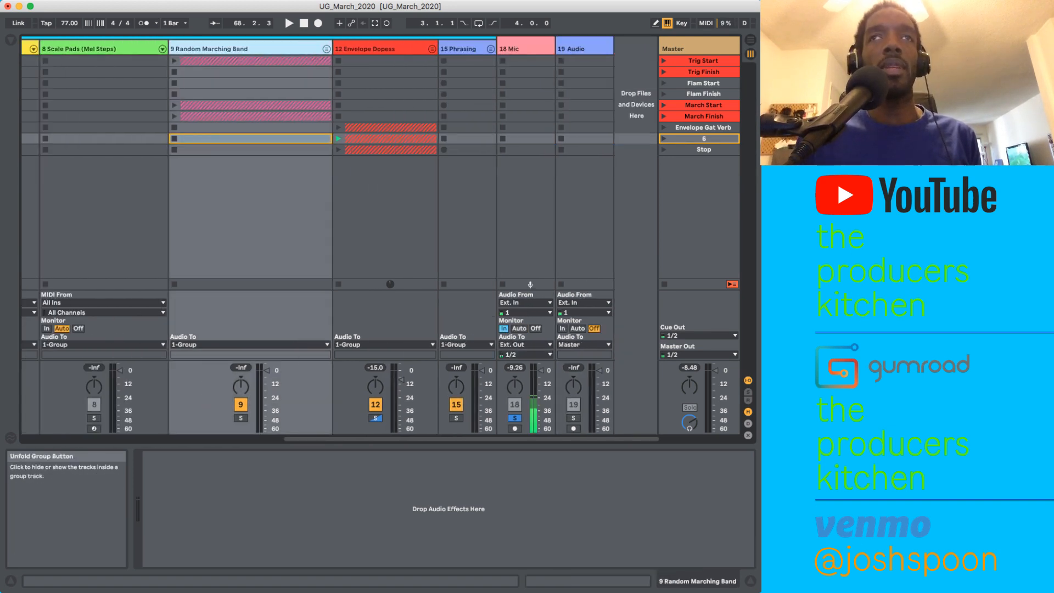
{"action": "left_click", "coordinate": [203, 138]}
{"action": "scroll", "coordinate": [329, 165], "scroll_direction": "left", "scroll_amount": 4}
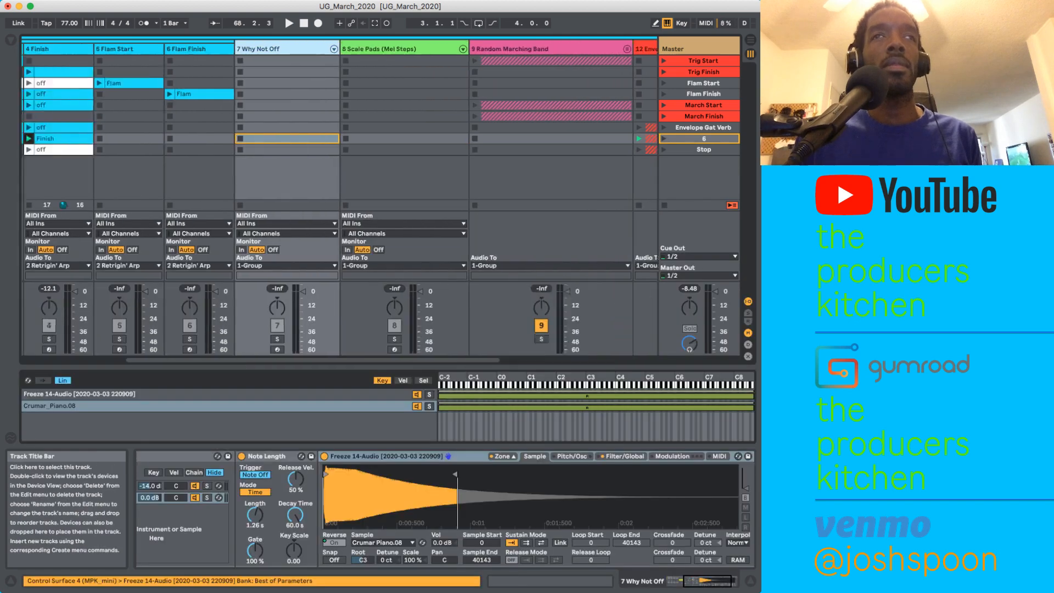
{"action": "scroll", "coordinate": [329, 197], "scroll_direction": "right", "scroll_amount": 8}
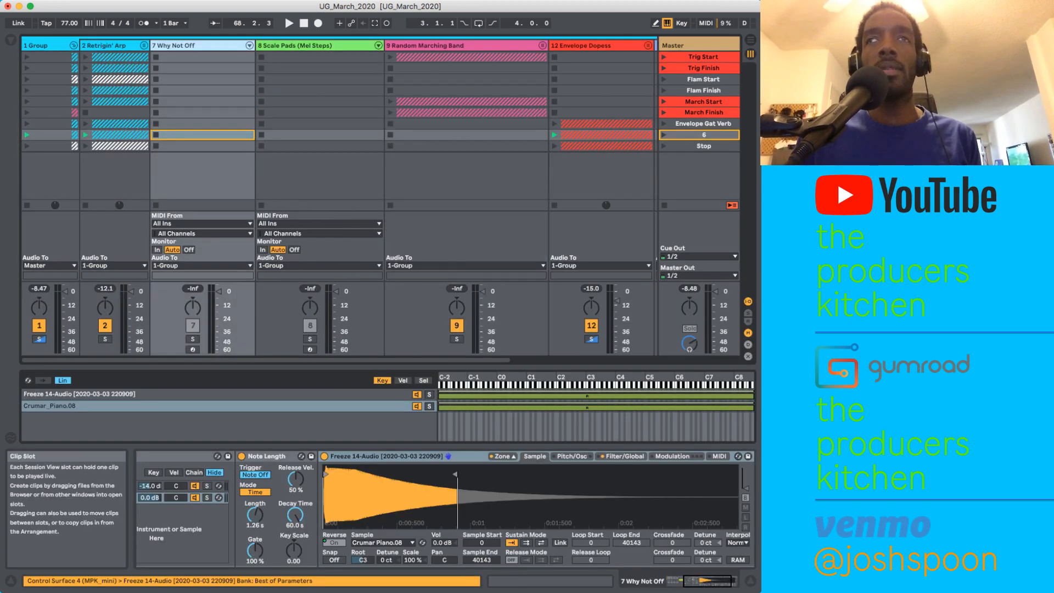
Step: Unfold the 15 Phrasing group and arm its 16 Start track for recording
{"action": "left_click", "coordinate": [467, 135]}
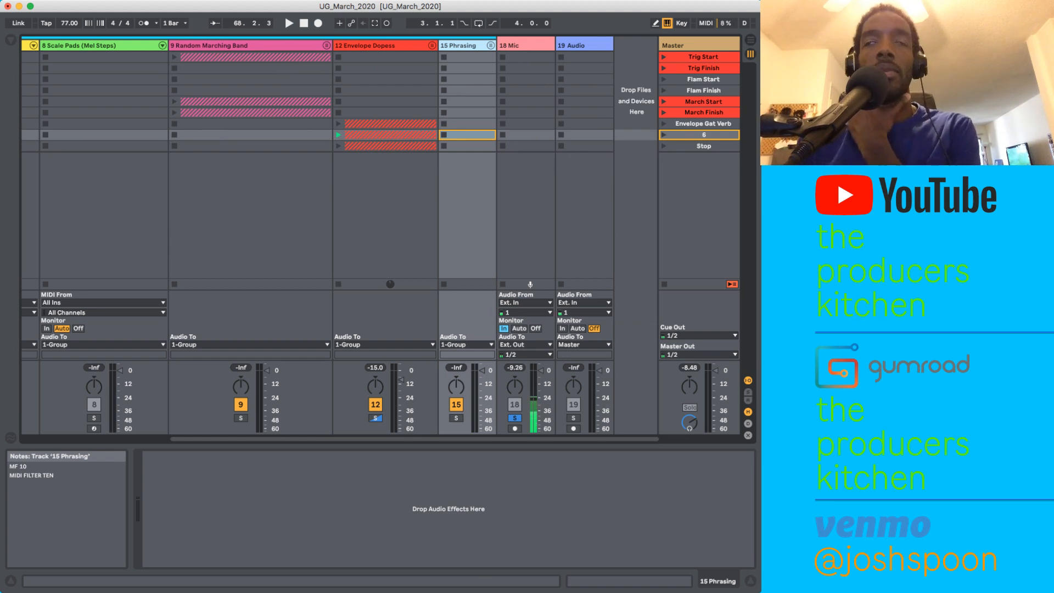
{"action": "left_click", "coordinate": [490, 45]}
{"action": "left_click", "coordinate": [513, 49]}
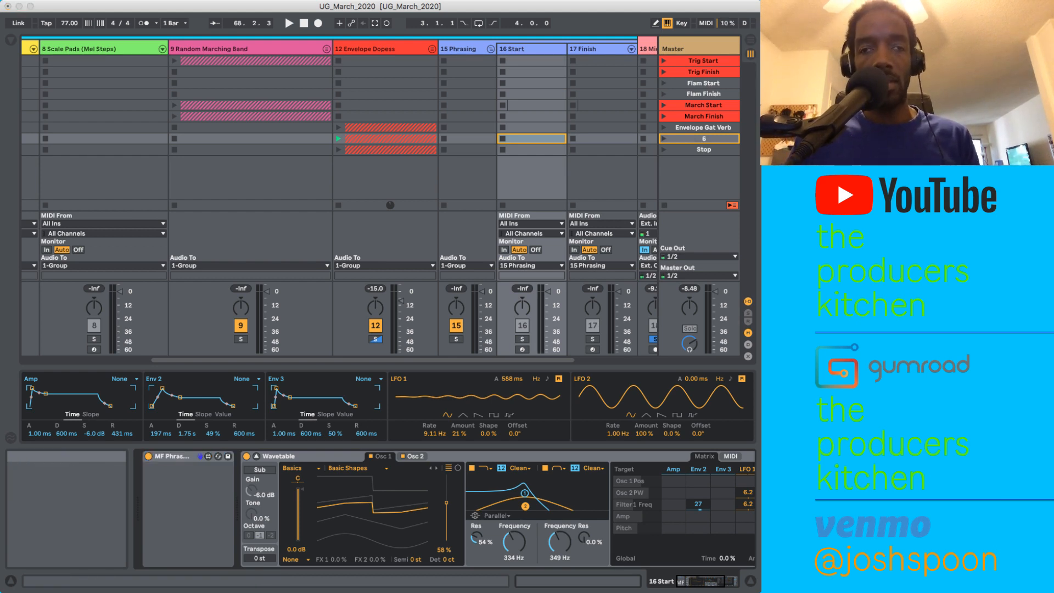
{"action": "left_click", "coordinate": [522, 349]}
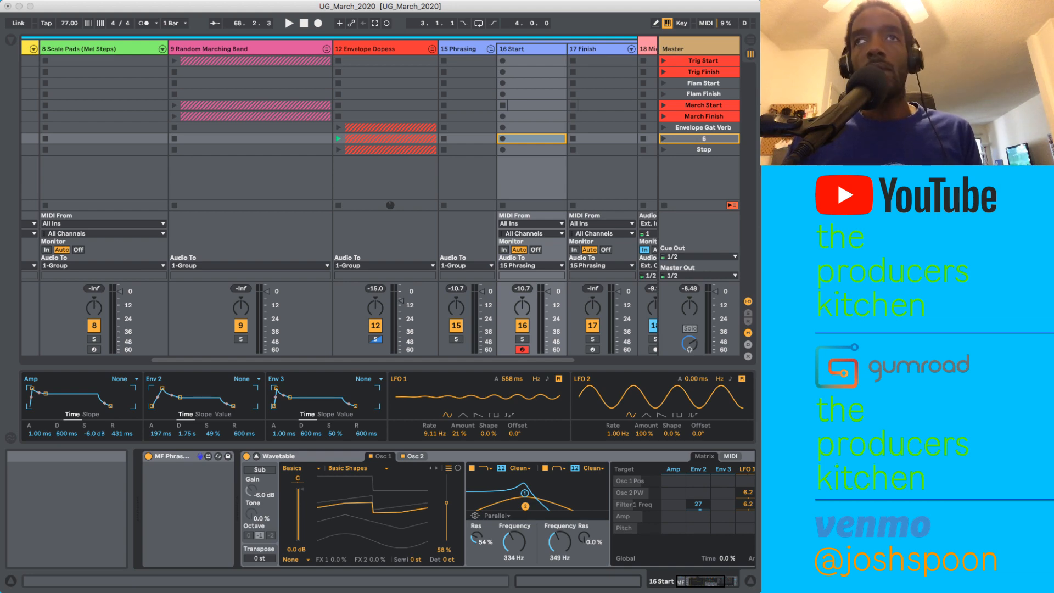
Step: Arm the 17 Finish track and inspect the key zones of its MIDI Effect Rack's Melody and Drums chains
{"action": "key", "text": "Right"}
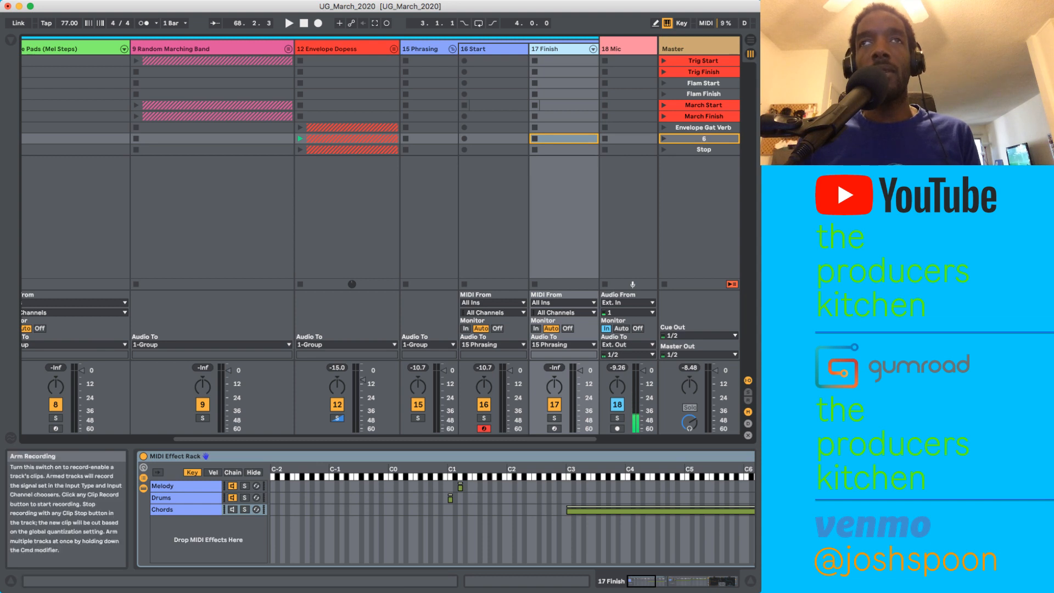
{"action": "left_click", "coordinate": [554, 428]}
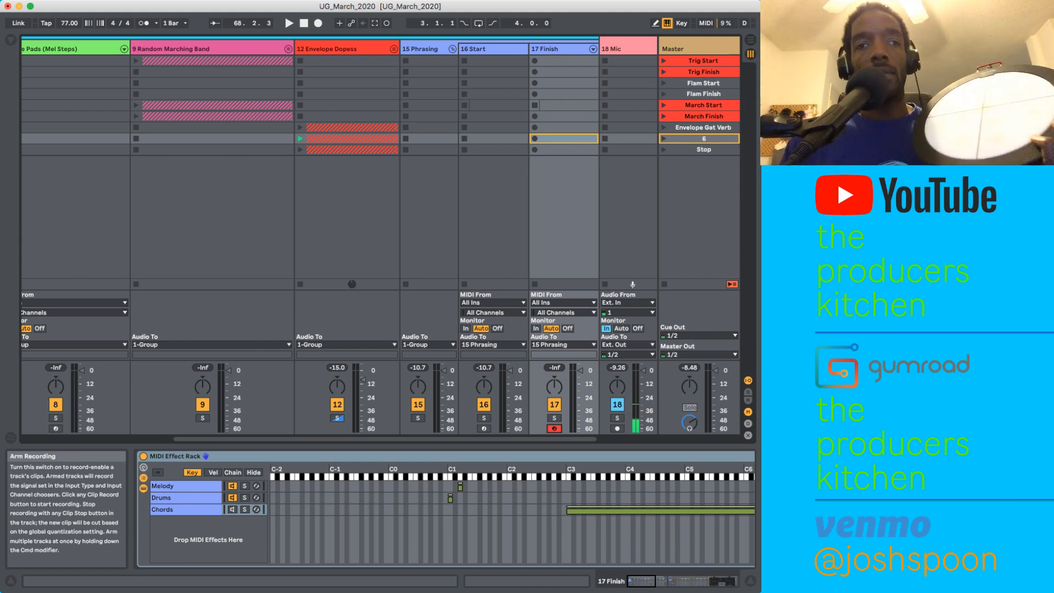
{"action": "left_click", "coordinate": [187, 485]}
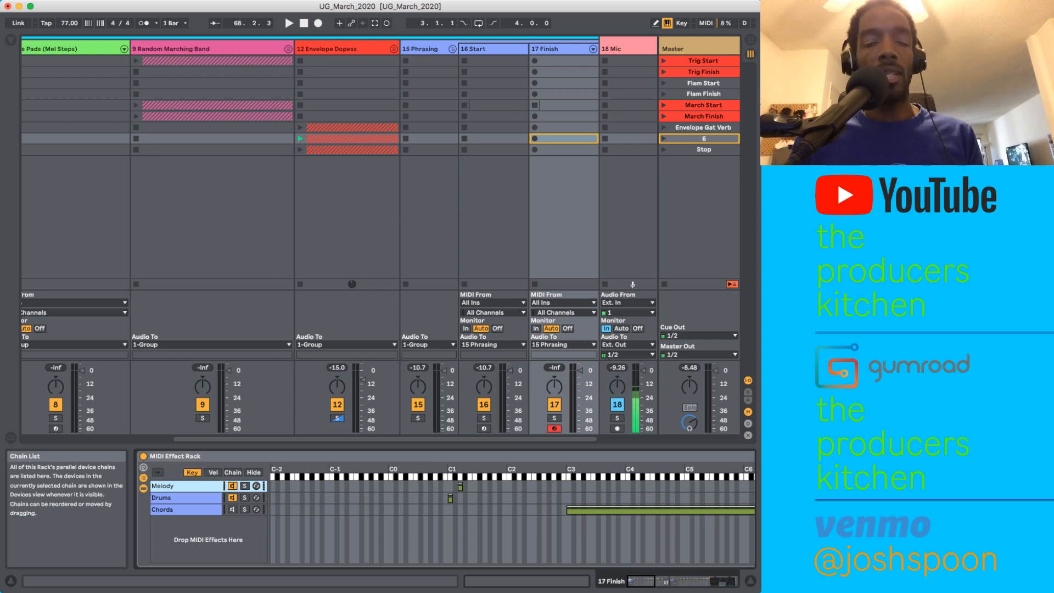
{"action": "left_click", "coordinate": [164, 498]}
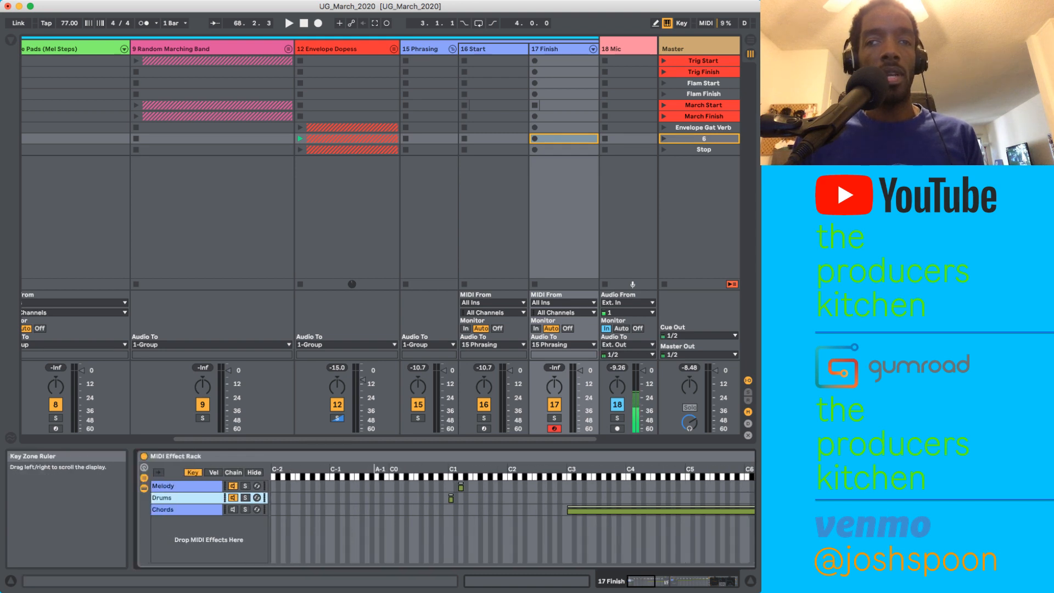
Step: Hide the MIDI Effect Rack's key zone editor on the 17 Finish track and select its Drums chain
{"action": "scroll", "coordinate": [384, 521], "scroll_direction": "right", "scroll_amount": 10}
{"action": "scroll", "coordinate": [384, 521], "scroll_direction": "left", "scroll_amount": 10}
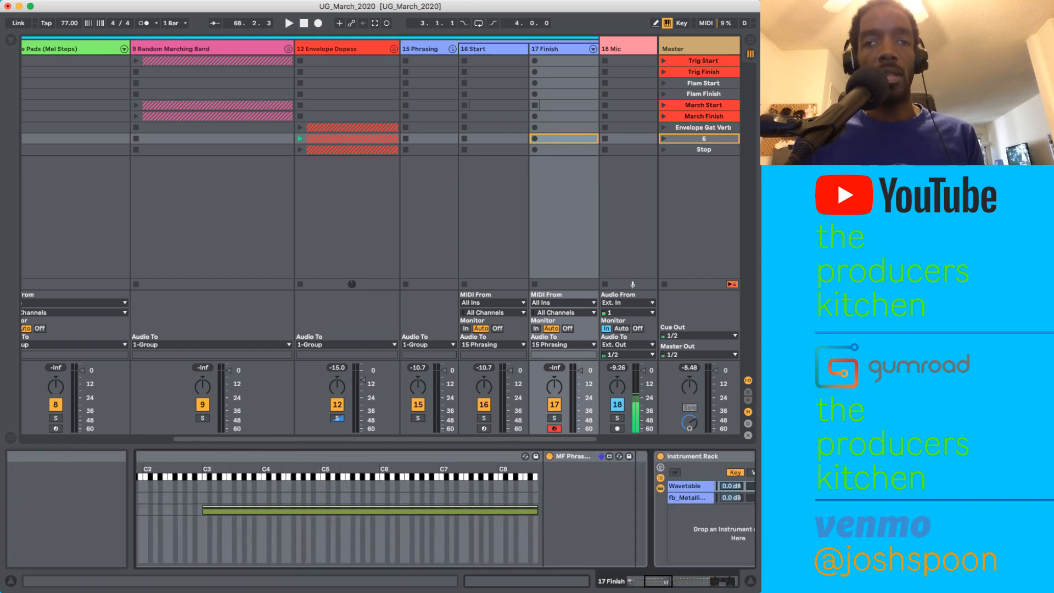
{"action": "left_click", "coordinate": [259, 472]}
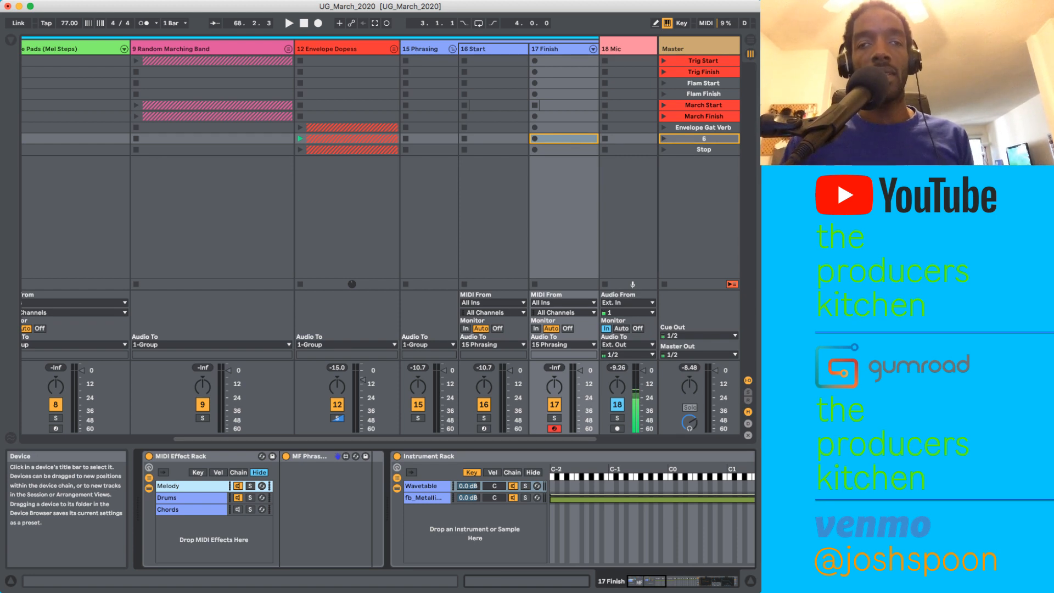
{"action": "left_click", "coordinate": [191, 498]}
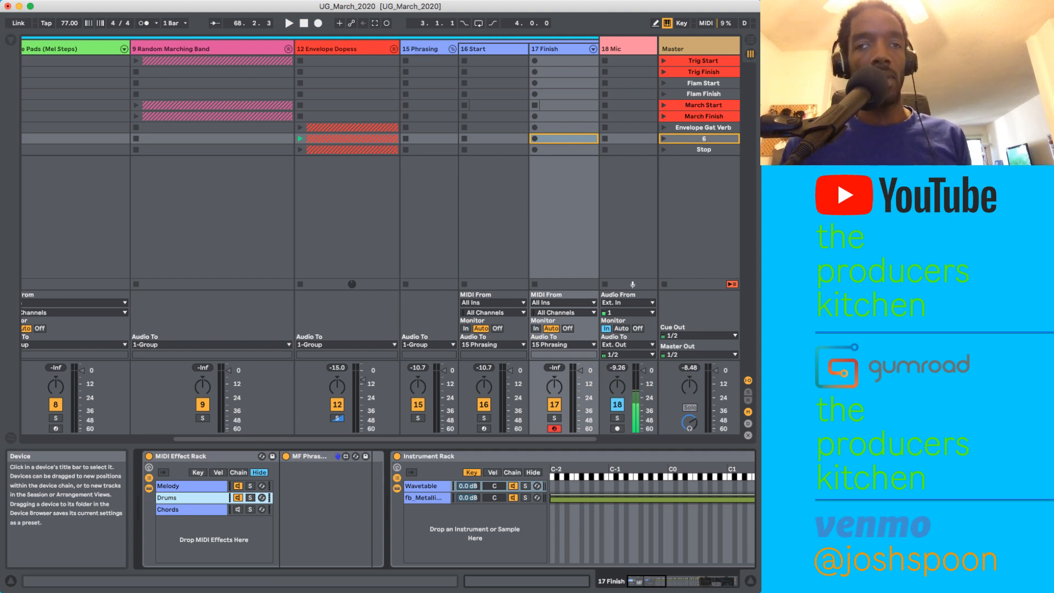
Step: Review the Instrument Rack's chain key zones, then hide them to display the fb_Metallic Sunburst Kit chain's devices
{"action": "scroll", "coordinate": [439, 508], "scroll_direction": "right", "scroll_amount": 3}
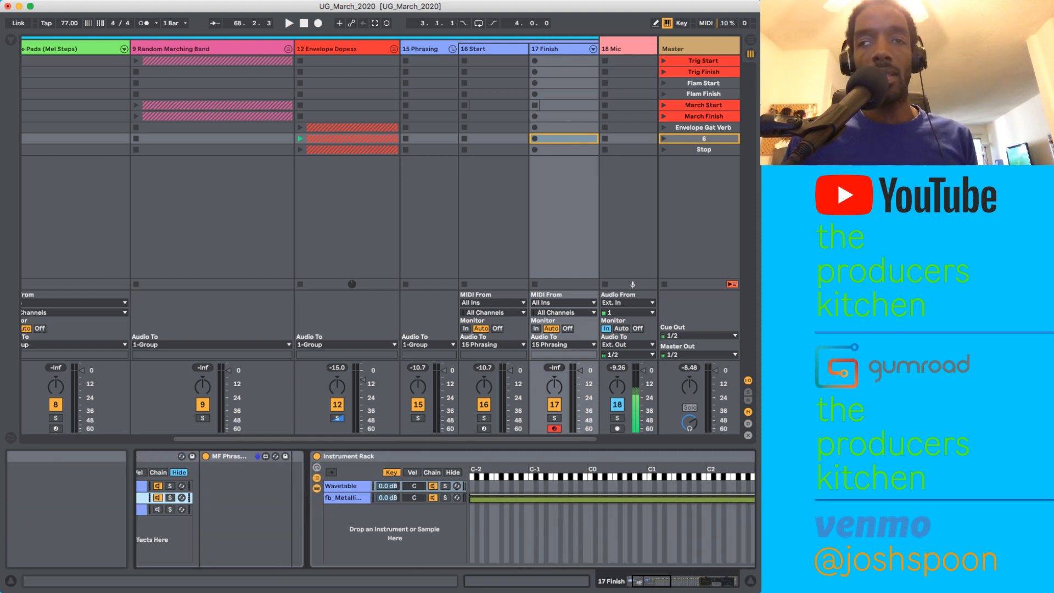
{"action": "scroll", "coordinate": [439, 507], "scroll_direction": "right", "scroll_amount": 5}
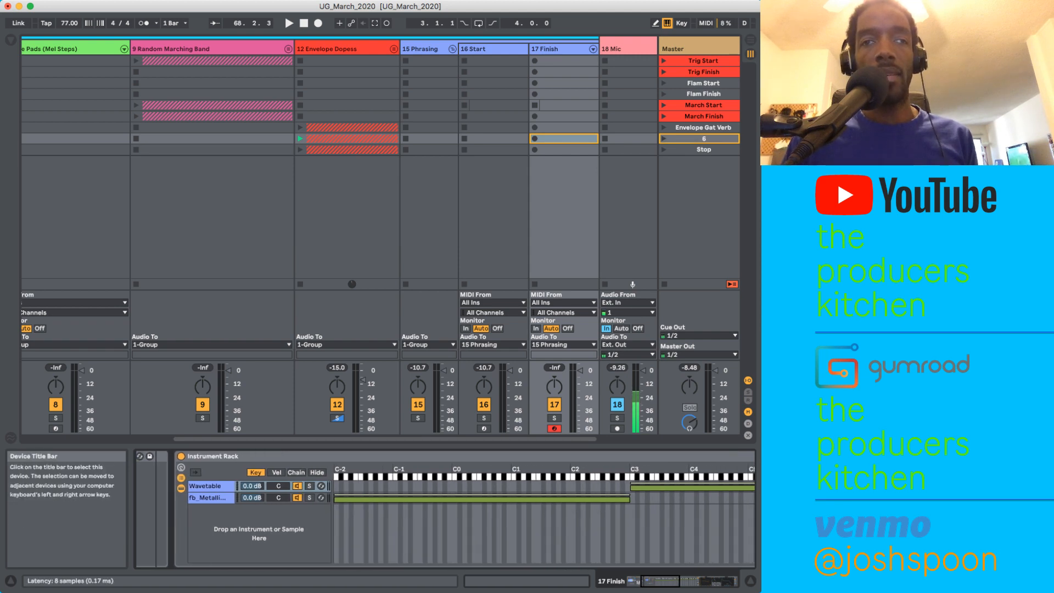
{"action": "scroll", "coordinate": [439, 508], "scroll_direction": "right", "scroll_amount": 2}
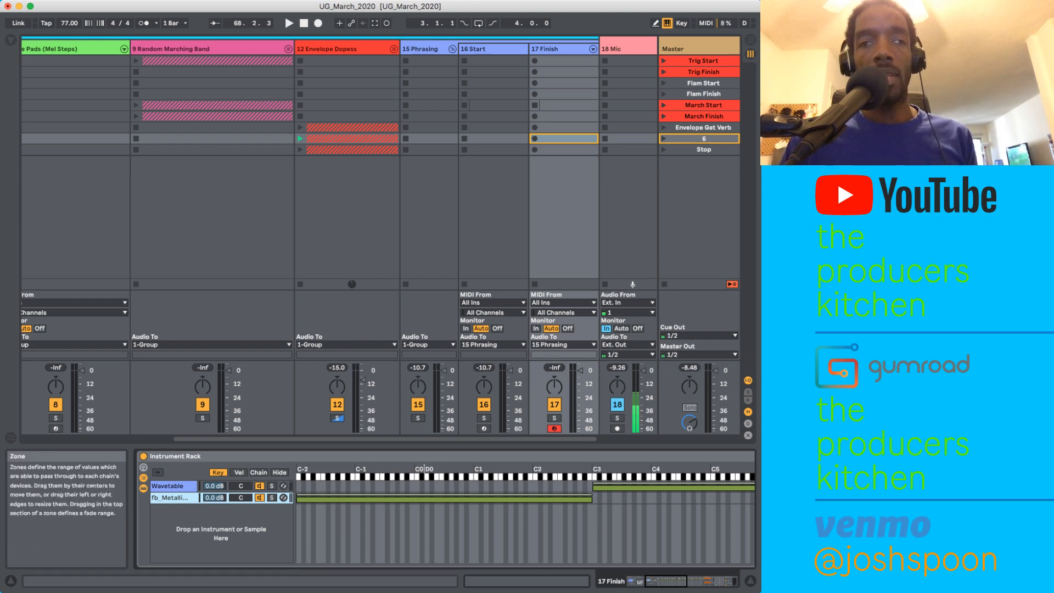
{"action": "scroll", "coordinate": [219, 519], "scroll_direction": "right", "scroll_amount": 1}
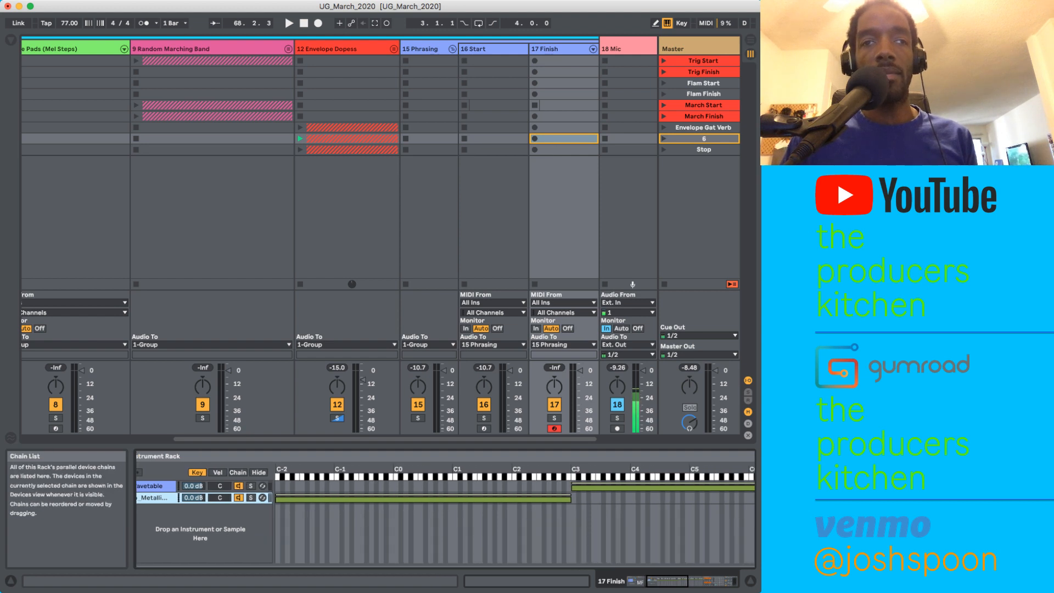
{"action": "scroll", "coordinate": [220, 519], "scroll_direction": "left", "scroll_amount": 2}
{"action": "left_click", "coordinate": [183, 486]}
{"action": "left_click", "coordinate": [185, 498]}
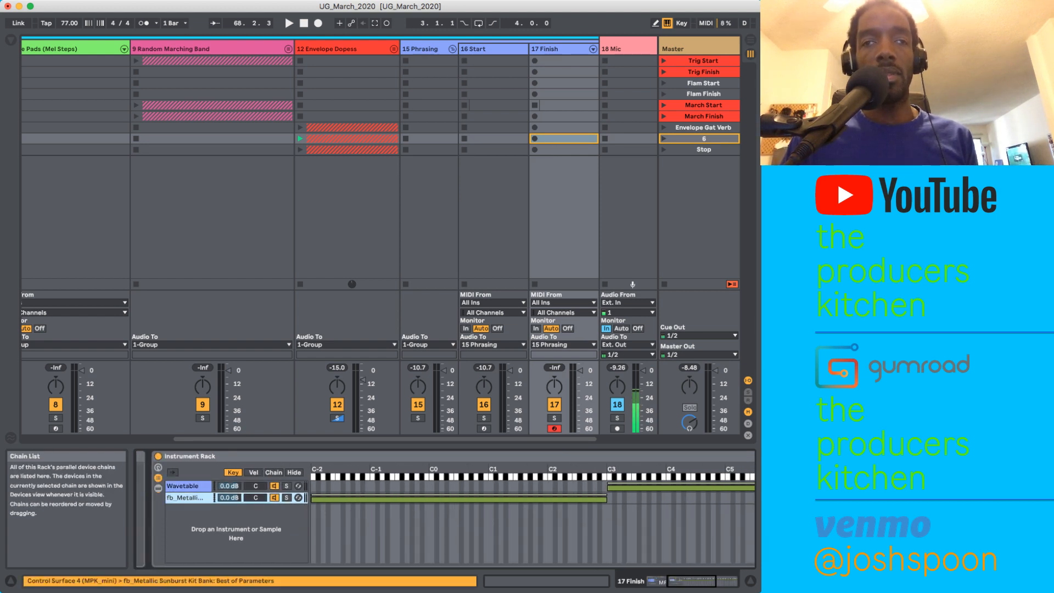
{"action": "left_click", "coordinate": [294, 471]}
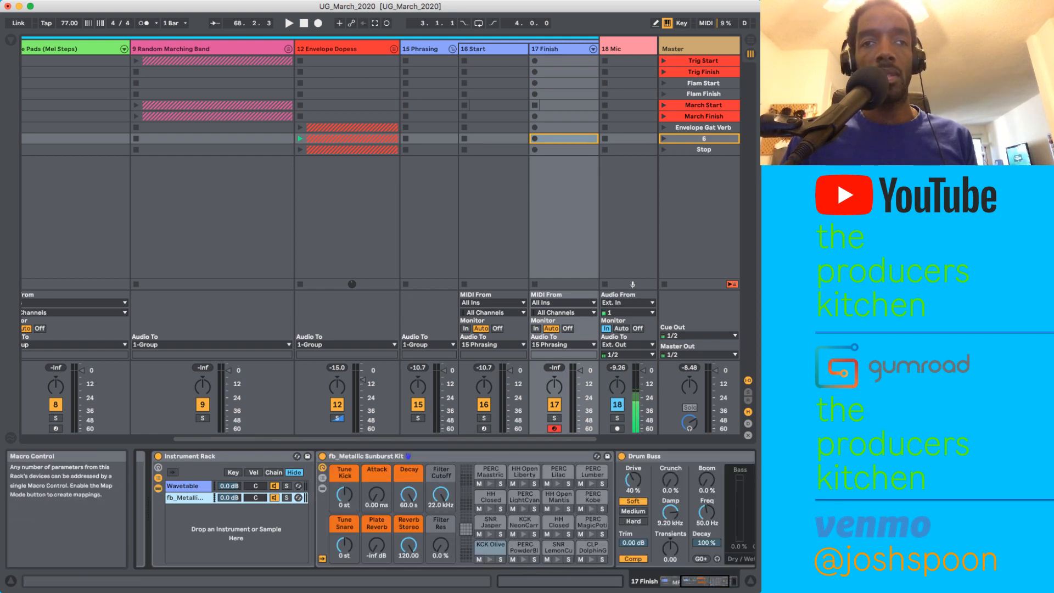
Step: Display the Instrument Rack's Wavetable chain devices, then select the 12 Envelope Dopess group's slot in scene 6
{"action": "left_click", "coordinate": [183, 486]}
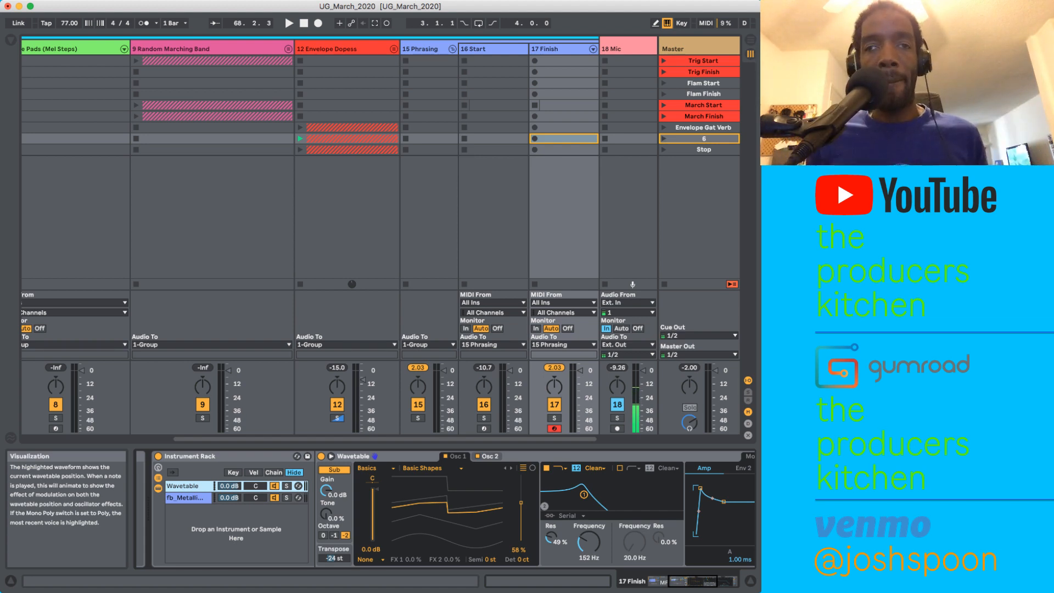
{"action": "scroll", "coordinate": [439, 511], "scroll_direction": "left", "scroll_amount": 5}
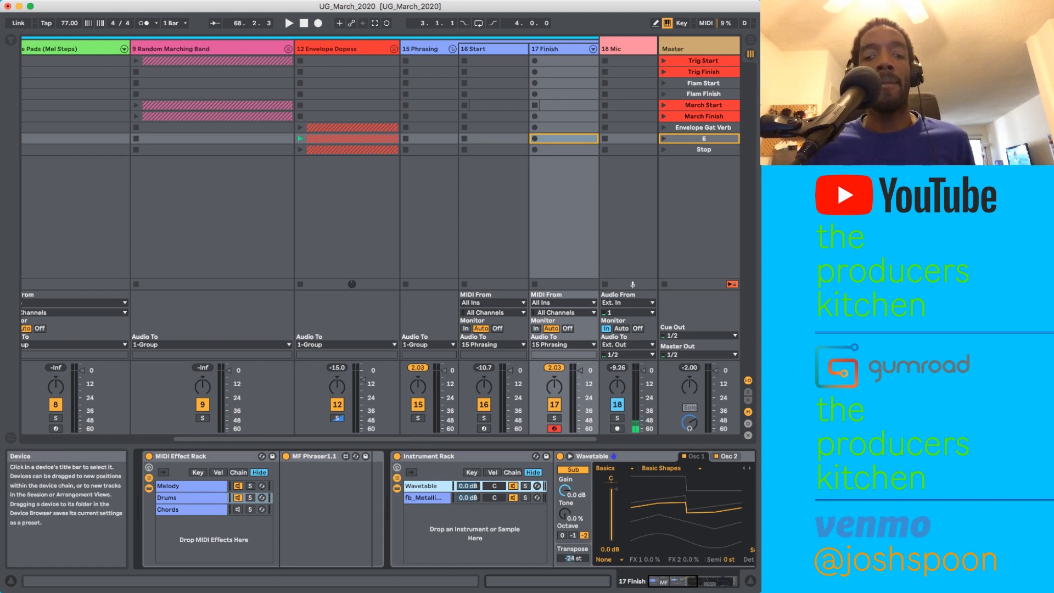
{"action": "left_click", "coordinate": [351, 138]}
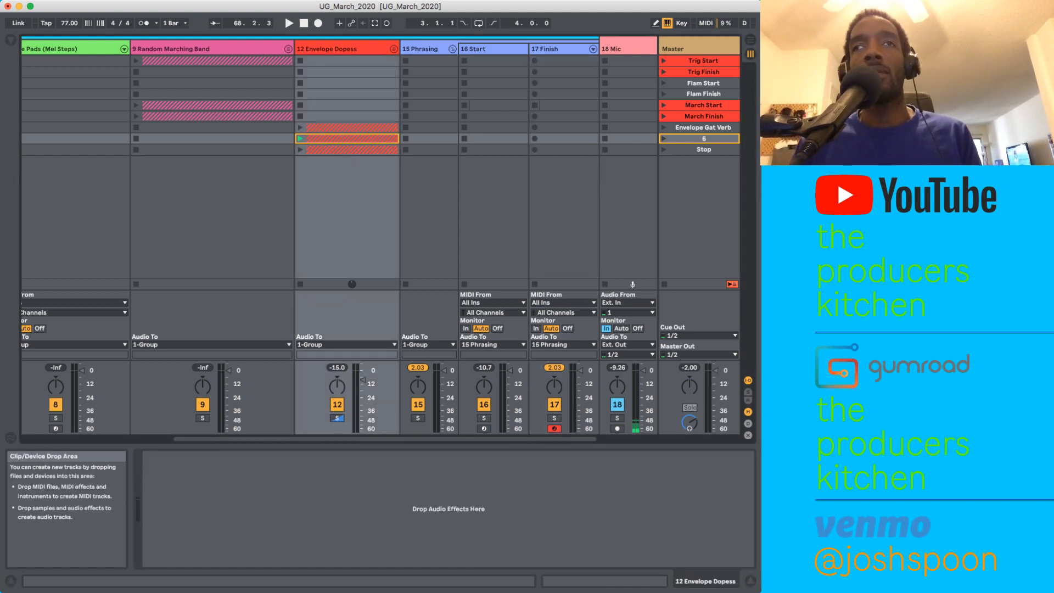